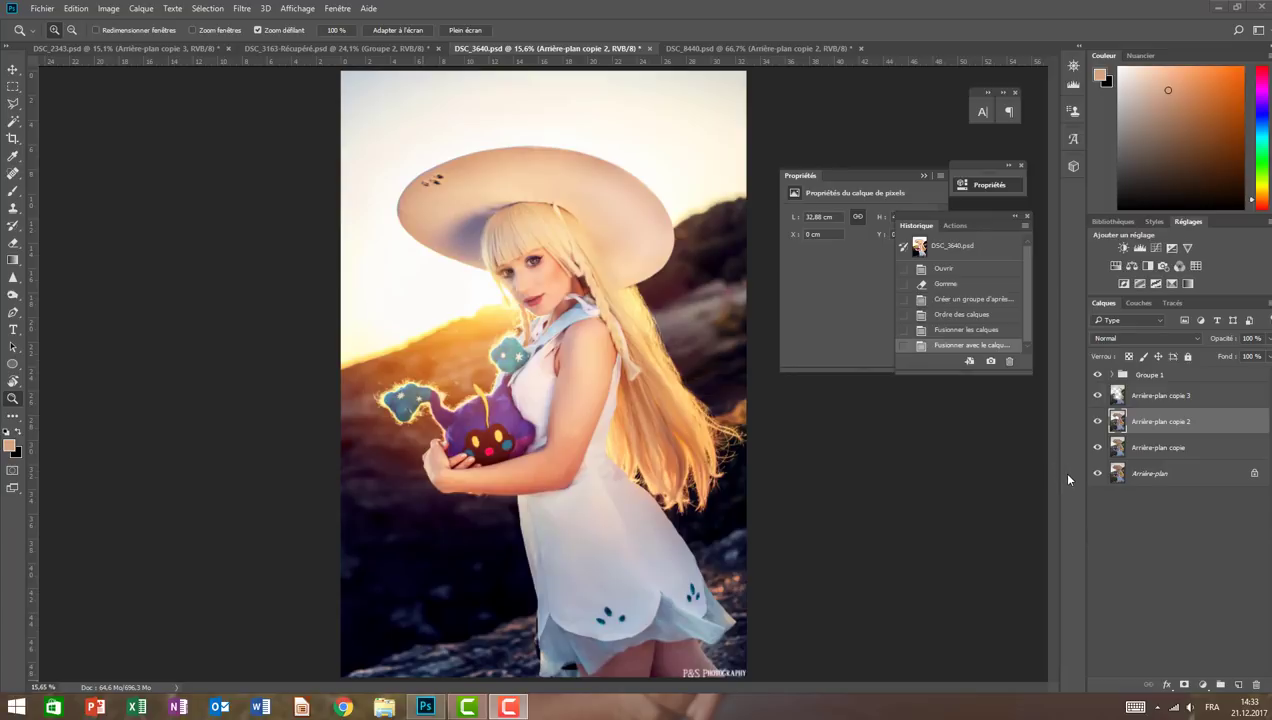
- Hide and re-show Arrière-plan copie 2 to compare it with the layers beneath
click(1096, 422)
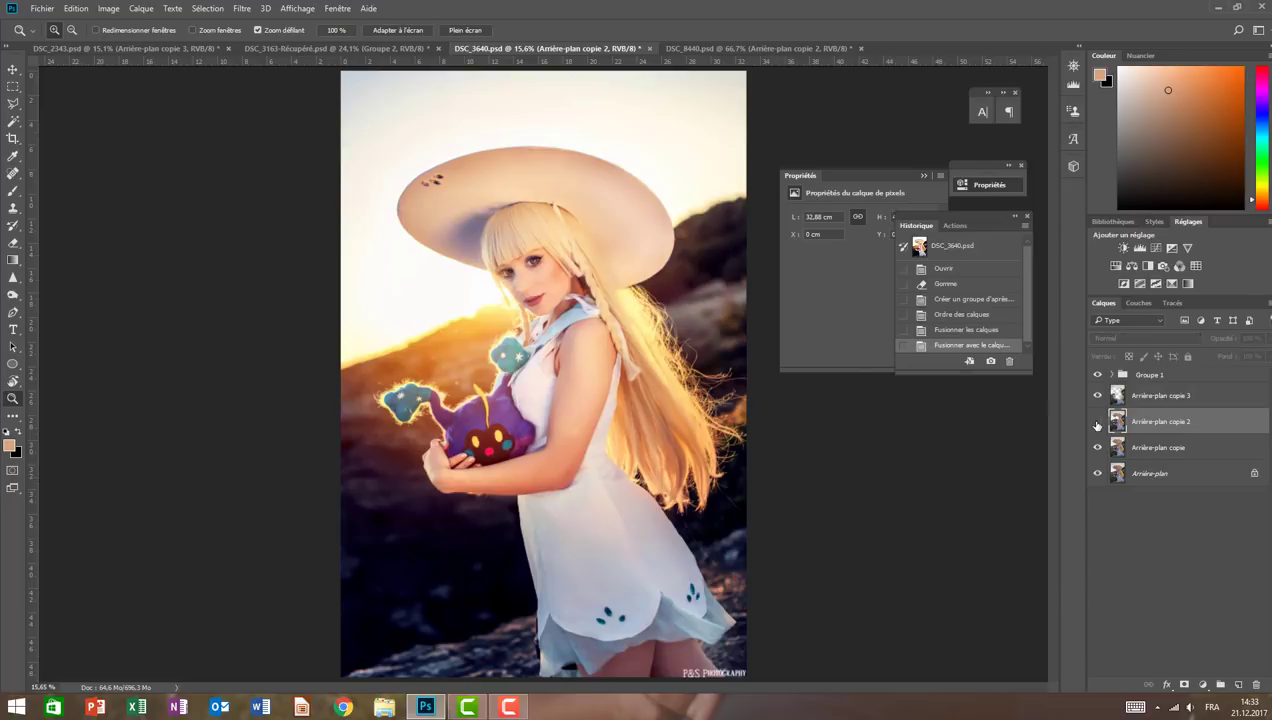
click(1097, 422)
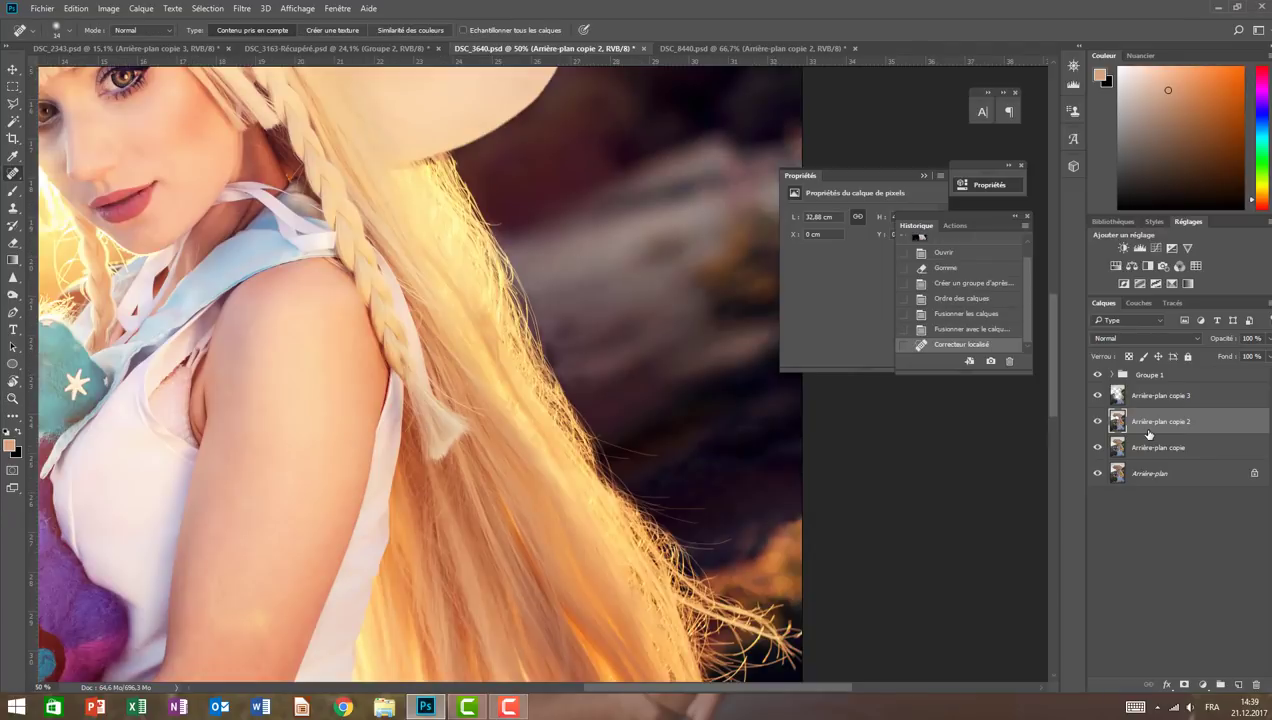
- Toggle Arrière-plan copie 2 on and off to compare the hair before and after
click(1098, 422)
click(1098, 422)
click(1098, 422)
click(1098, 422)
- Leave Arrière-plan copie 2 hidden and make Arrière-plan copie the working layer
click(1099, 422)
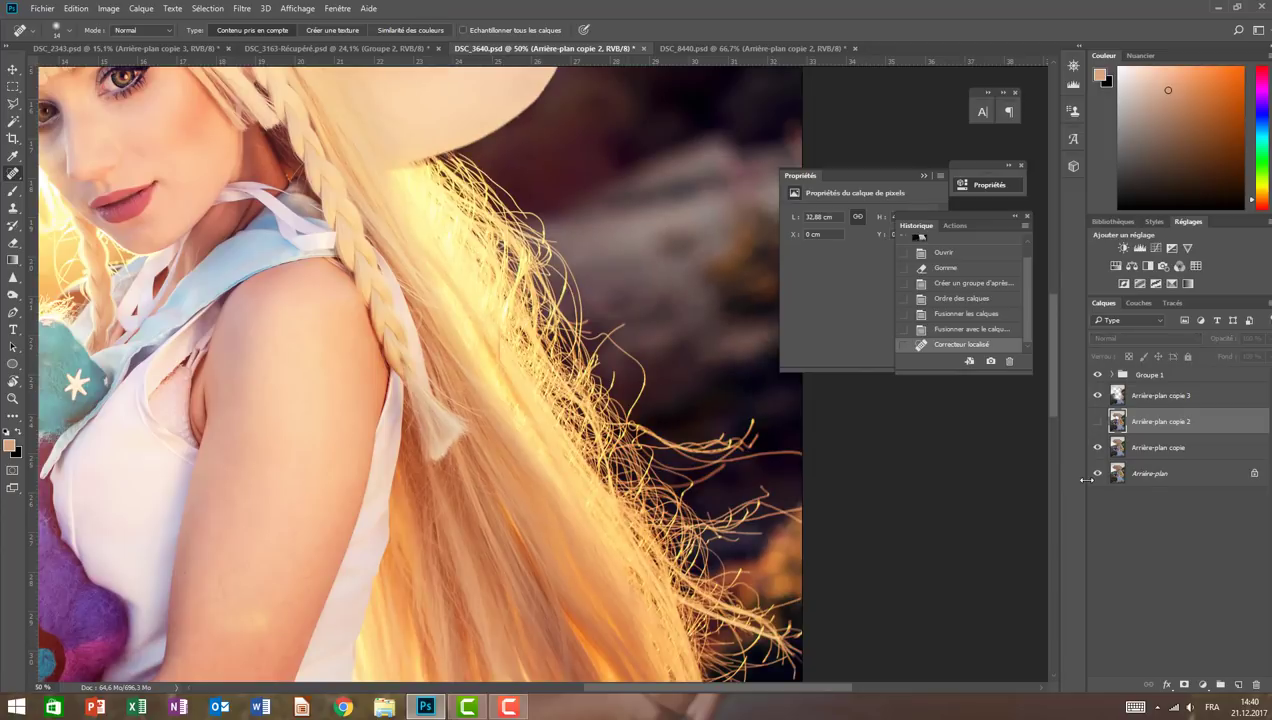
click(1150, 448)
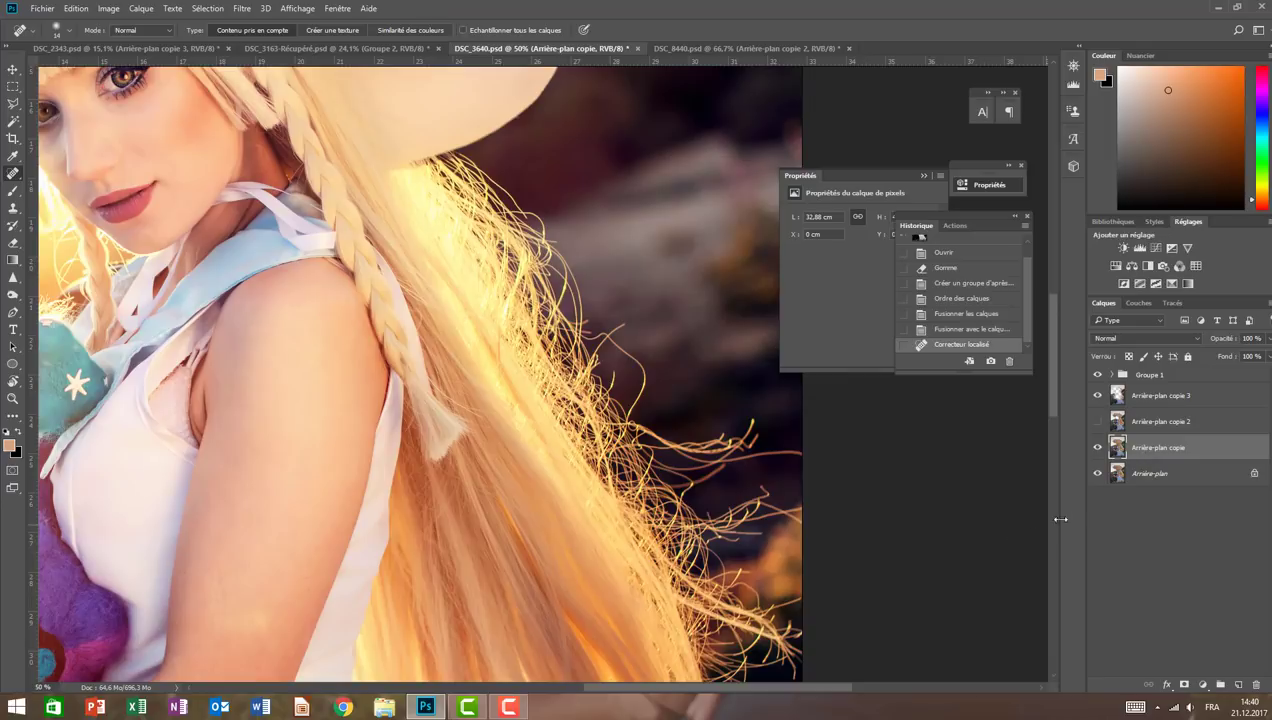
click(245, 8)
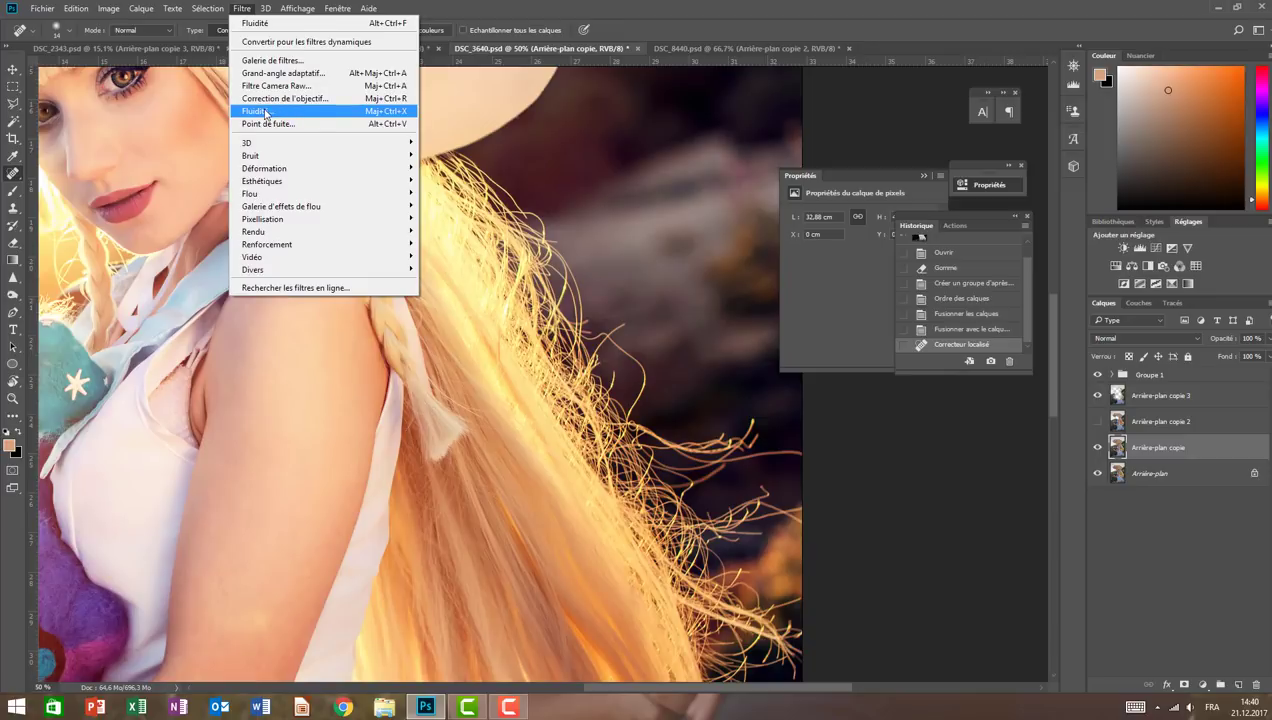
- Push the right-side flyaway strands into the hair with Forward Warp at brush sizes 467–557, then apply
click(262, 112)
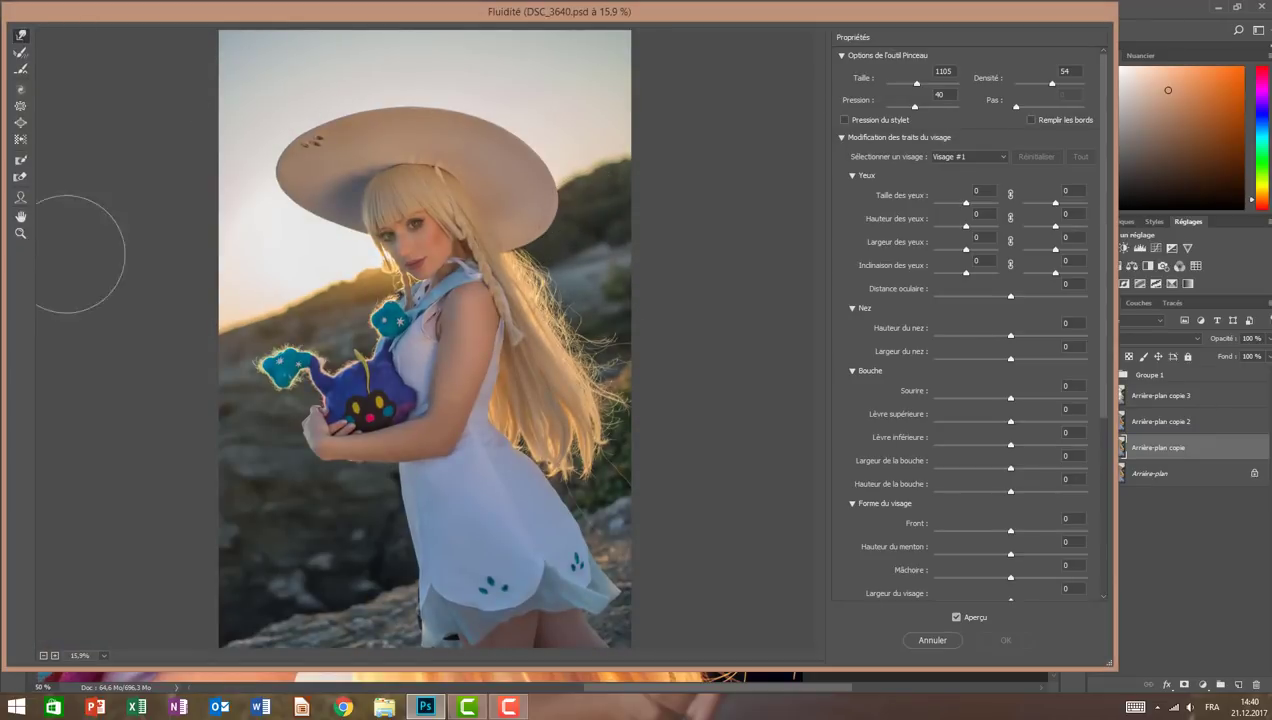
click(20, 233)
click(580, 286)
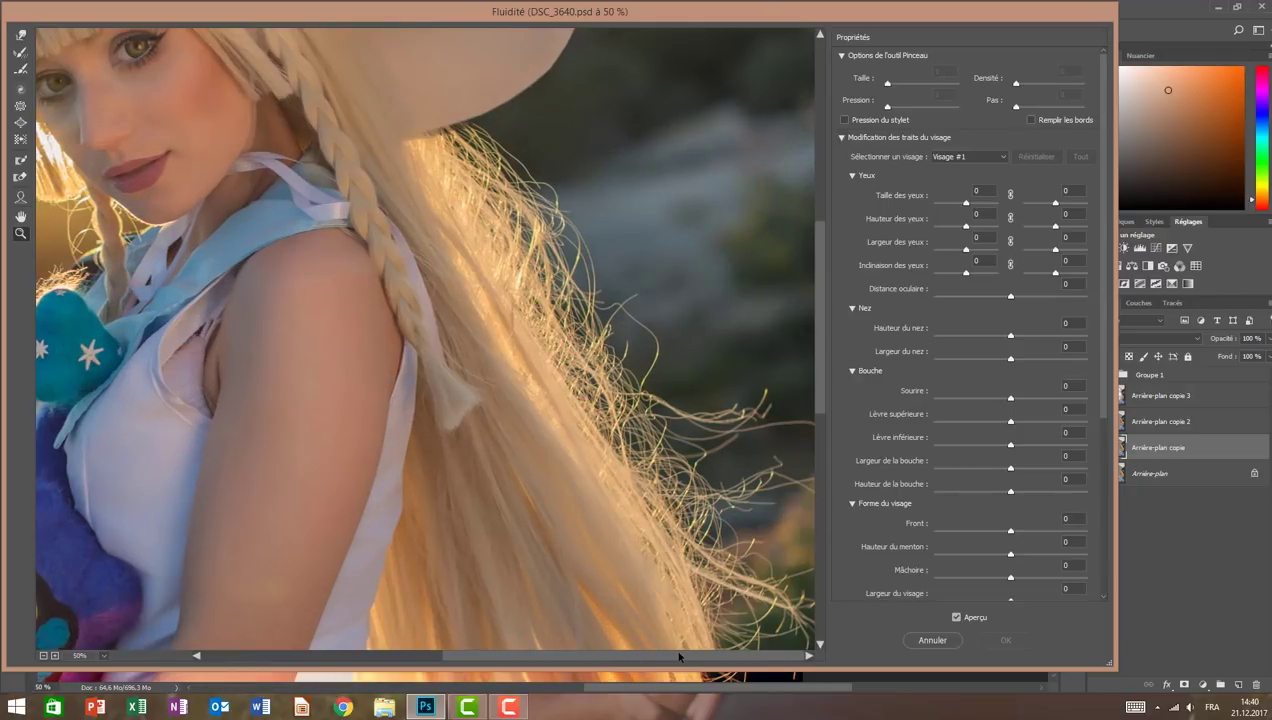
click(20, 35)
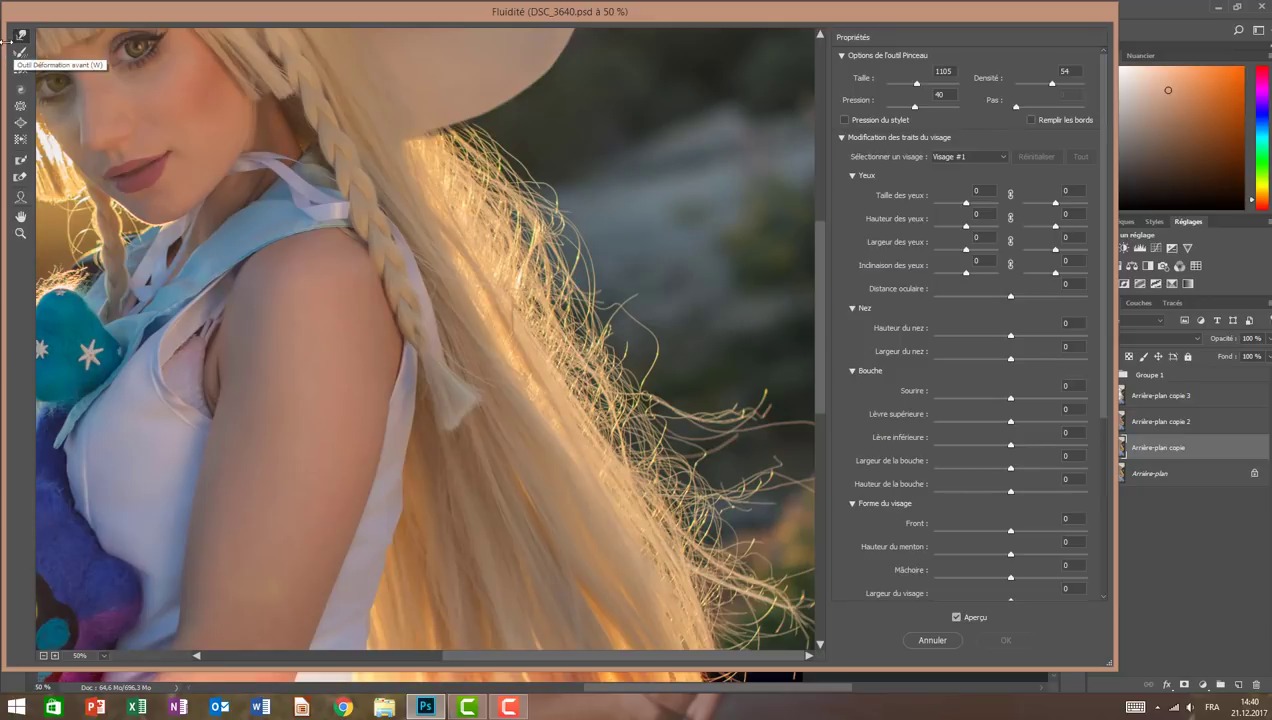
drag(913, 87, 909, 87)
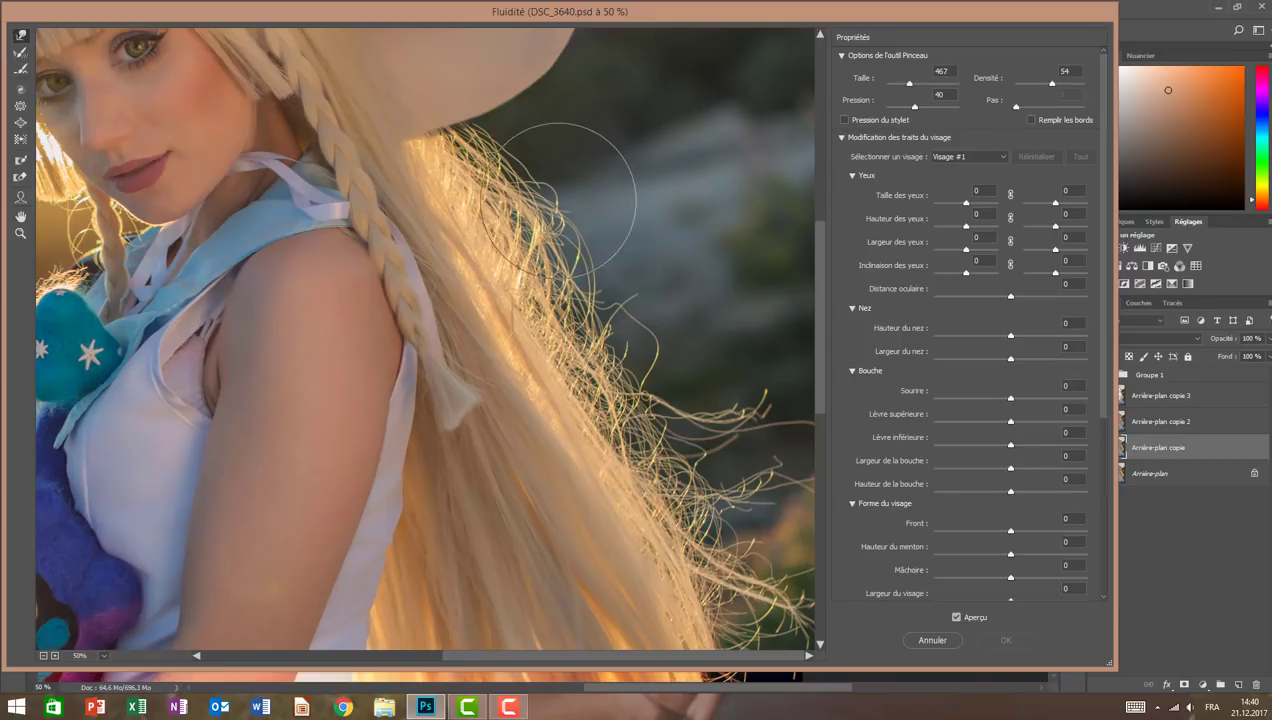
drag(671, 232, 568, 170)
key(bracketright)
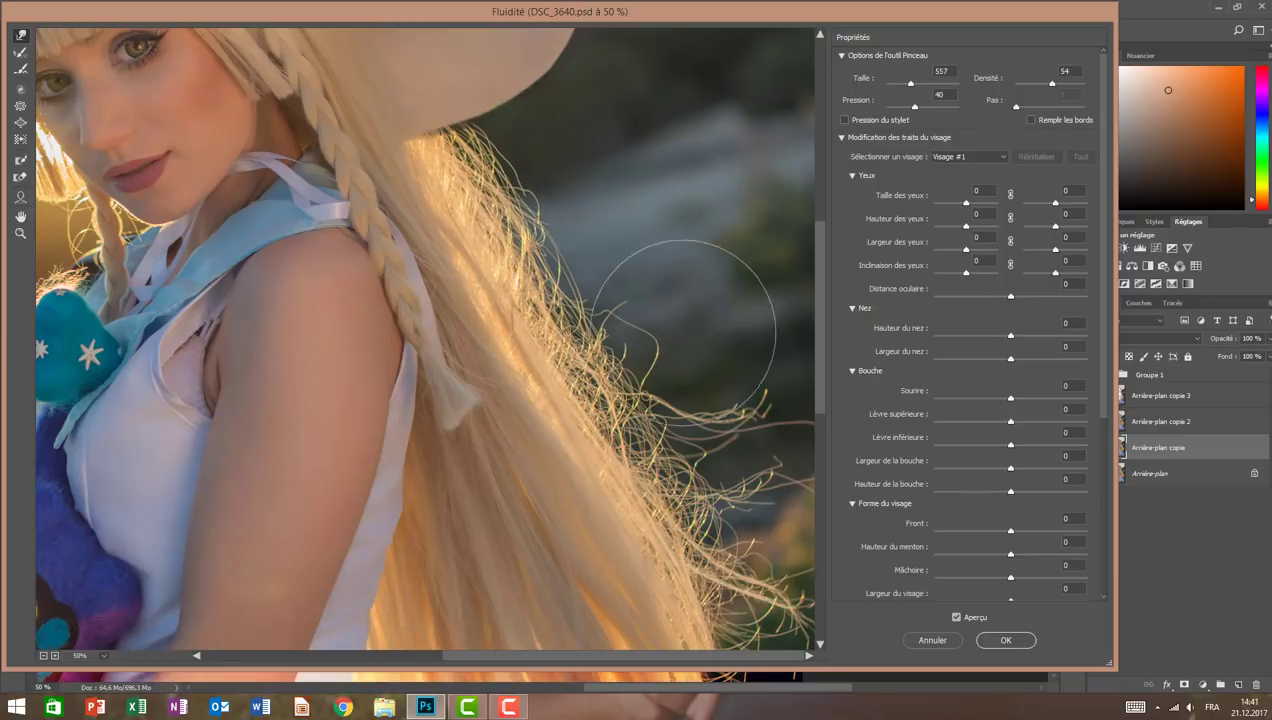
mouse_move(748, 432)
mouse_down()
mouse_move(725, 524)
mouse_move(696, 392)
mouse_move(659, 364)
mouse_move(653, 327)
mouse_move(615, 296)
mouse_move(639, 213)
mouse_move(735, 540)
mouse_move(700, 575)
mouse_move(667, 383)
mouse_move(585, 248)
mouse_move(568, 185)
mouse_move(563, 272)
mouse_move(610, 304)
mouse_move(645, 366)
mouse_move(663, 359)
mouse_move(540, 213)
mouse_move(610, 497)
mouse_move(554, 284)
mouse_move(494, 192)
mouse_move(605, 250)
mouse_move(596, 284)
mouse_move(659, 369)
mouse_move(657, 550)
mouse_up()
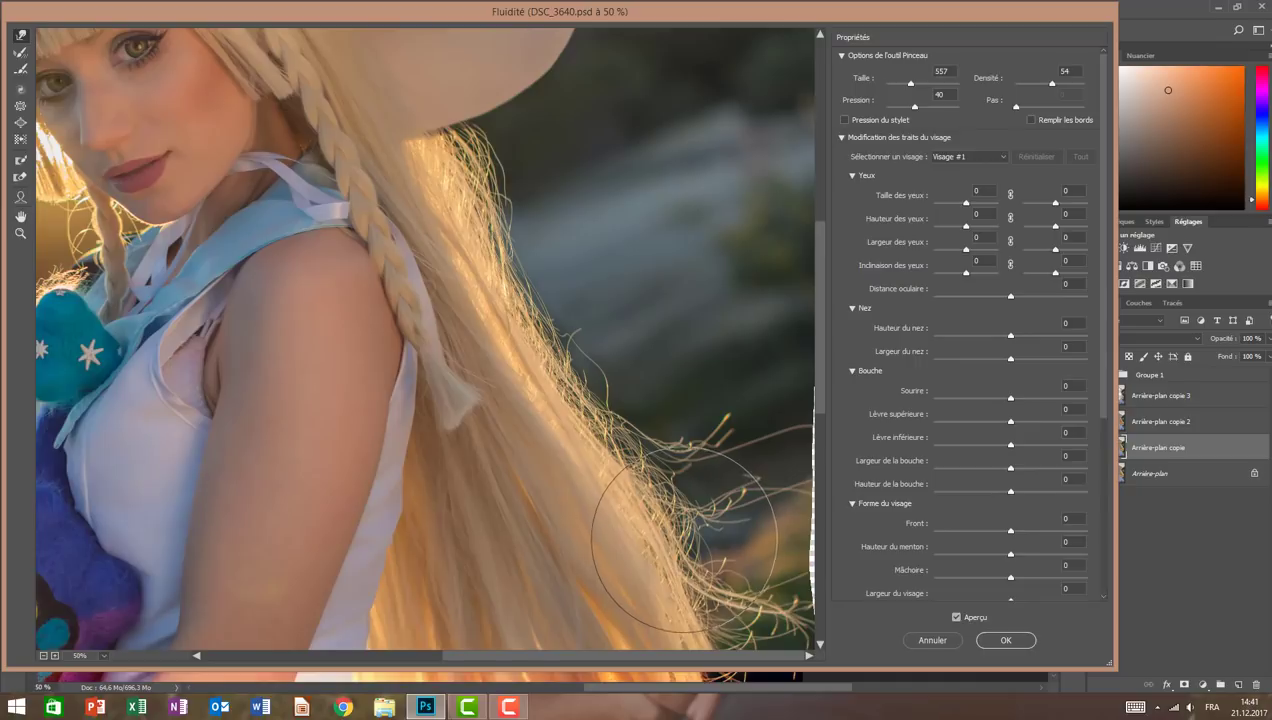
click(1005, 639)
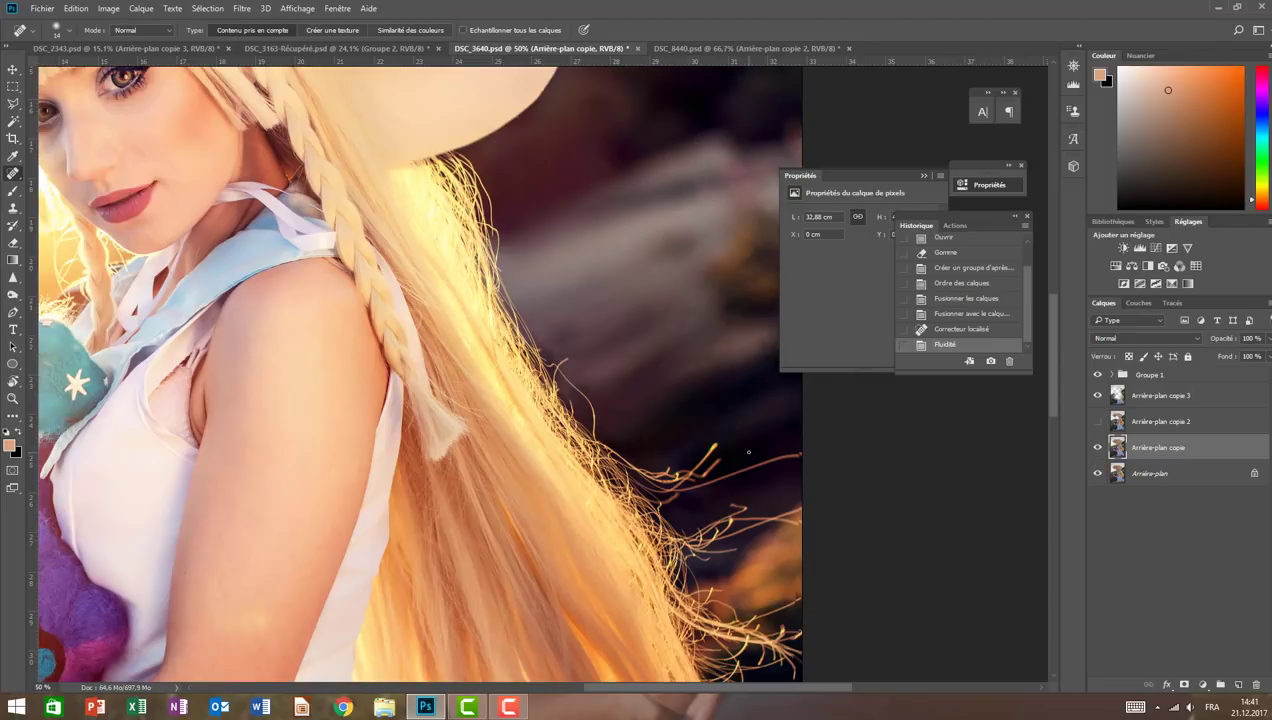
- Toggle Arrière-plan copie off and on to compare the liquify result
scroll(1044, 385, down, 2)
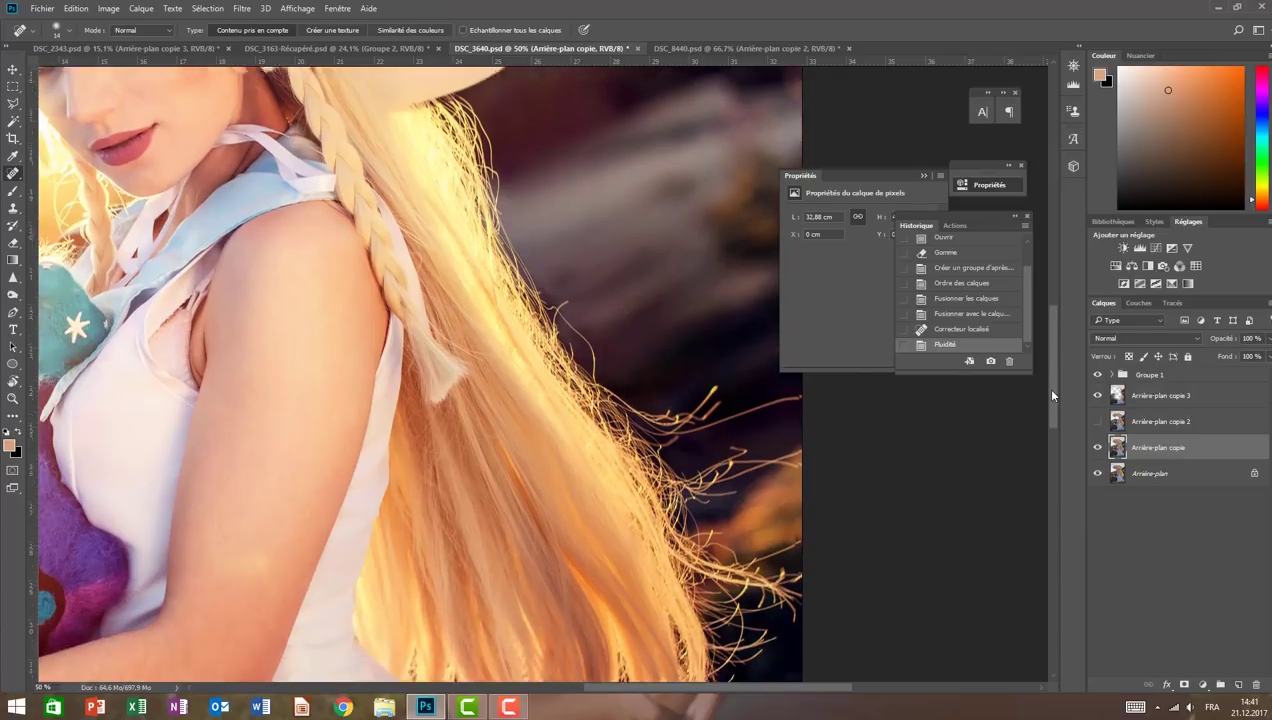
scroll(1043, 352, up, 3)
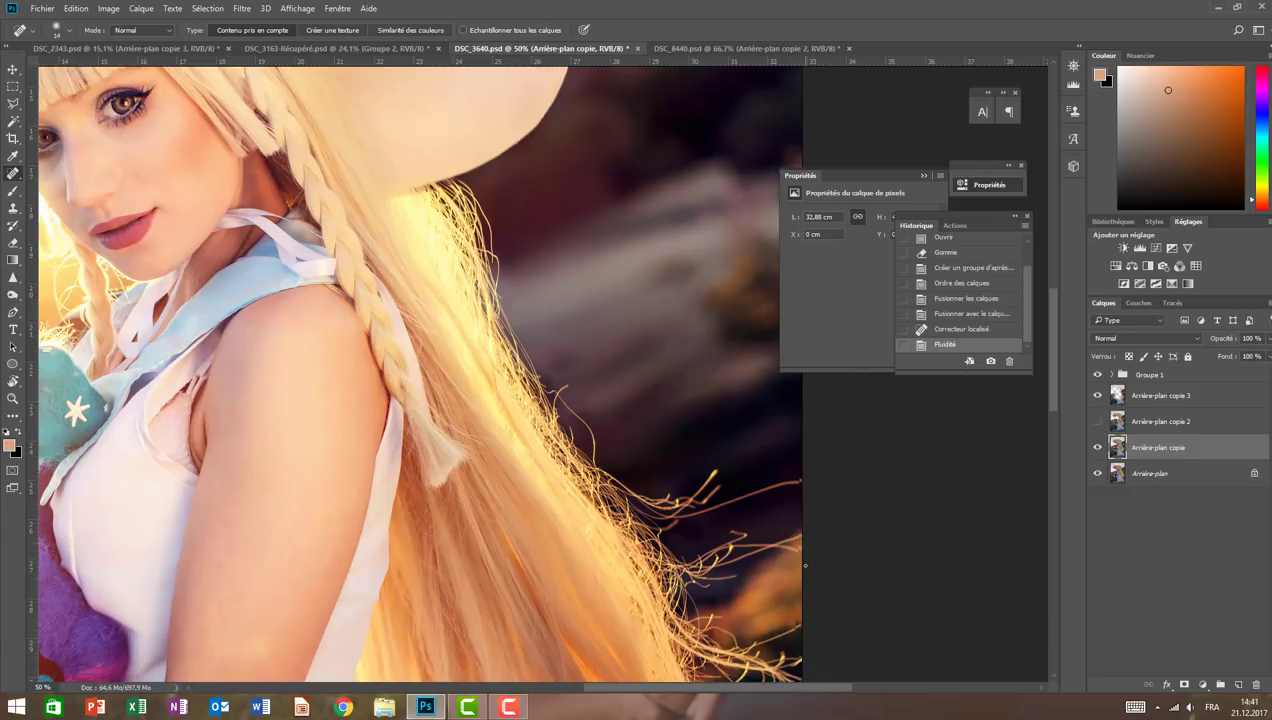
click(1098, 447)
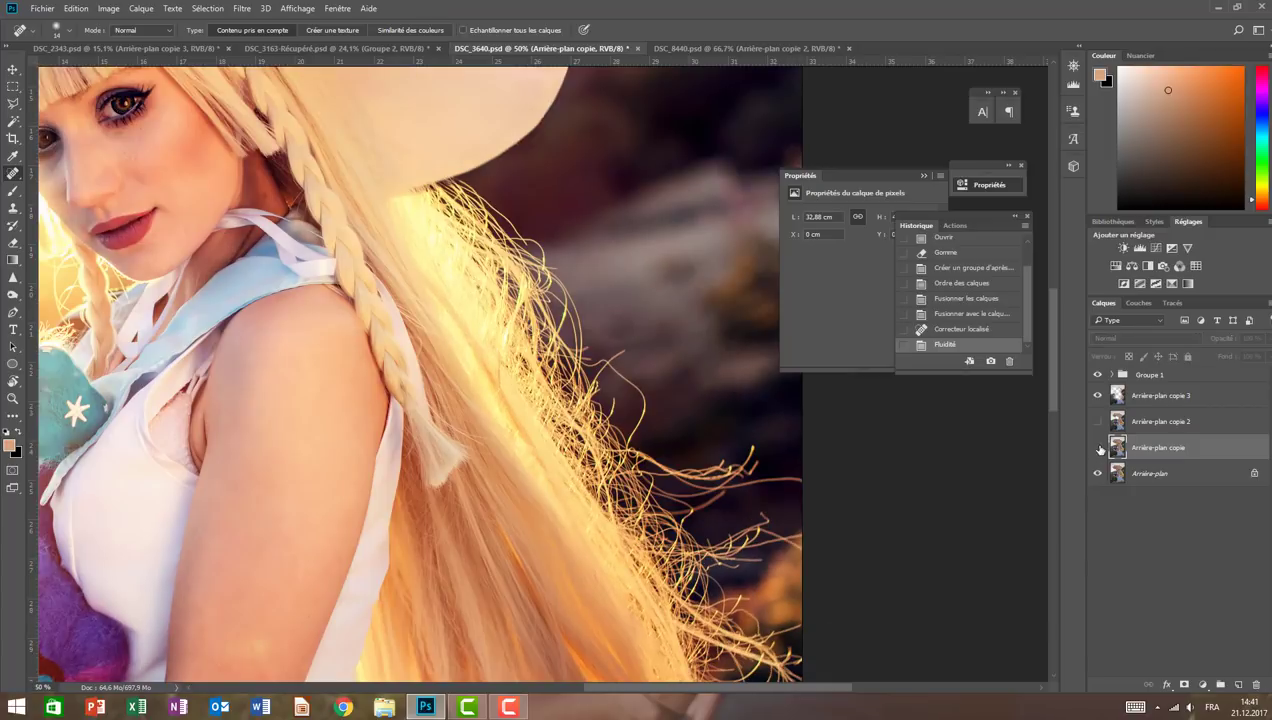
click(1098, 447)
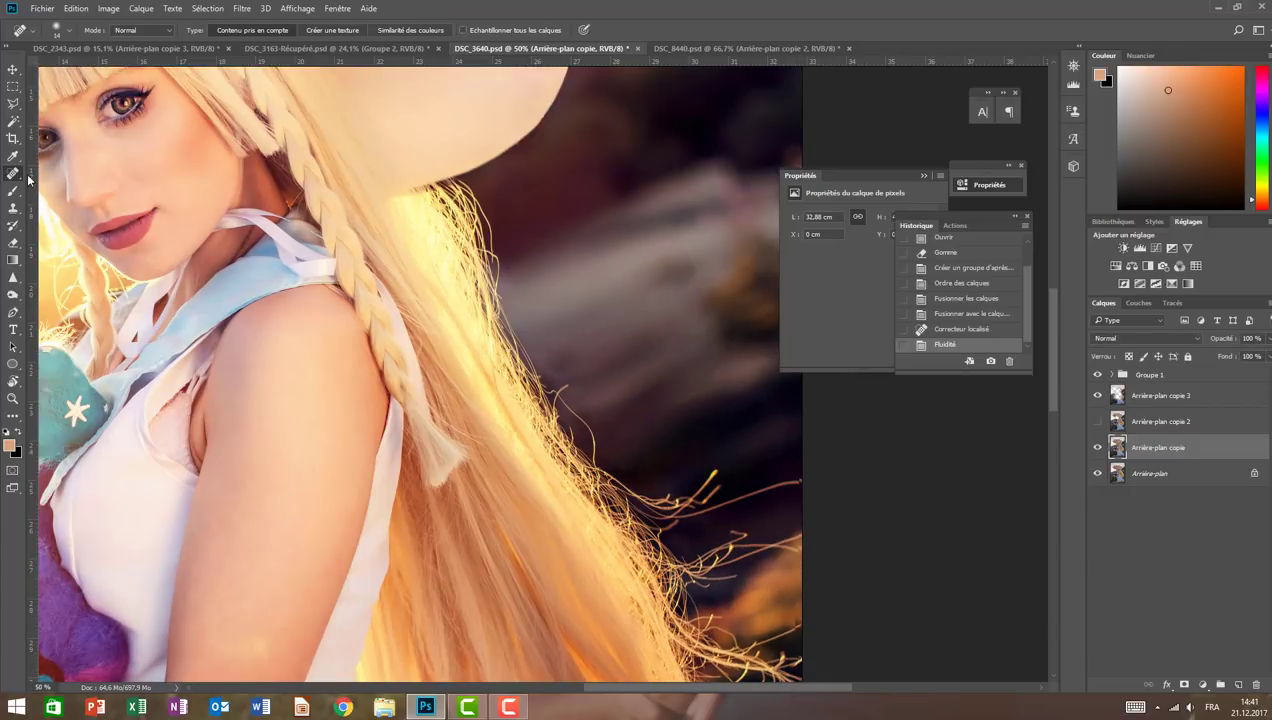
- Spot-heal six stray strands along the right edge of the photo
click(815, 521)
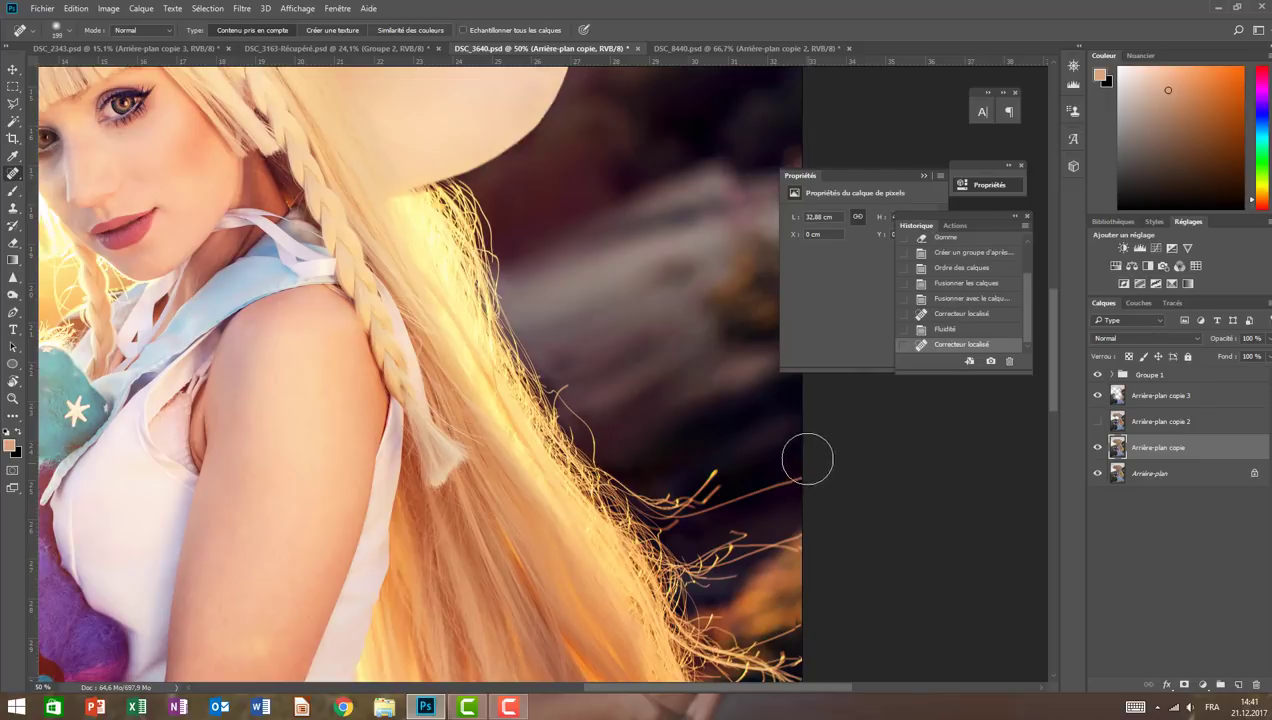
click(803, 528)
click(792, 629)
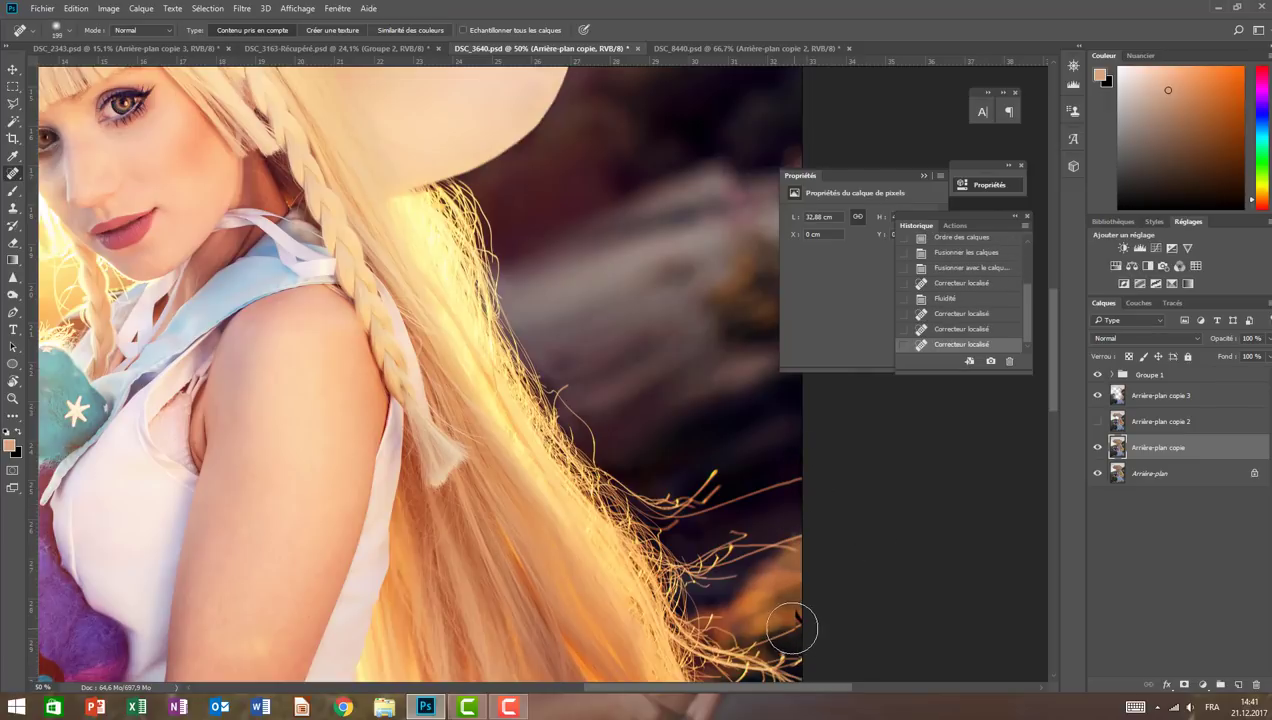
click(800, 580)
click(818, 625)
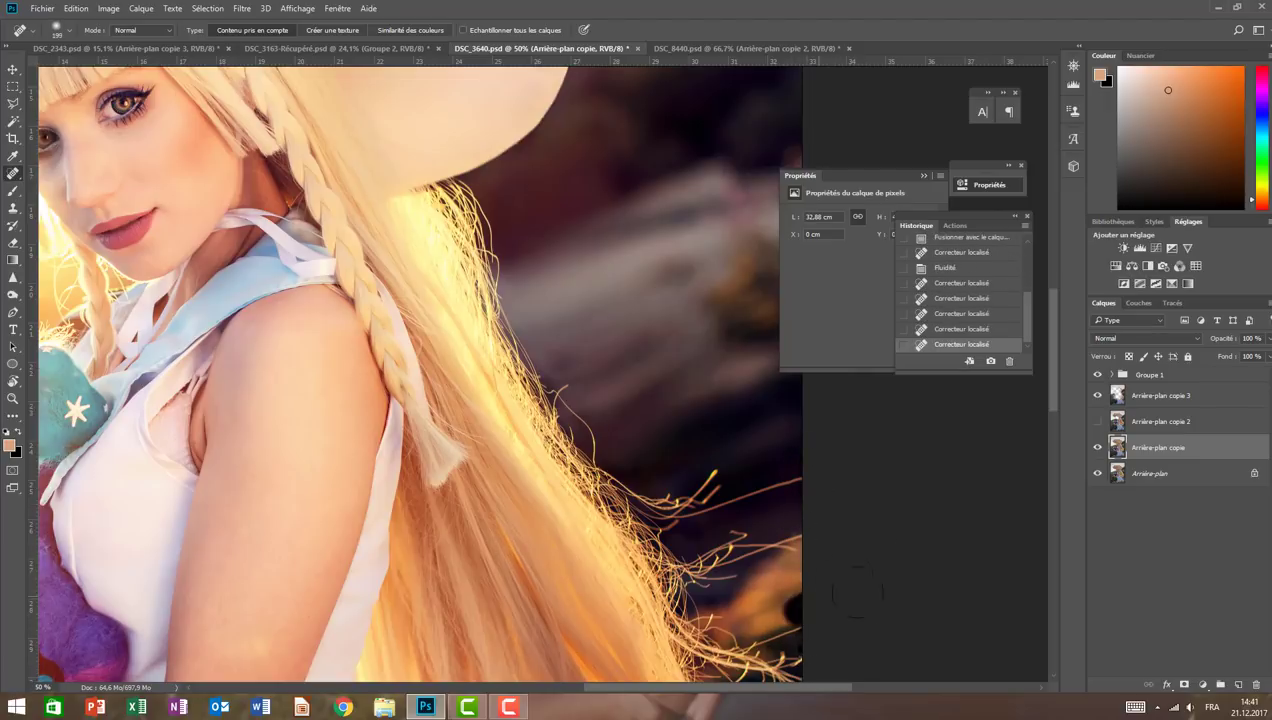
click(790, 606)
click(1097, 447)
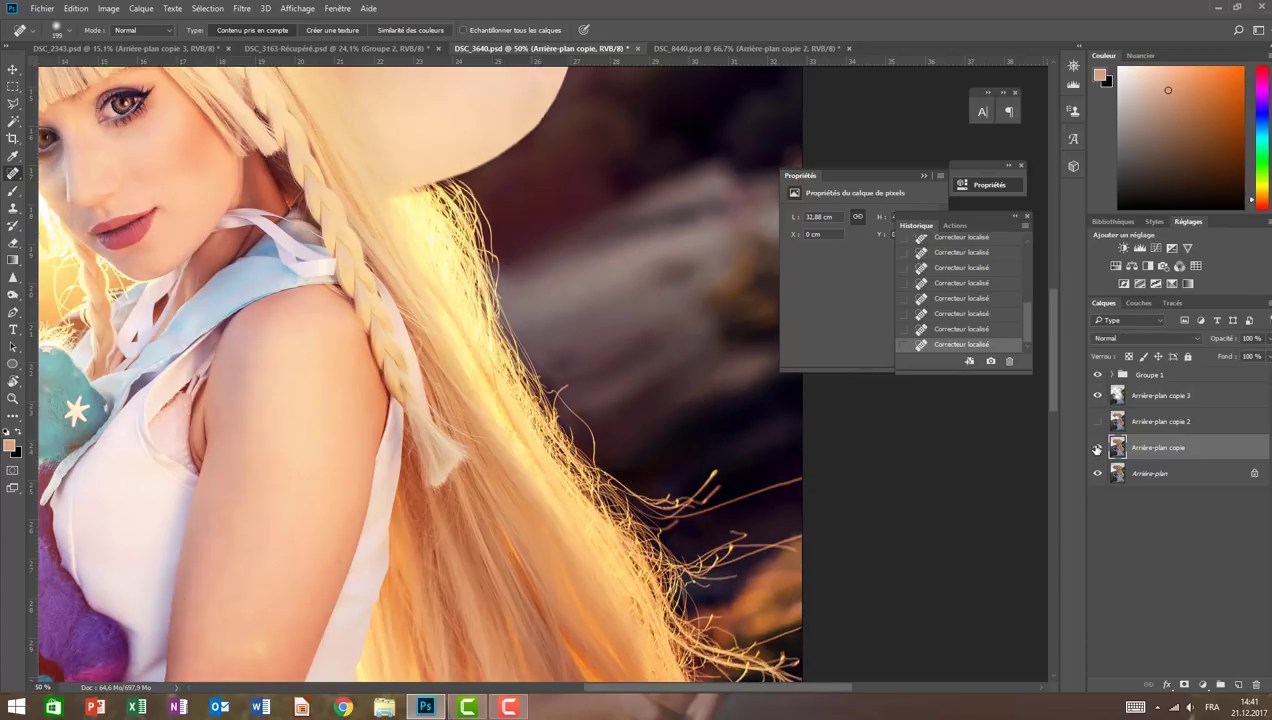
key(z)
scroll(727, 537, down, 3)
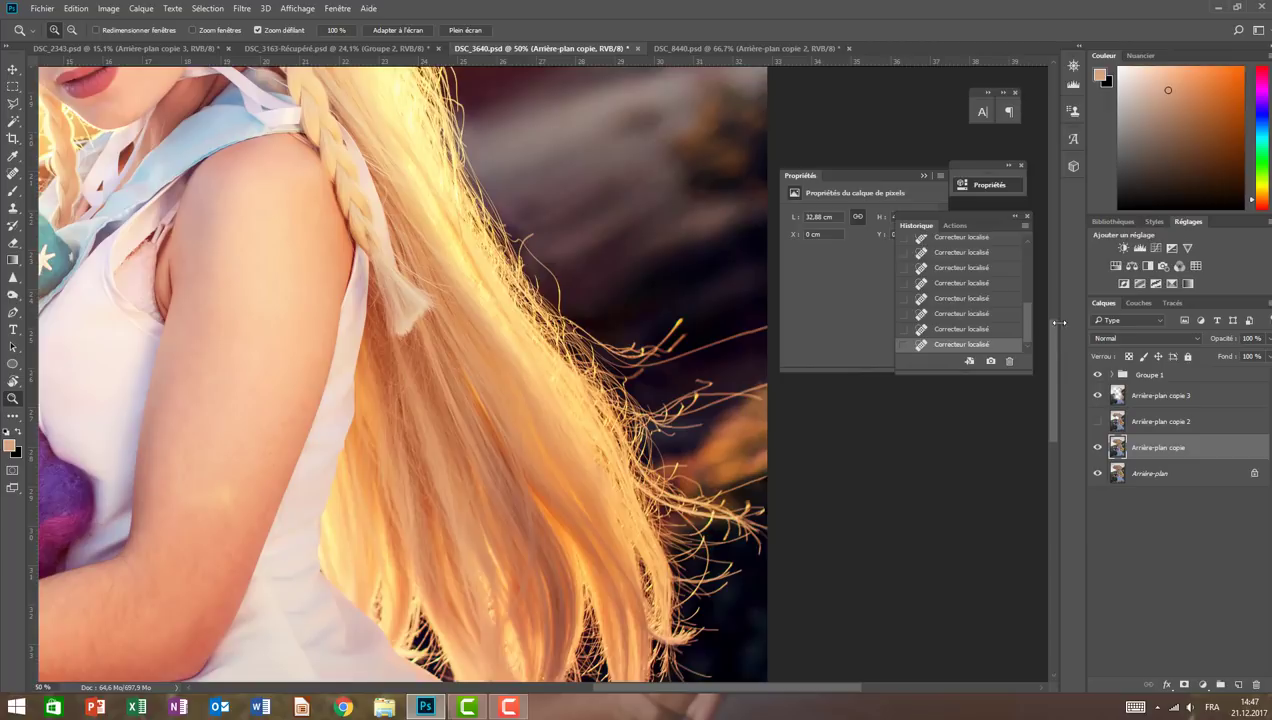
- Set the Spot Healing Brush to a 14 px size
drag(1053, 369, 1047, 337)
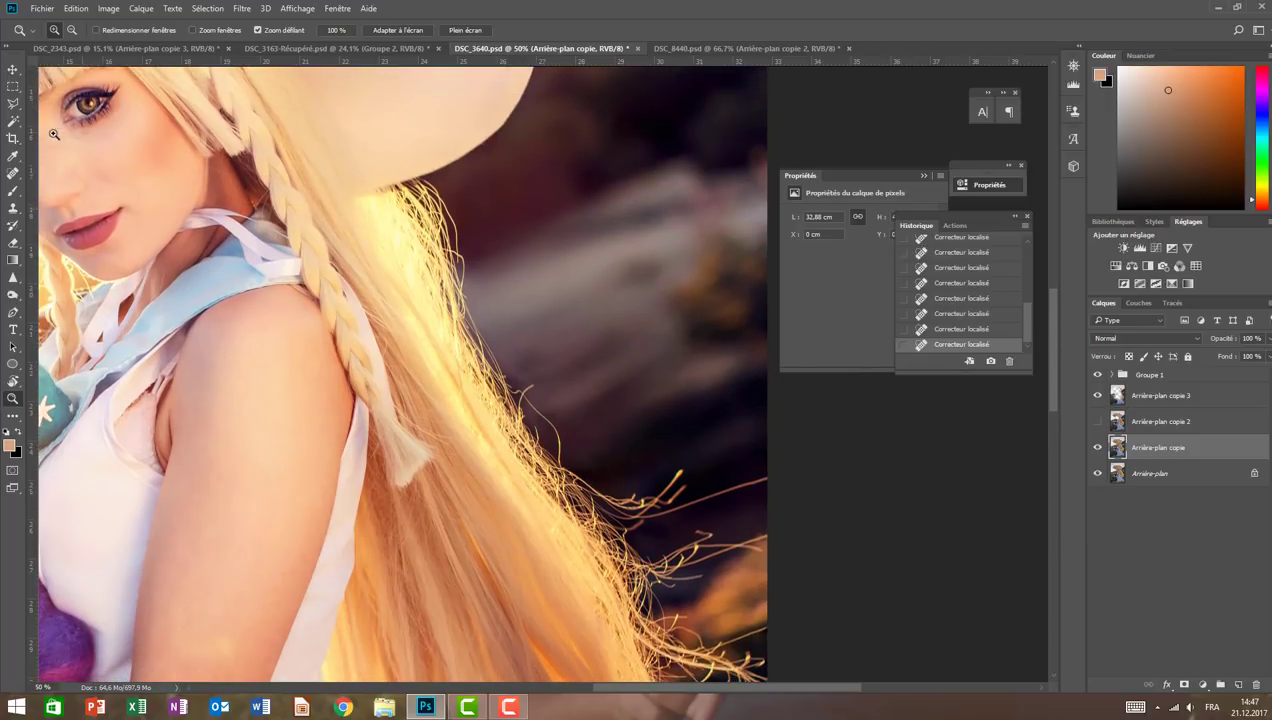
click(13, 208)
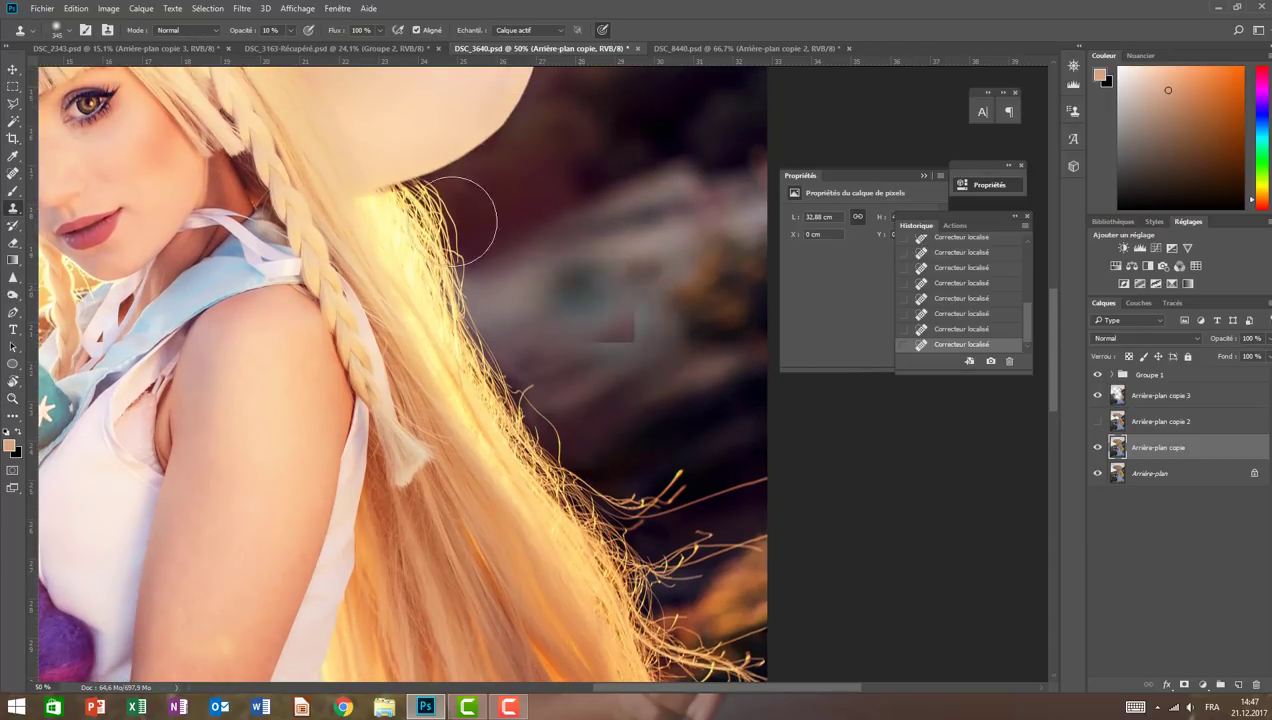
click(13, 173)
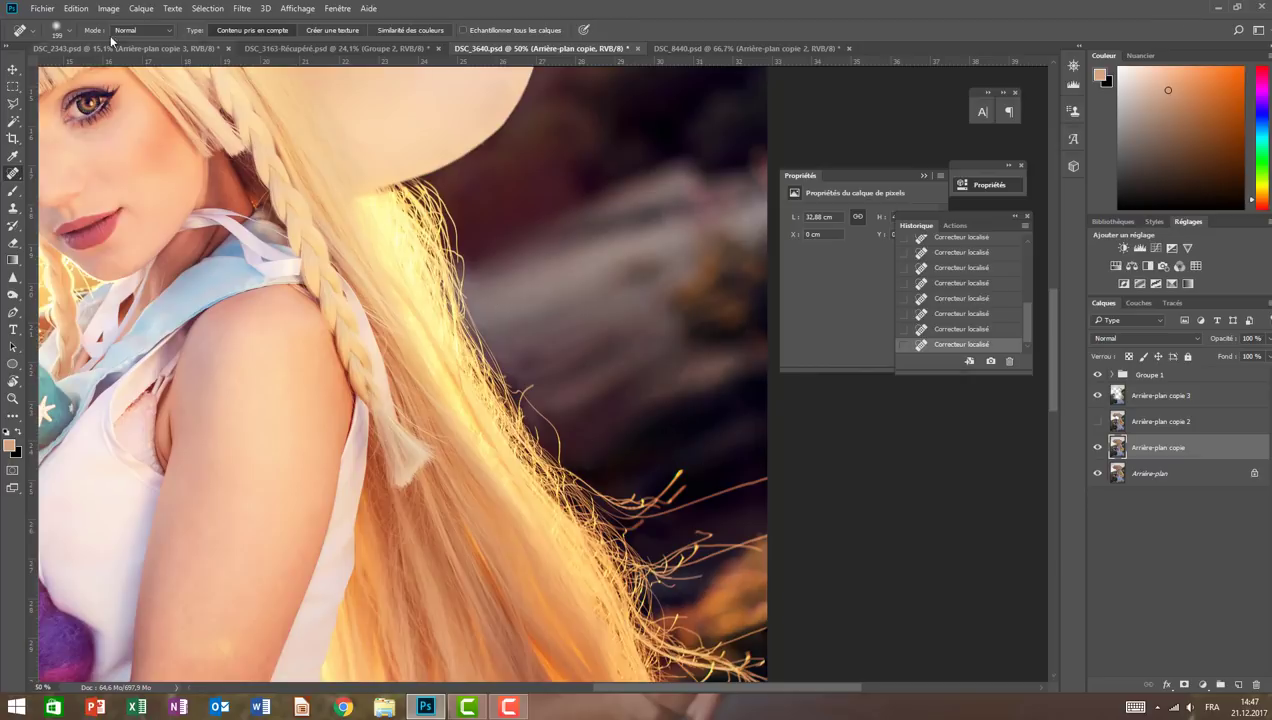
click(69, 30)
text(29)
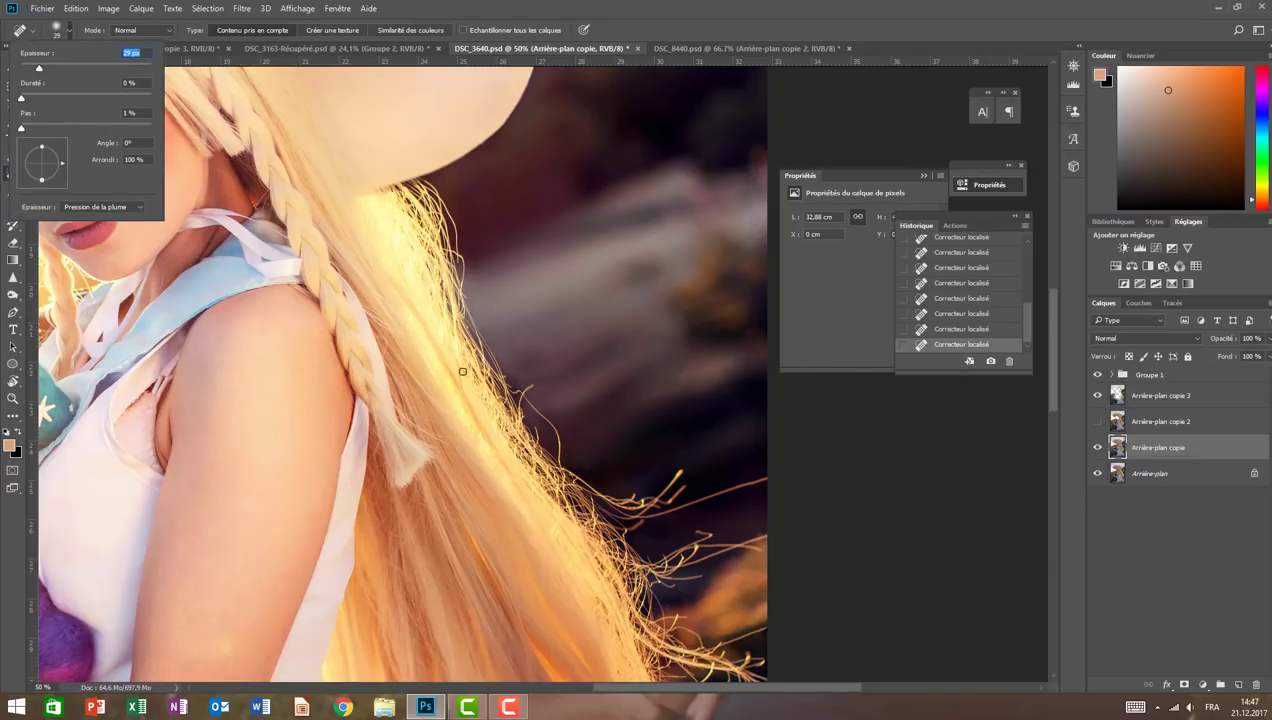
text(14)
key(Return)
click(717, 494)
- Heal three stray strands along the outer and lower hair edge
drag(747, 482, 751, 482)
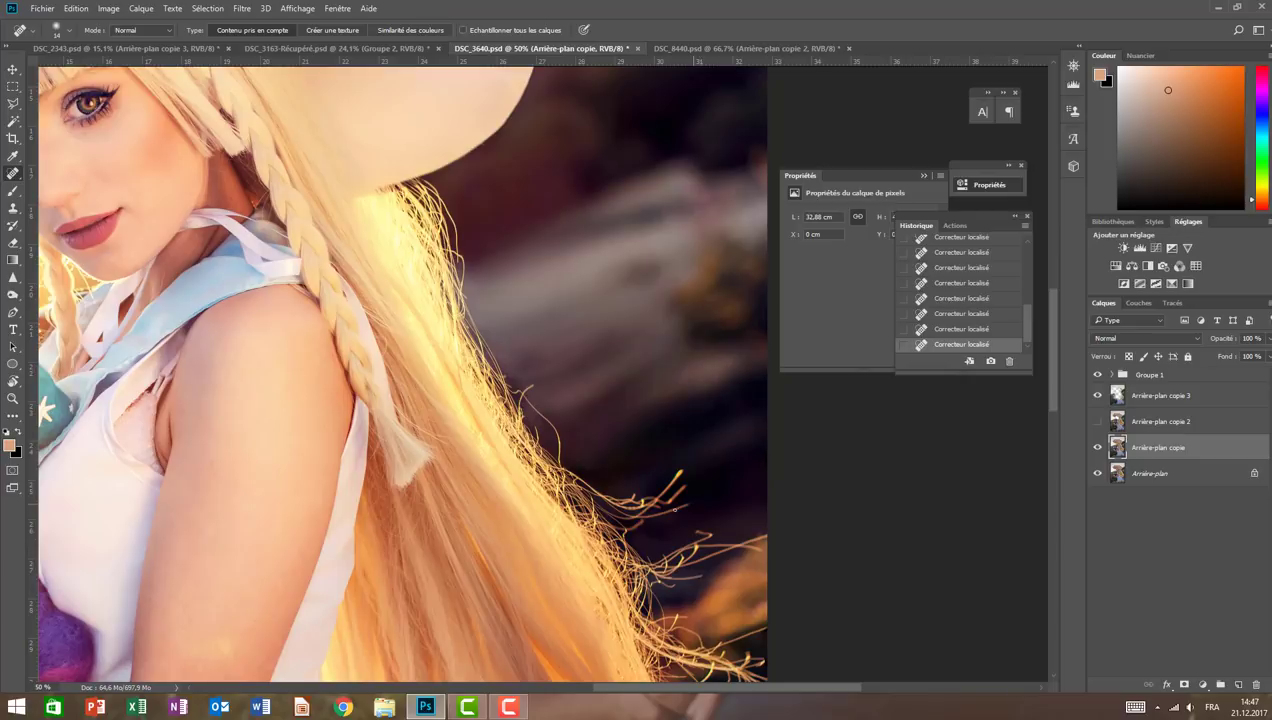
drag(674, 509, 680, 474)
drag(752, 542, 748, 536)
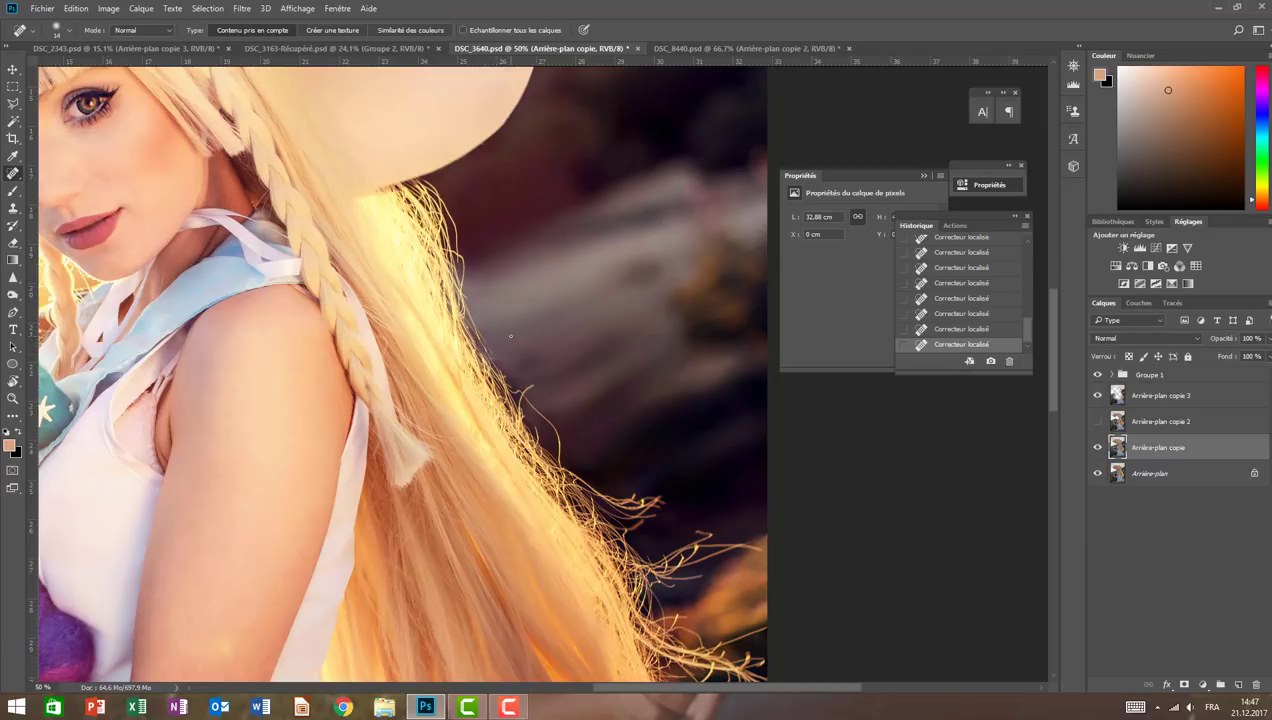
scroll(1052, 408, down, 3)
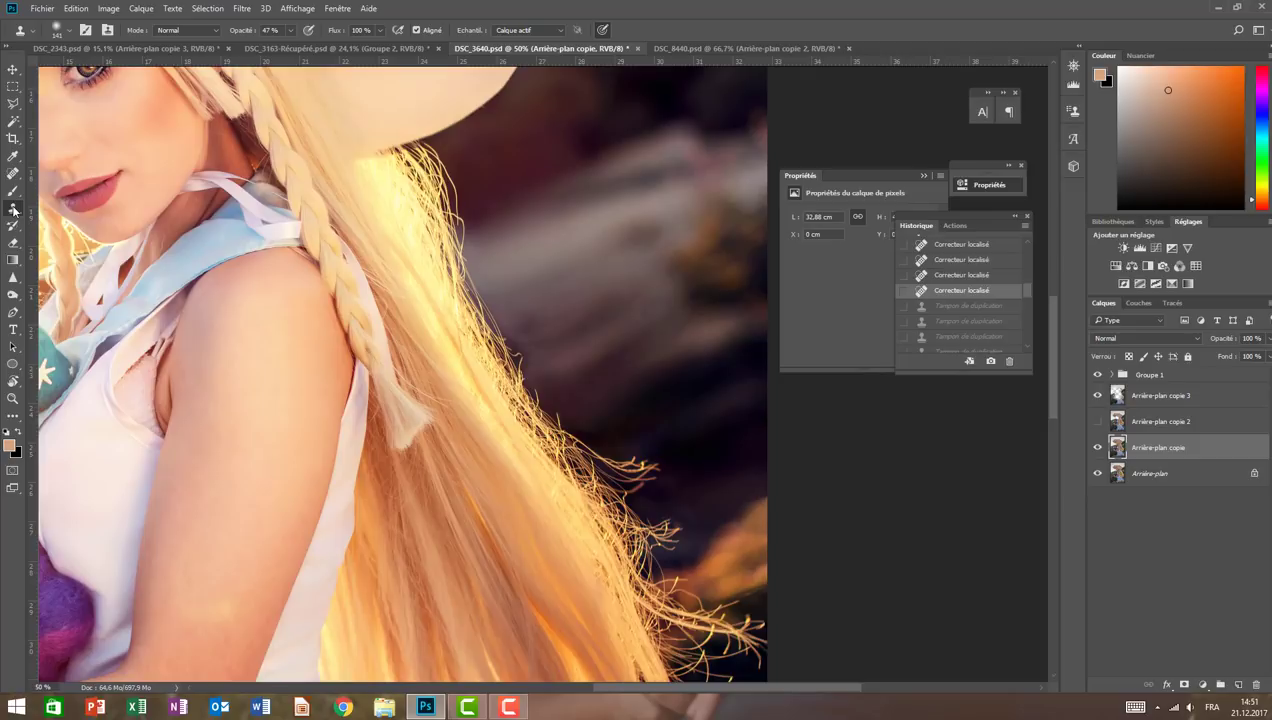
- Set the Clone Stamp to 164 px at 100% opacity
click(290, 30)
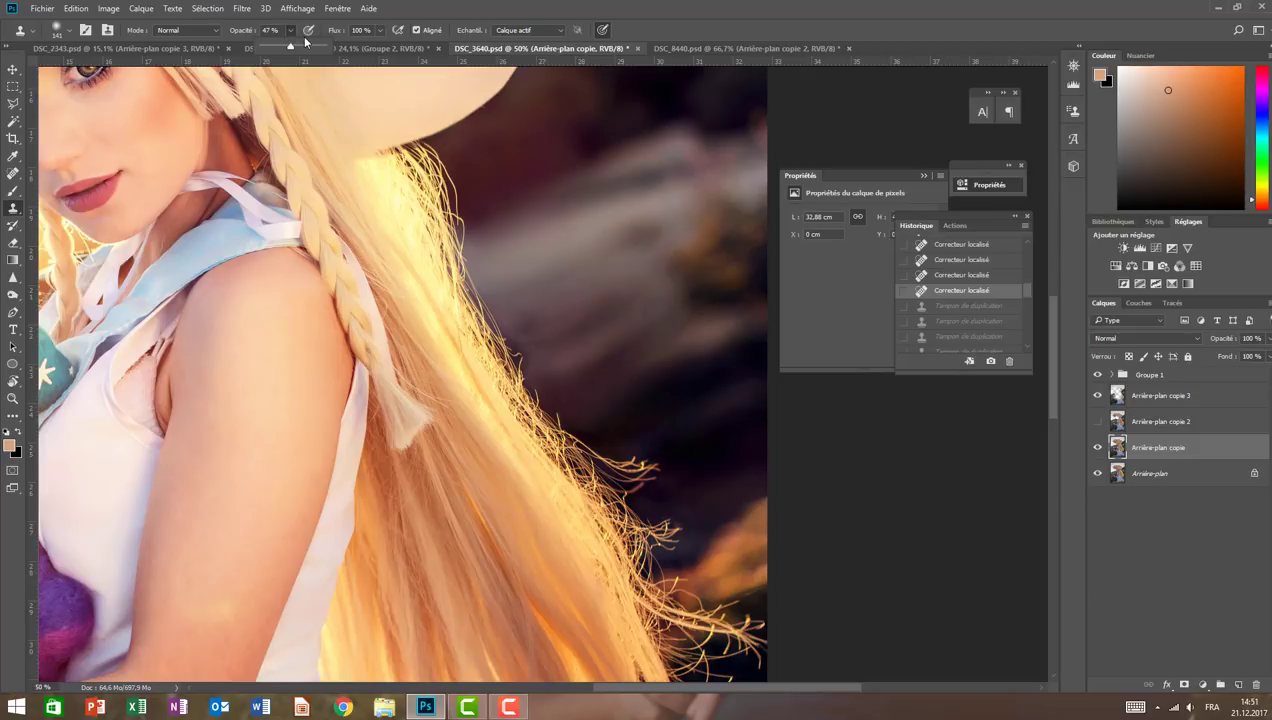
click(66, 34)
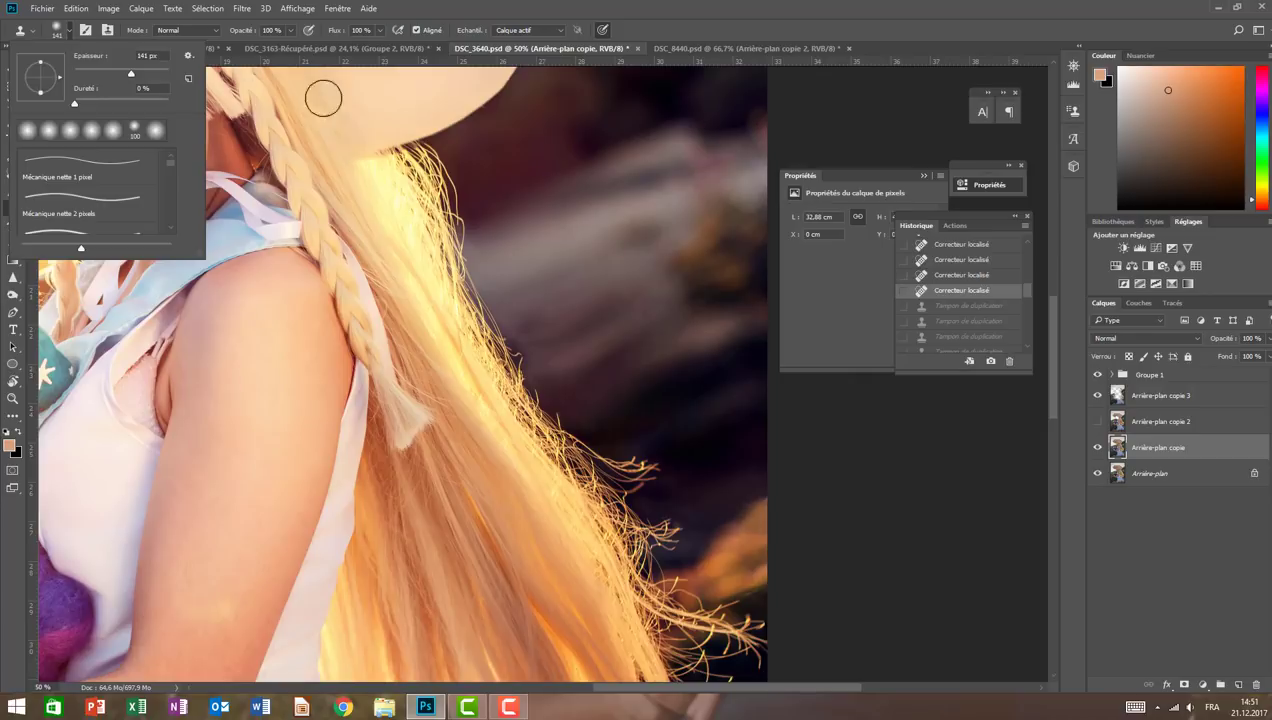
drag(130, 74, 152, 76)
click(741, 12)
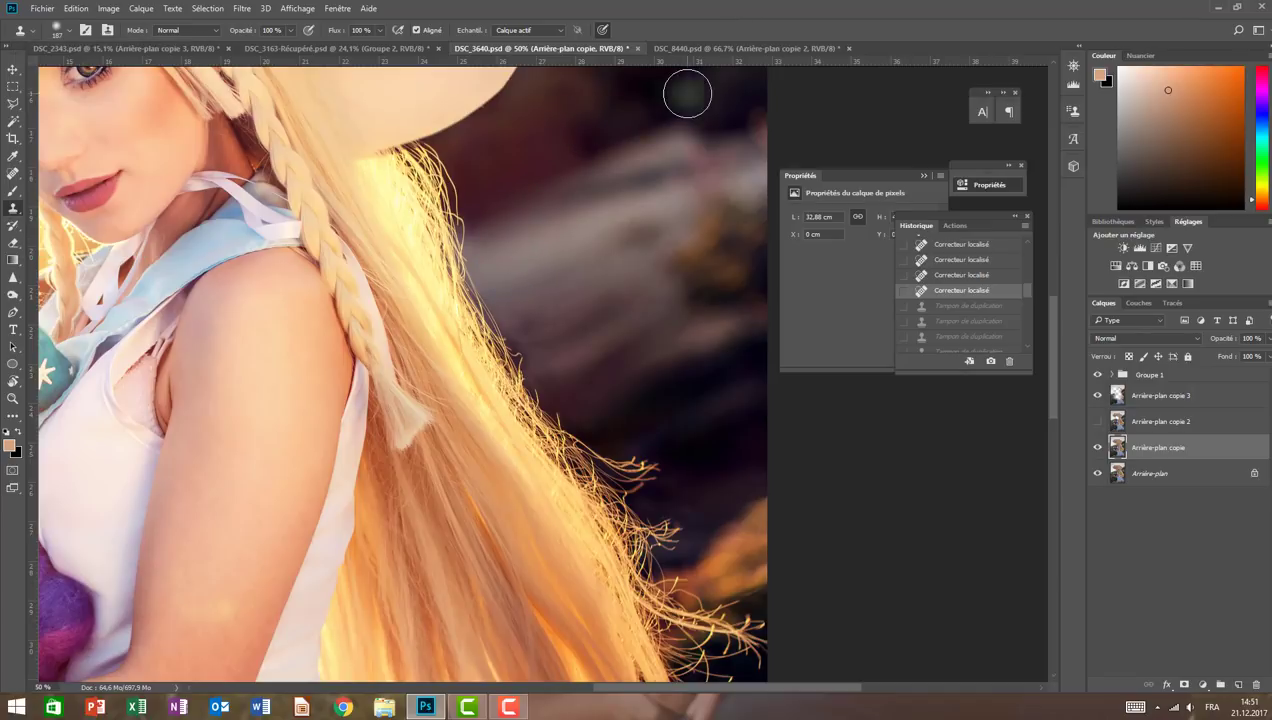
- Sample the dark background and clone it over bright strands at the hair edge
key(alt)
alt+click(552, 191)
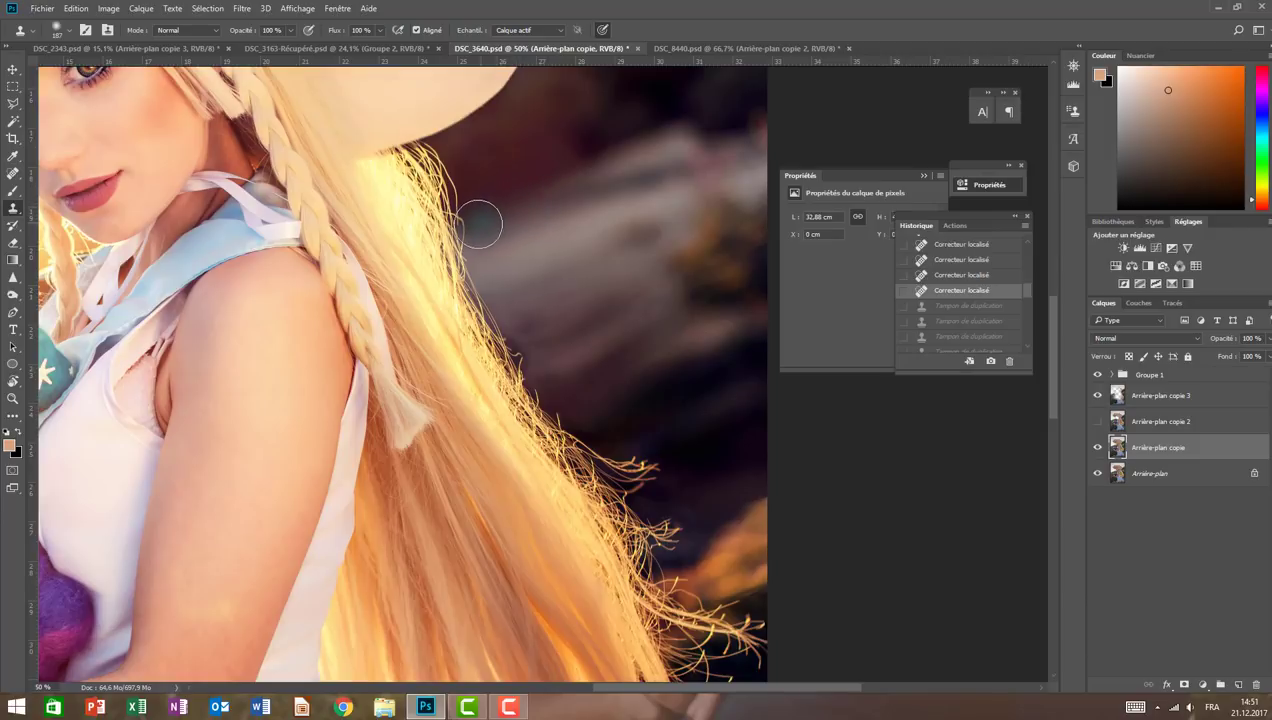
drag(469, 221, 470, 230)
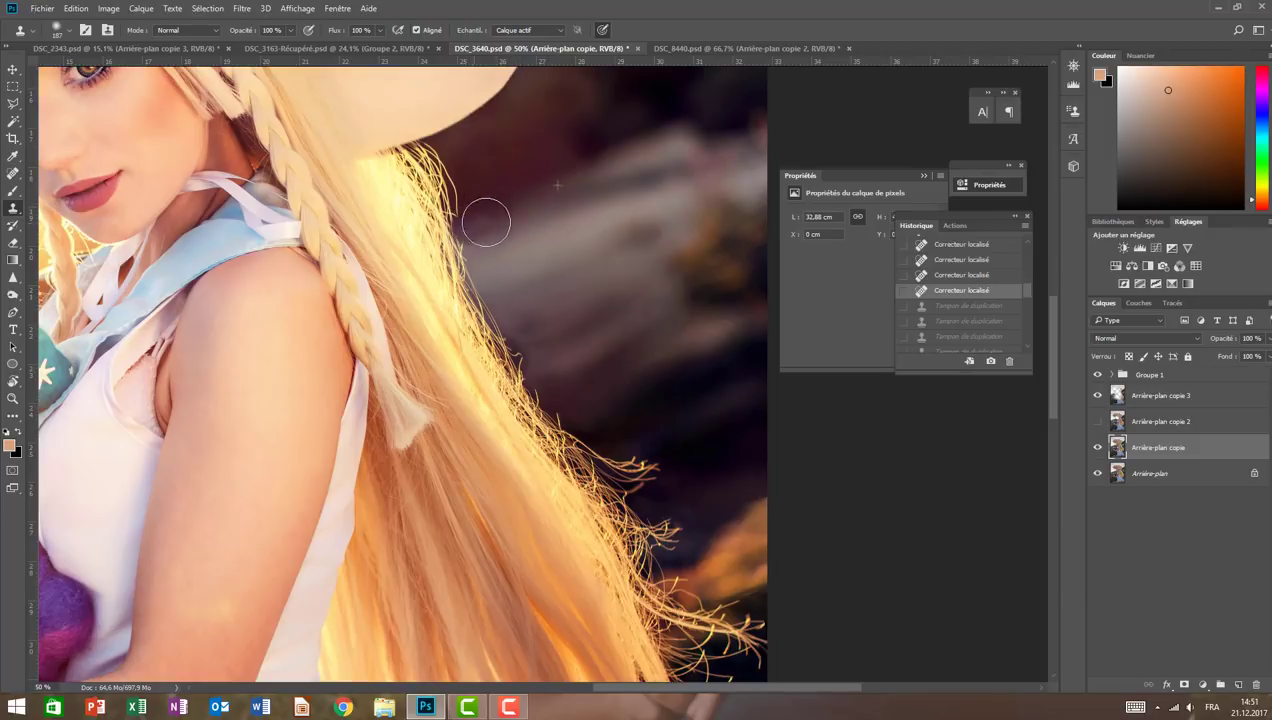
click(520, 222)
click(548, 198)
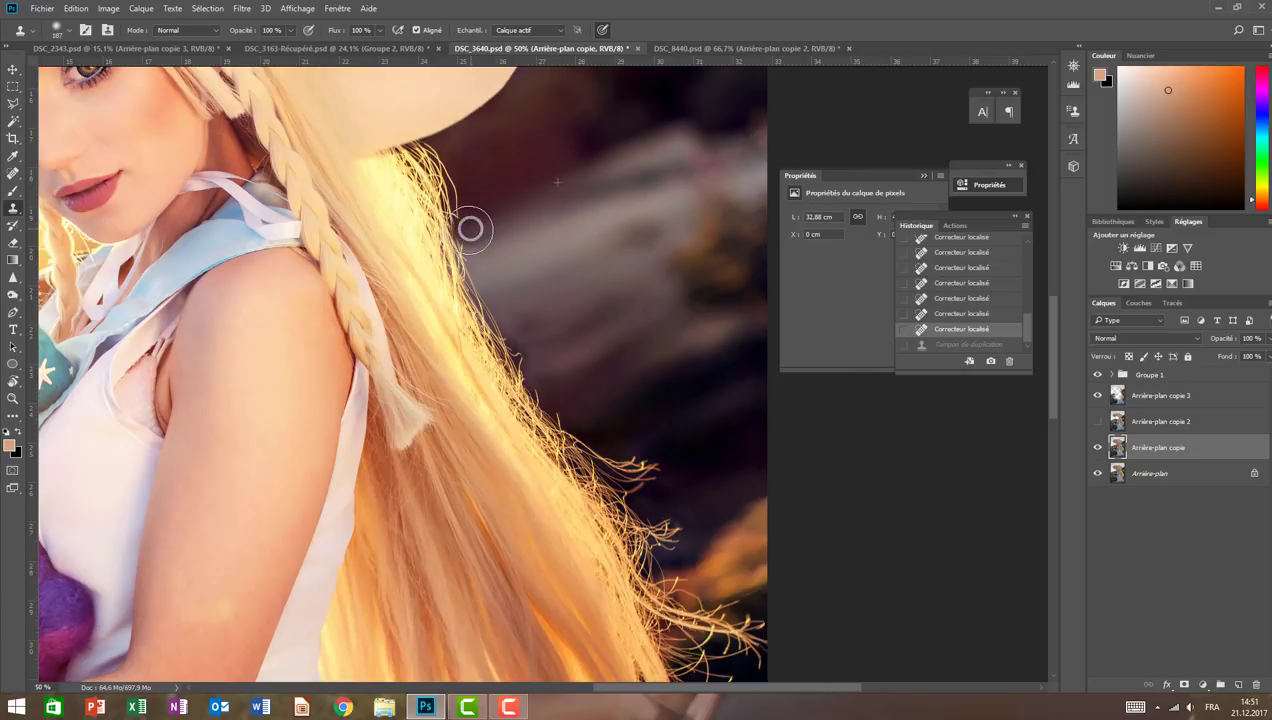
mouse_move(470, 226)
mouse_down()
mouse_move(472, 256)
mouse_move(528, 343)
mouse_move(522, 372)
mouse_move(565, 440)
mouse_up()
alt+click(643, 425)
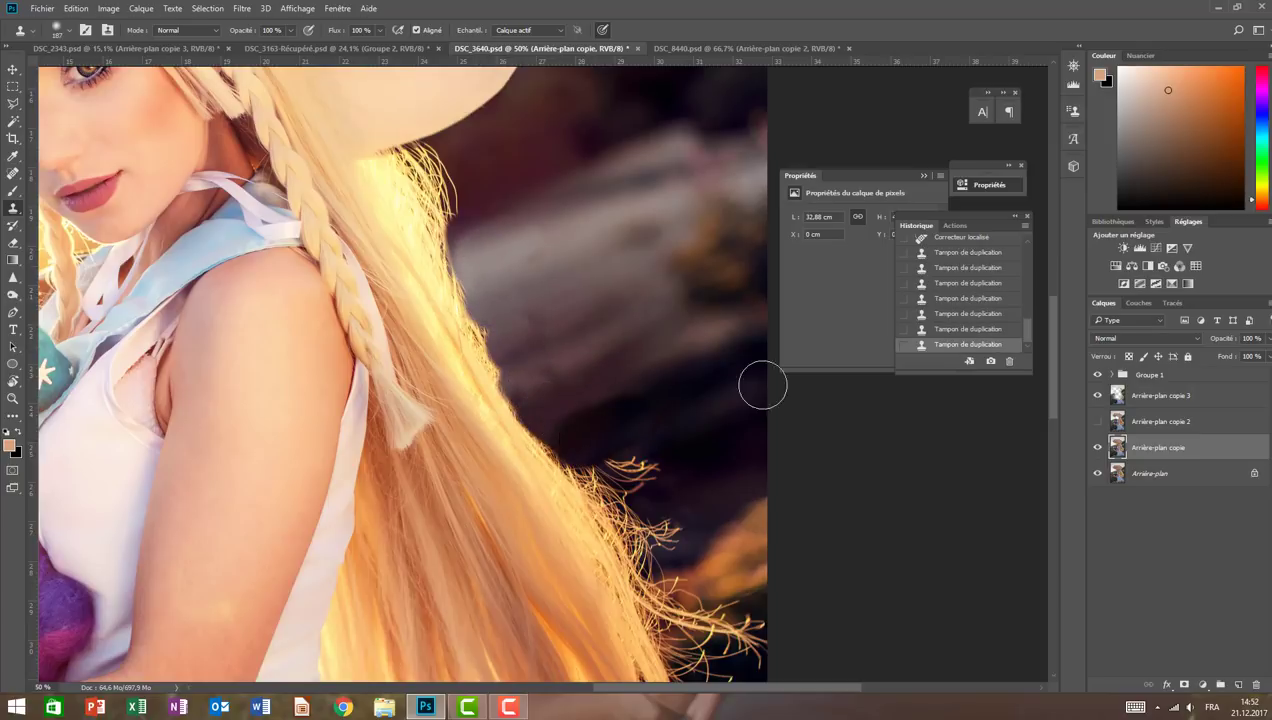
drag(676, 403, 720, 395)
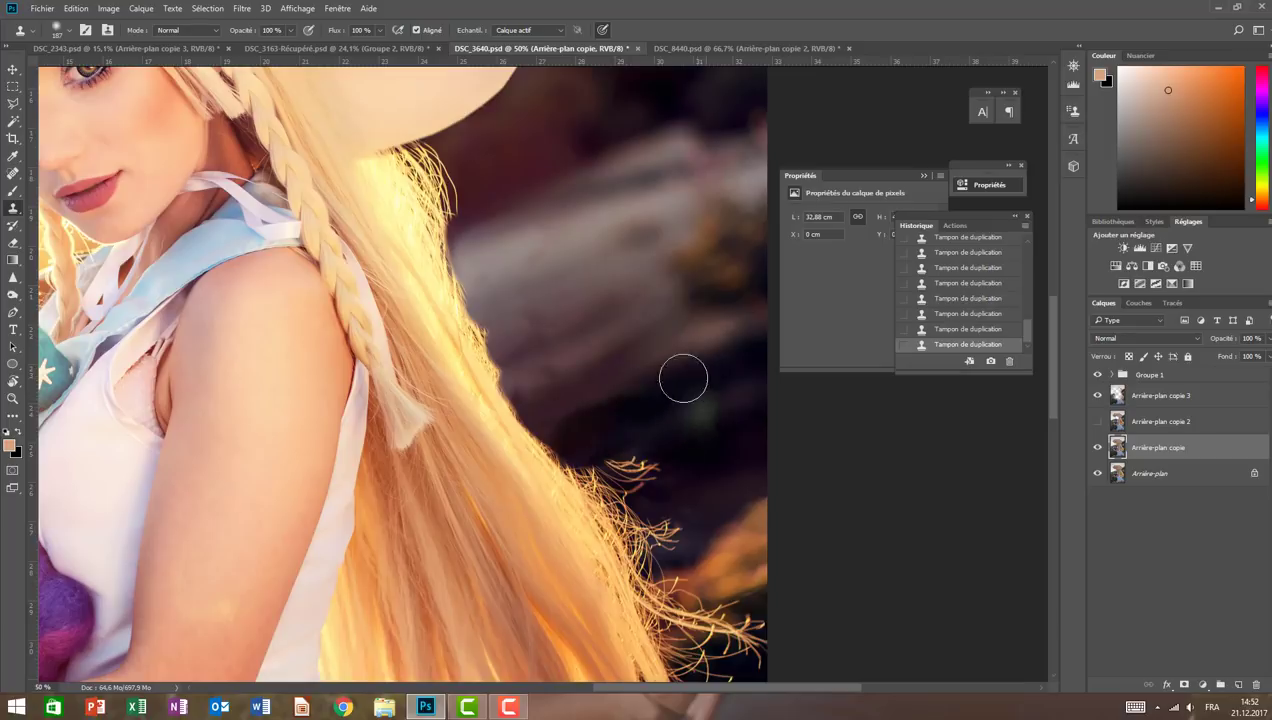
- Resample the background and clone out stray strands at the lower right hair tips
alt+click(701, 451)
drag(655, 468, 620, 464)
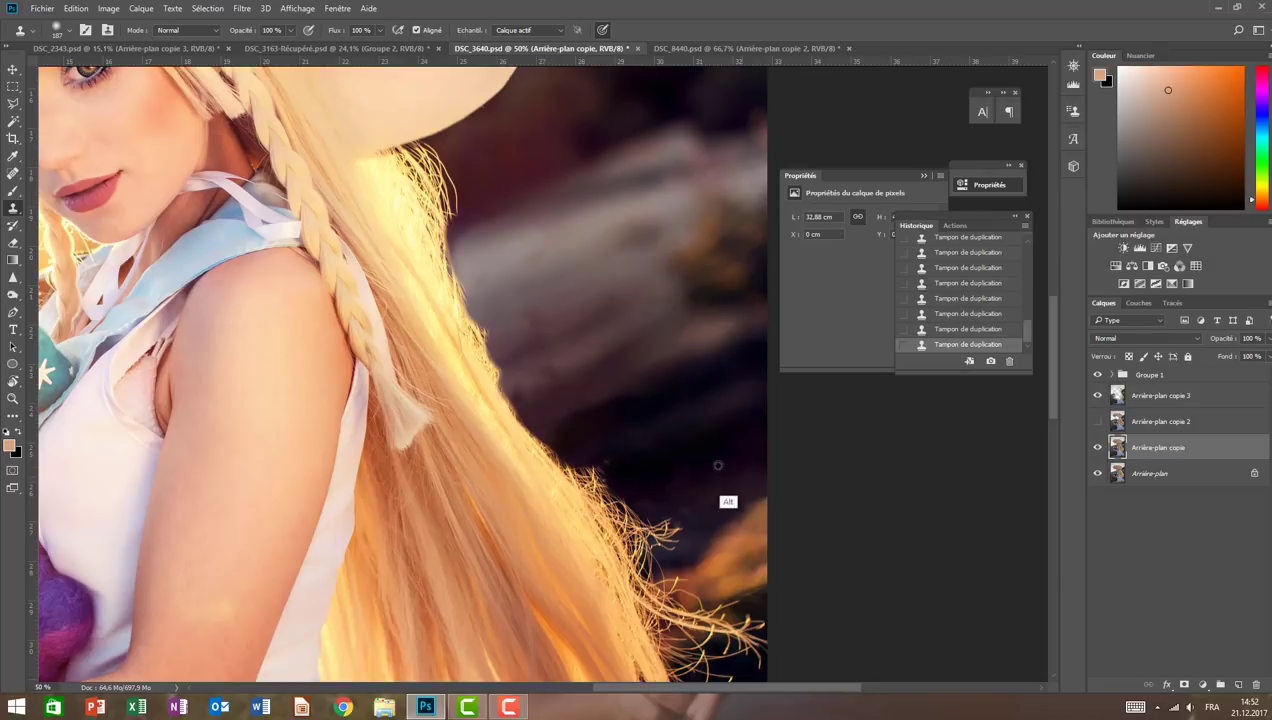
alt+click(702, 498)
mouse_move(639, 509)
mouse_down()
mouse_move(625, 520)
mouse_move(605, 471)
mouse_up()
alt+click(691, 461)
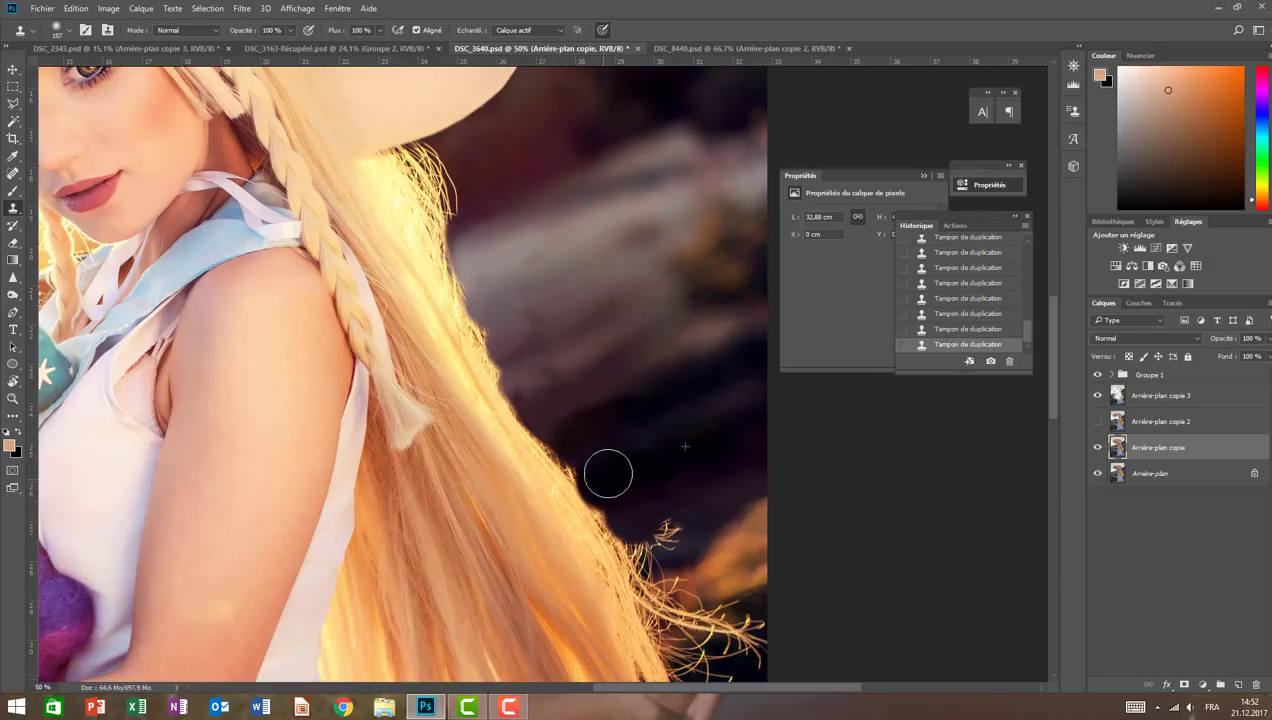
alt+click(712, 497)
drag(662, 530, 662, 528)
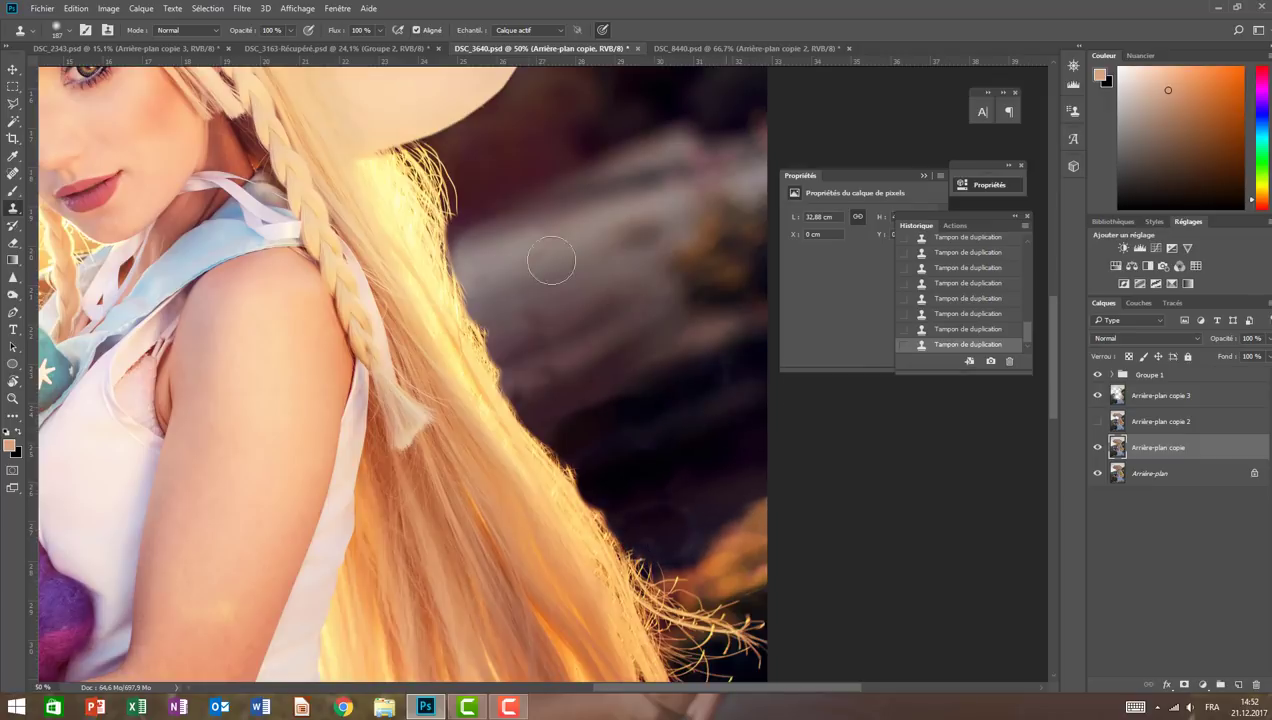
click(12, 174)
- Spot-heal leftover strands at the lower right and in the background beside the hair
drag(679, 510, 720, 560)
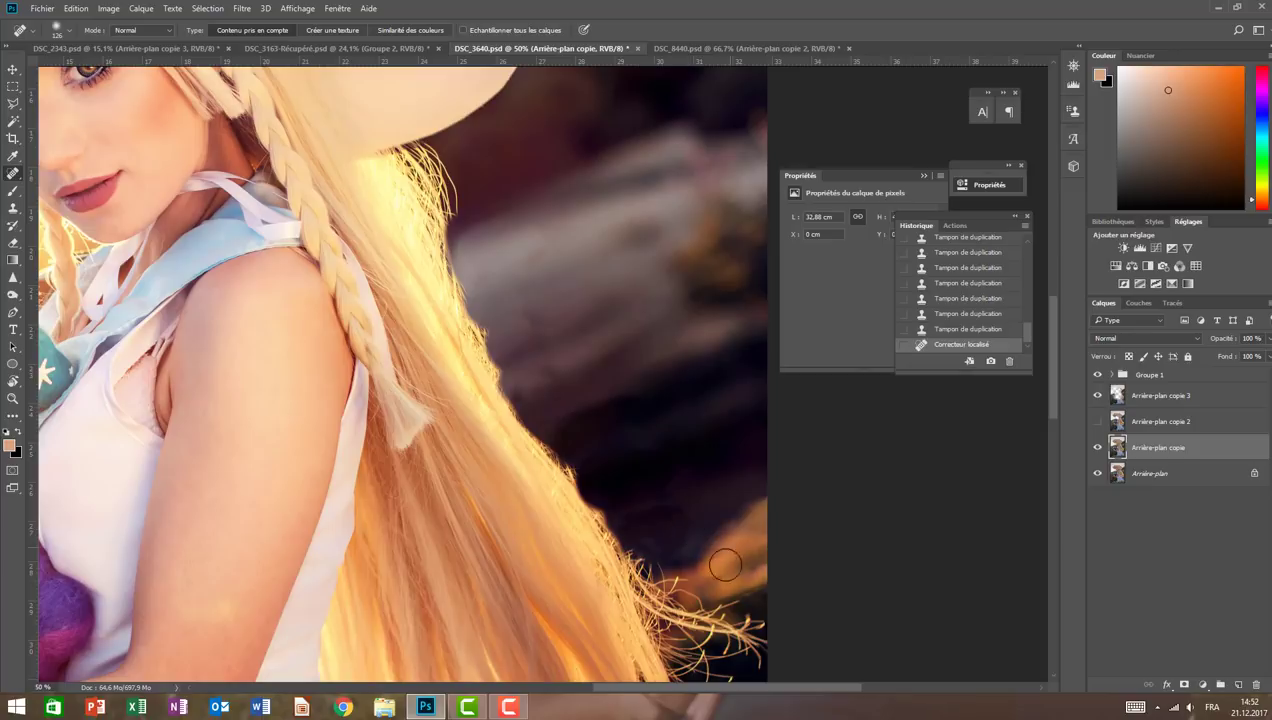
mouse_move(642, 534)
mouse_down()
mouse_move(660, 540)
mouse_move(690, 505)
mouse_up()
click(678, 502)
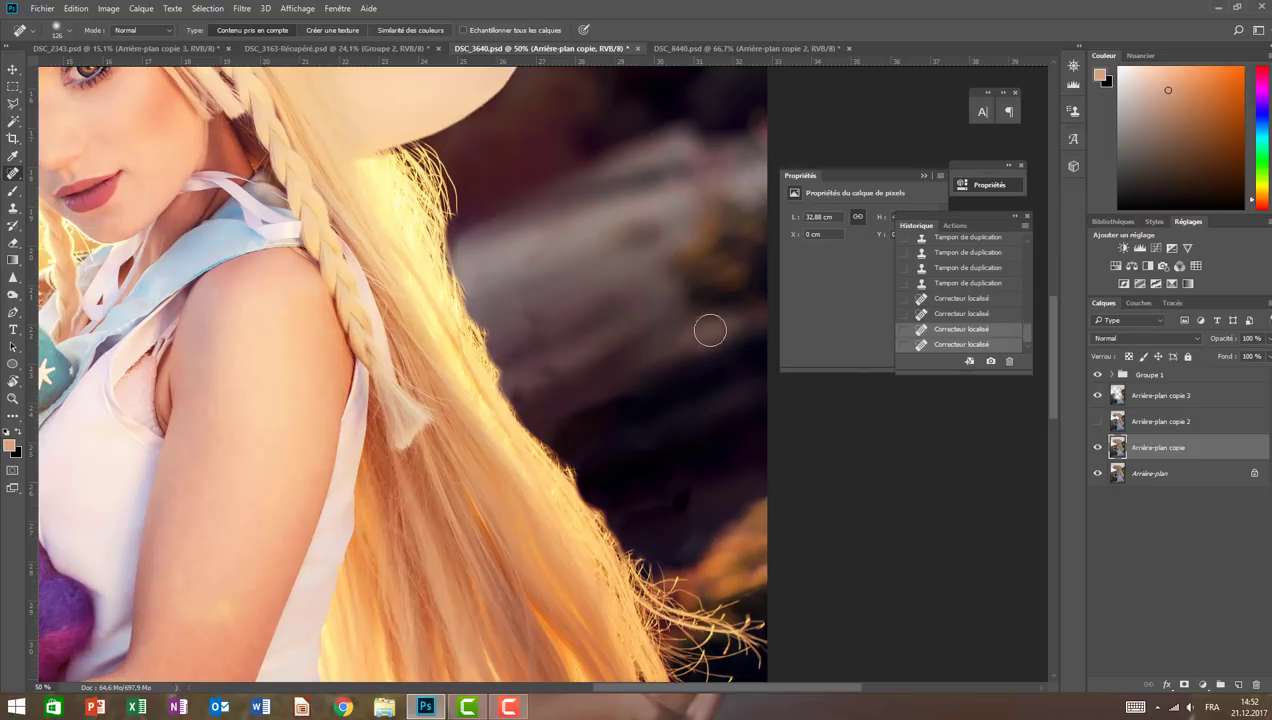
drag(545, 362, 620, 338)
drag(531, 320, 553, 320)
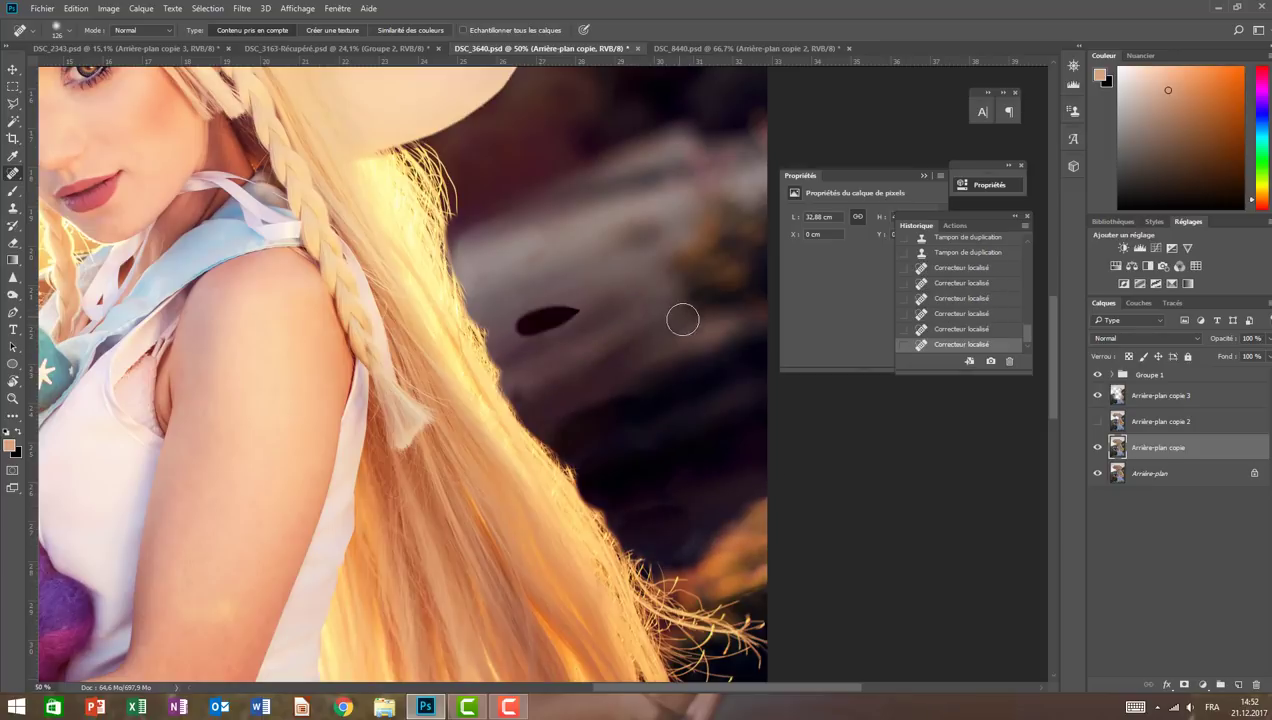
- Return to the Clone Stamp and reset its brush to 113 px at 38% opacity
key(s)
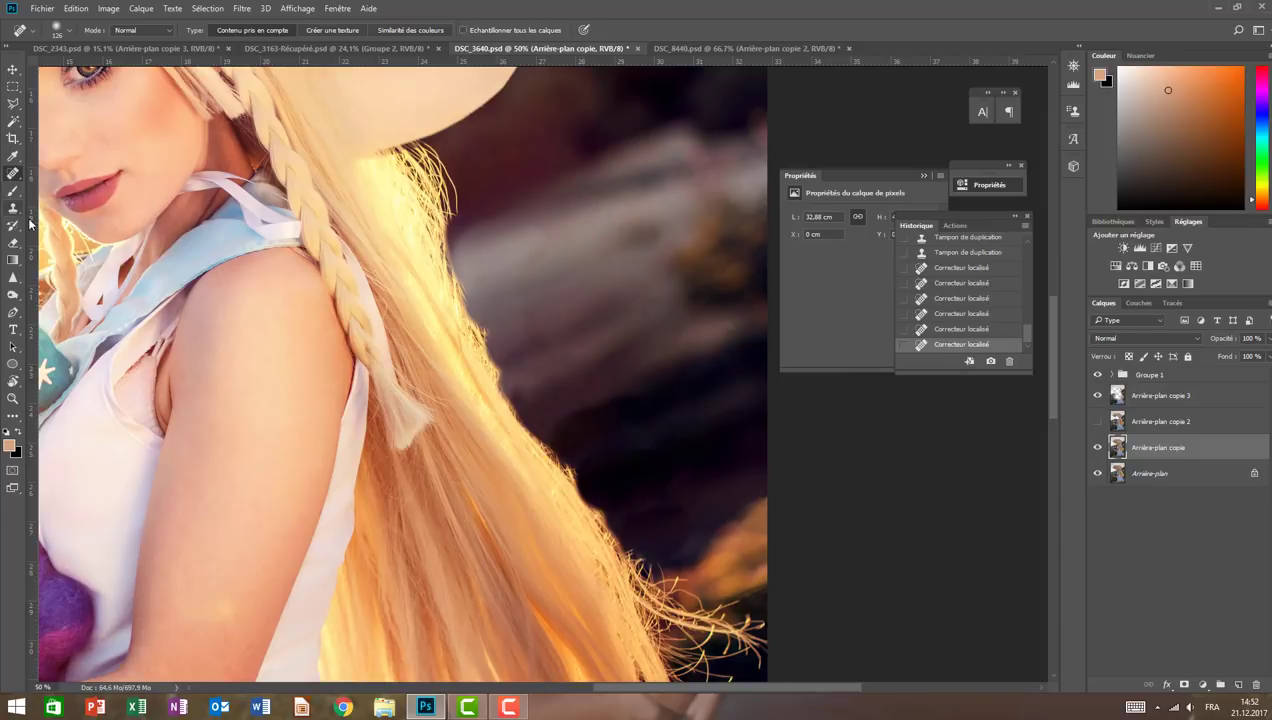
click(60, 33)
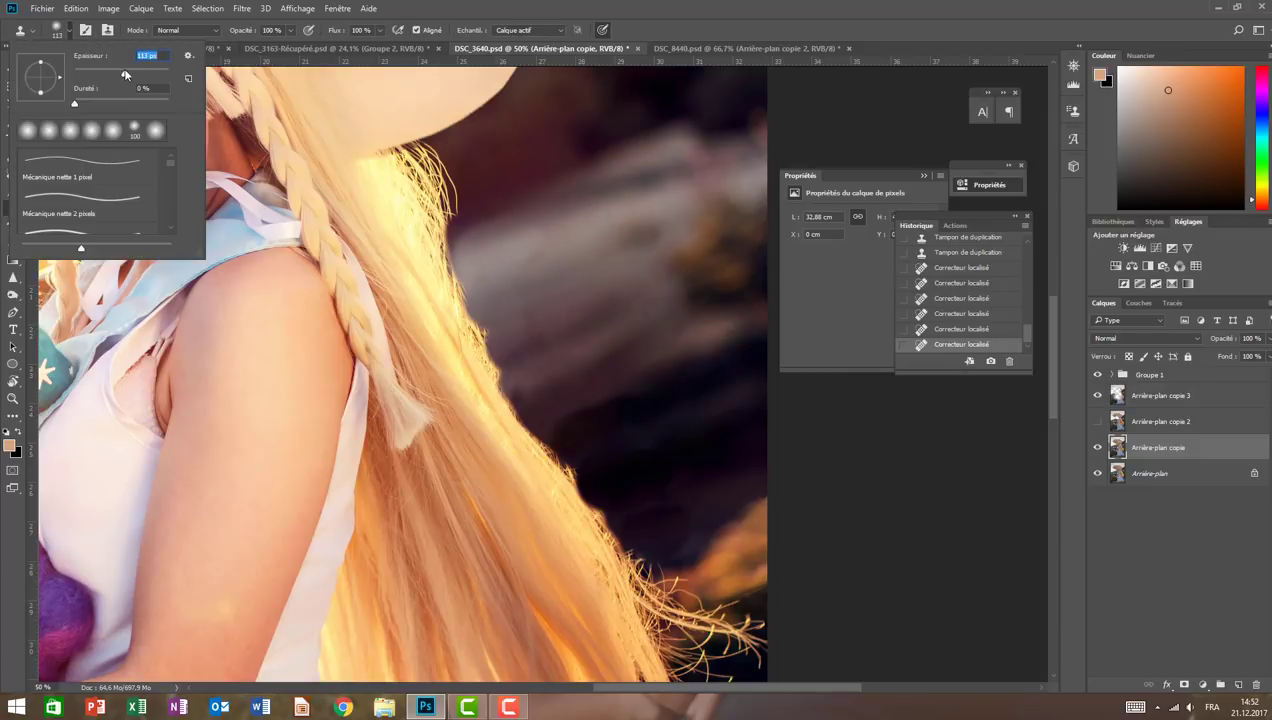
click(287, 42)
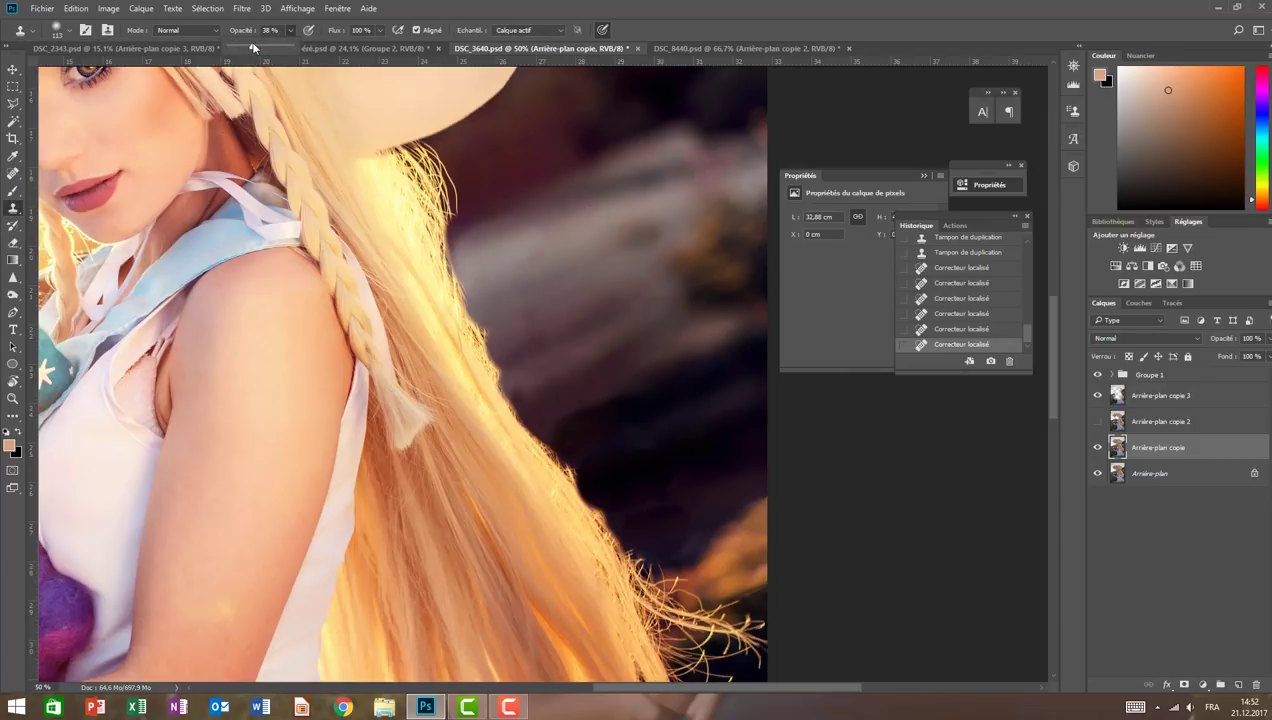
- Stamp dark background over small stray hairs and strands on the dark background
click(617, 371)
click(582, 360)
click(577, 329)
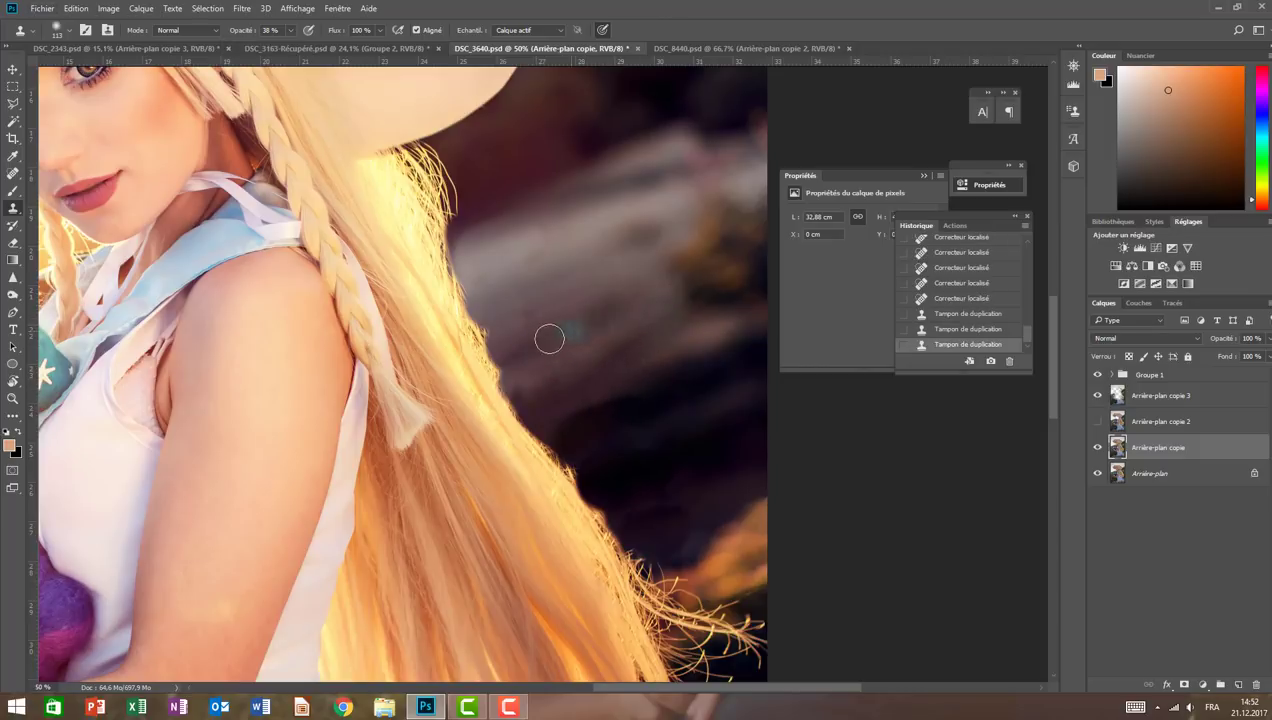
click(549, 339)
click(700, 450)
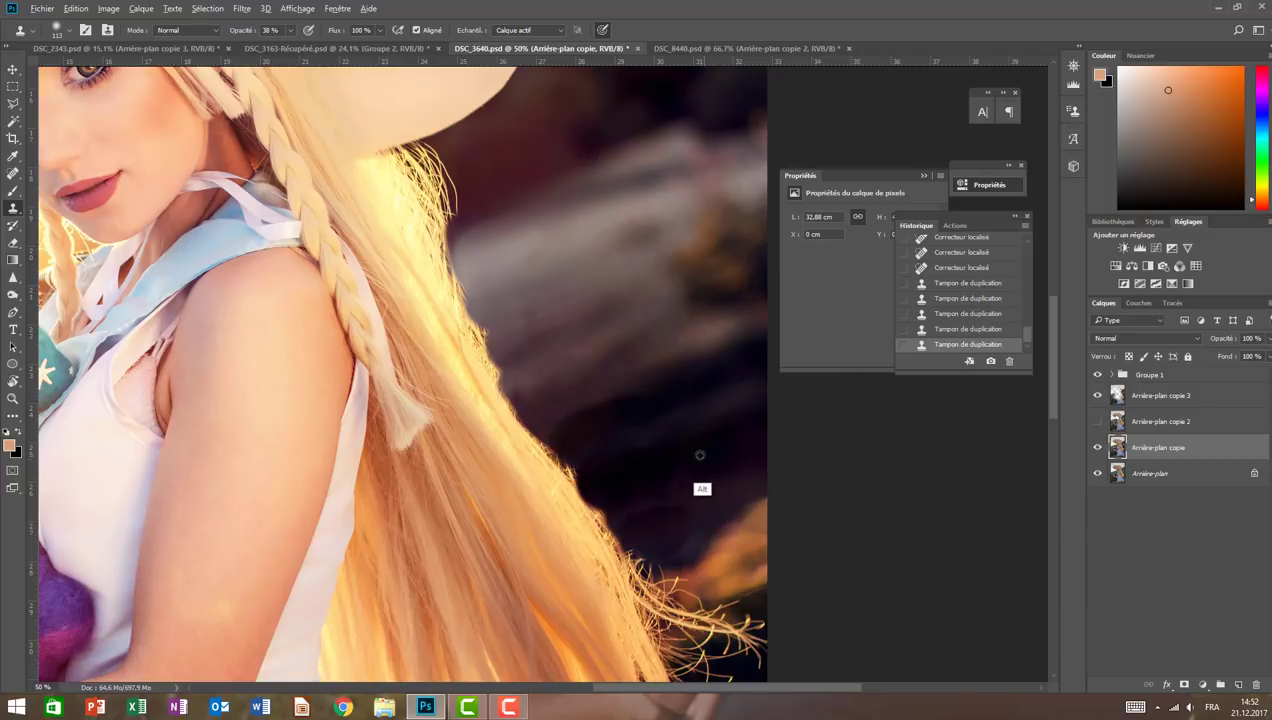
click(734, 500)
click(720, 494)
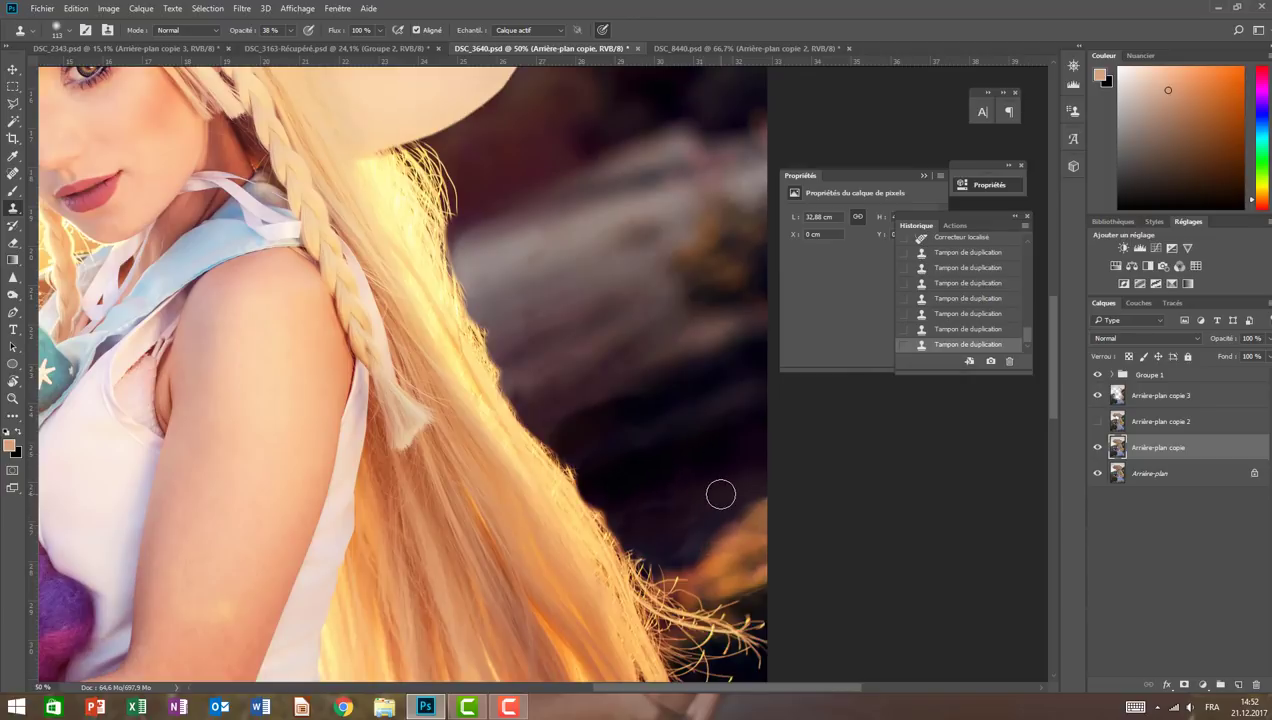
- Clone out strands near the hat brim at 100% opacity, undoing two bad strokes
click(591, 463)
key(0)
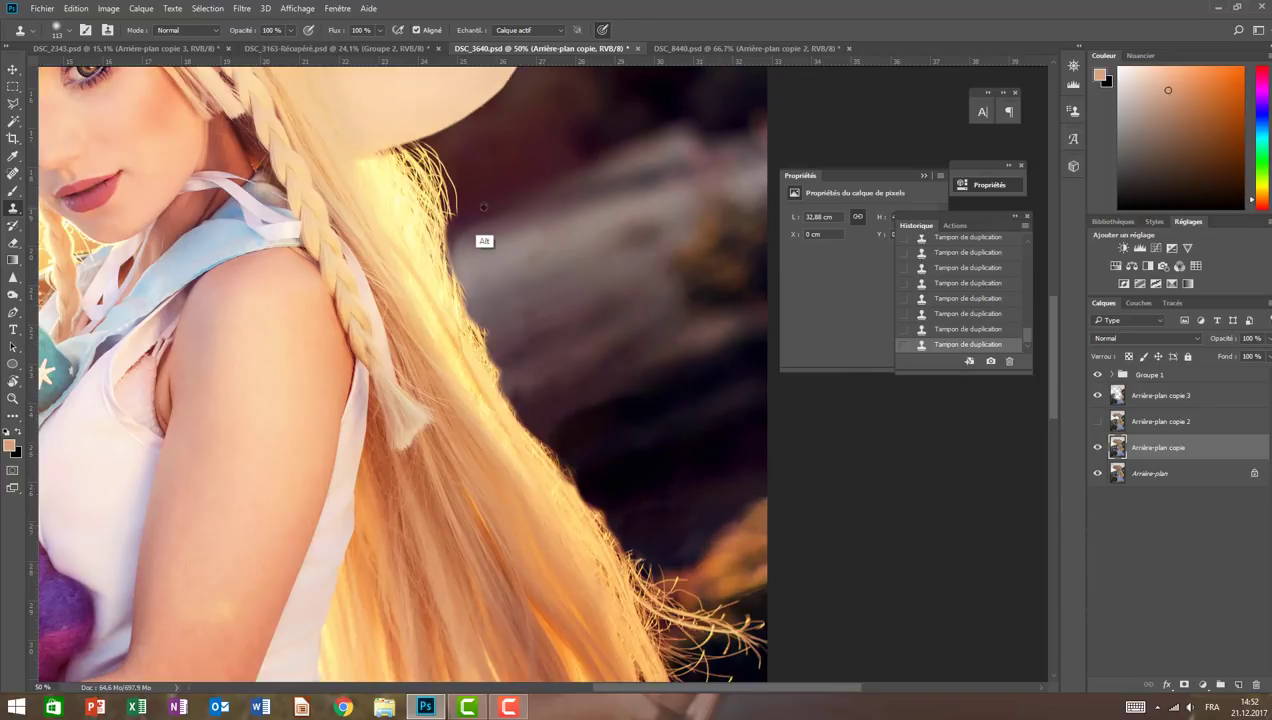
drag(484, 207, 415, 148)
drag(440, 215, 405, 150)
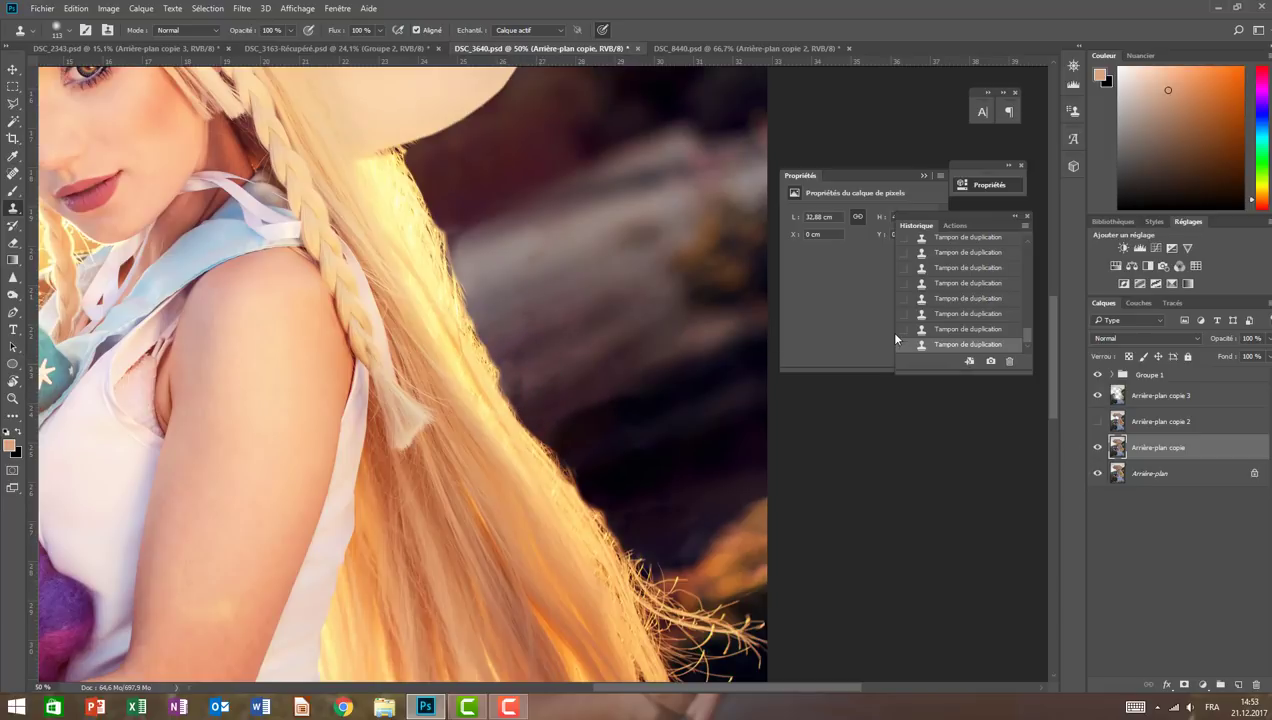
key(ctrl+z)
mouse_move(567, 333)
mouse_down()
mouse_move(511, 400)
mouse_move(520, 383)
mouse_up()
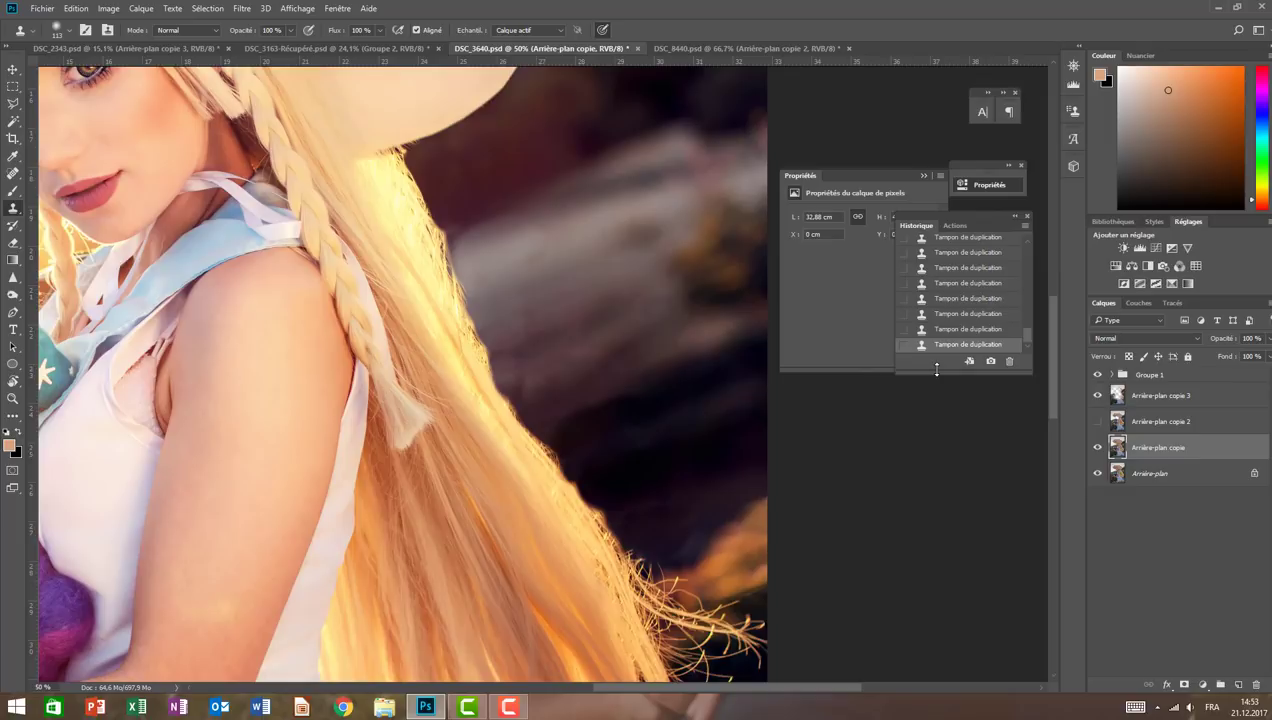
key(ctrl+z)
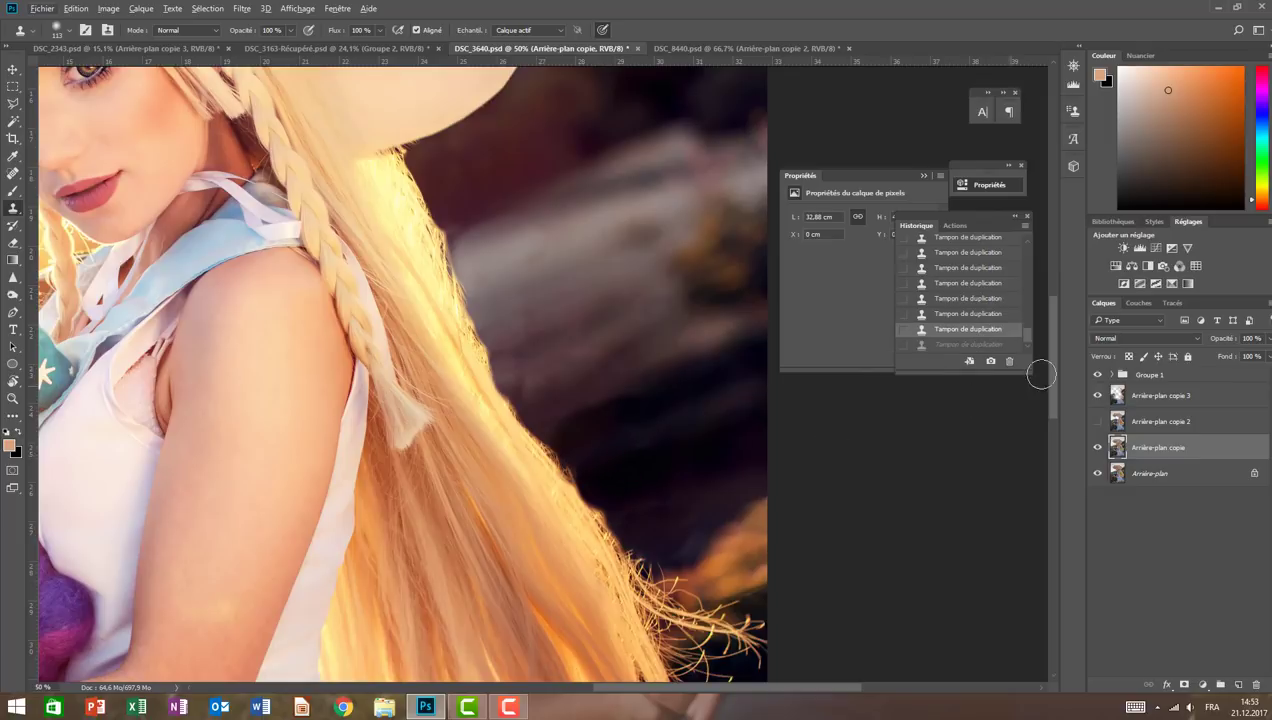
scroll(1050, 391, down, 3)
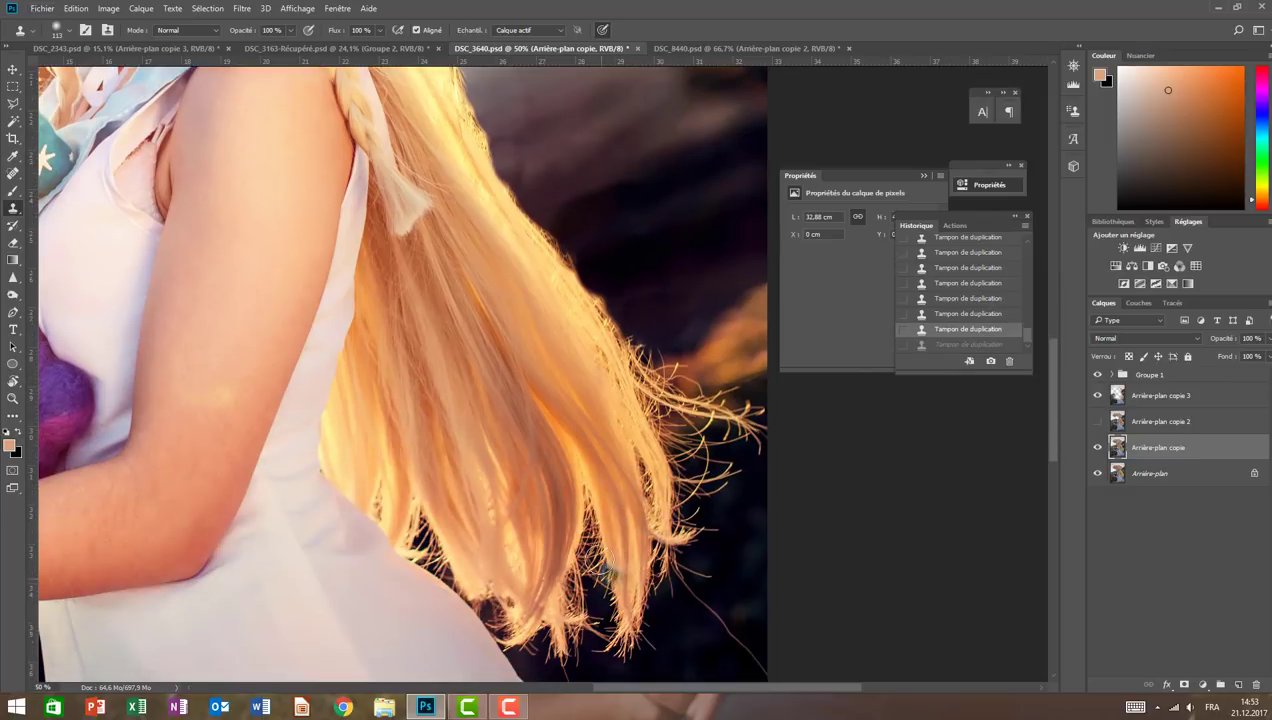
scroll(1050, 412, up, 2)
scroll(1044, 368, up, 2)
scroll(1040, 350, up, 1)
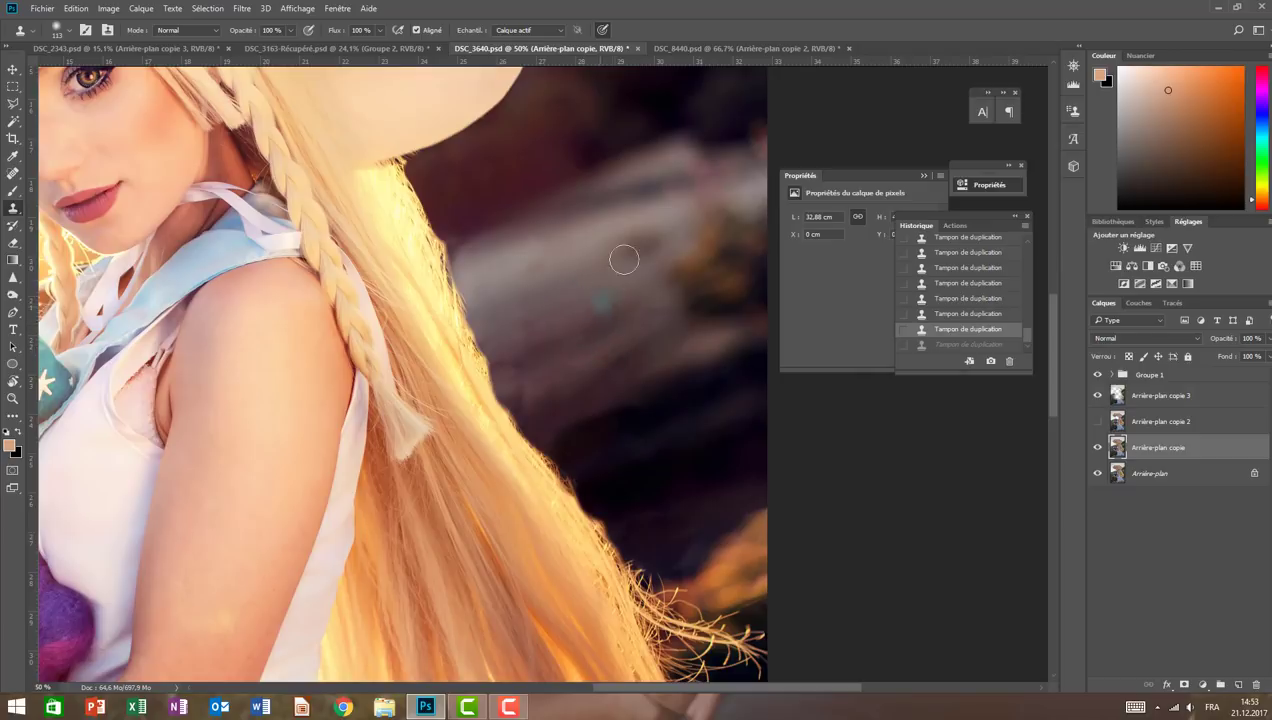
click(14, 192)
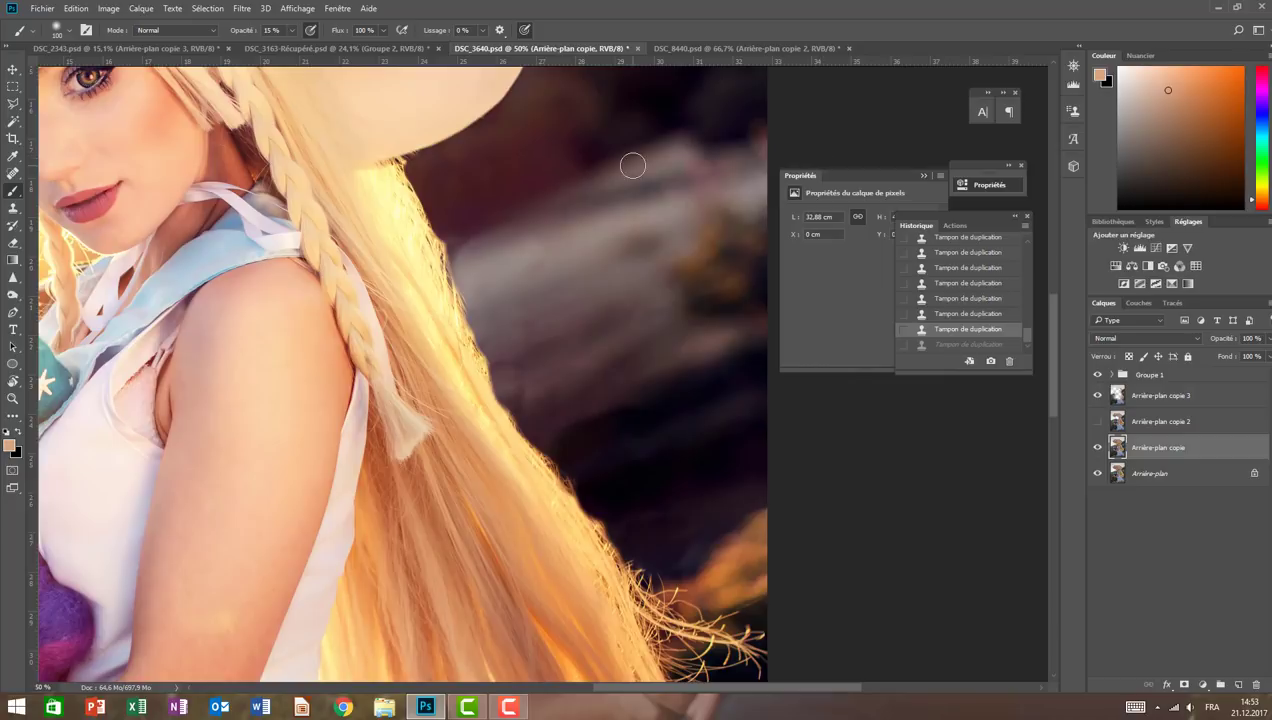
- Sample the light blond hair colour and set a small brush at 63% hardness
key(alt)
alt+click(428, 218)
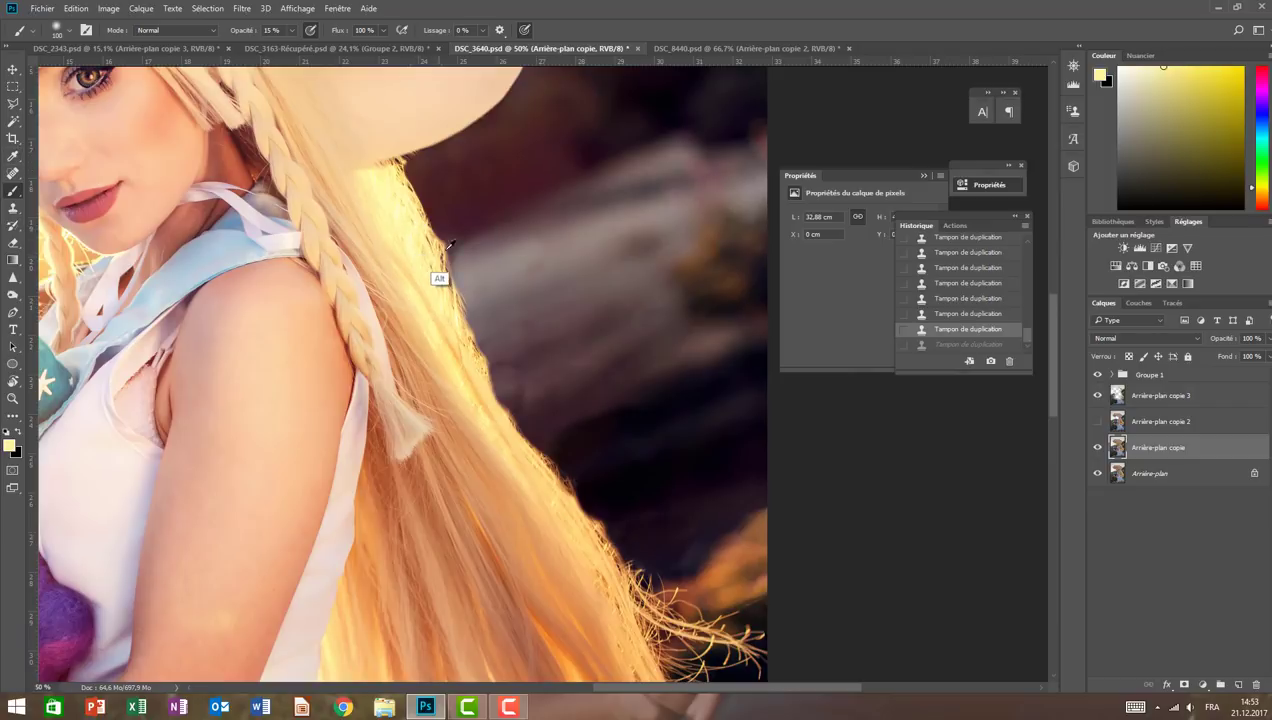
alt+click(477, 282)
click(65, 32)
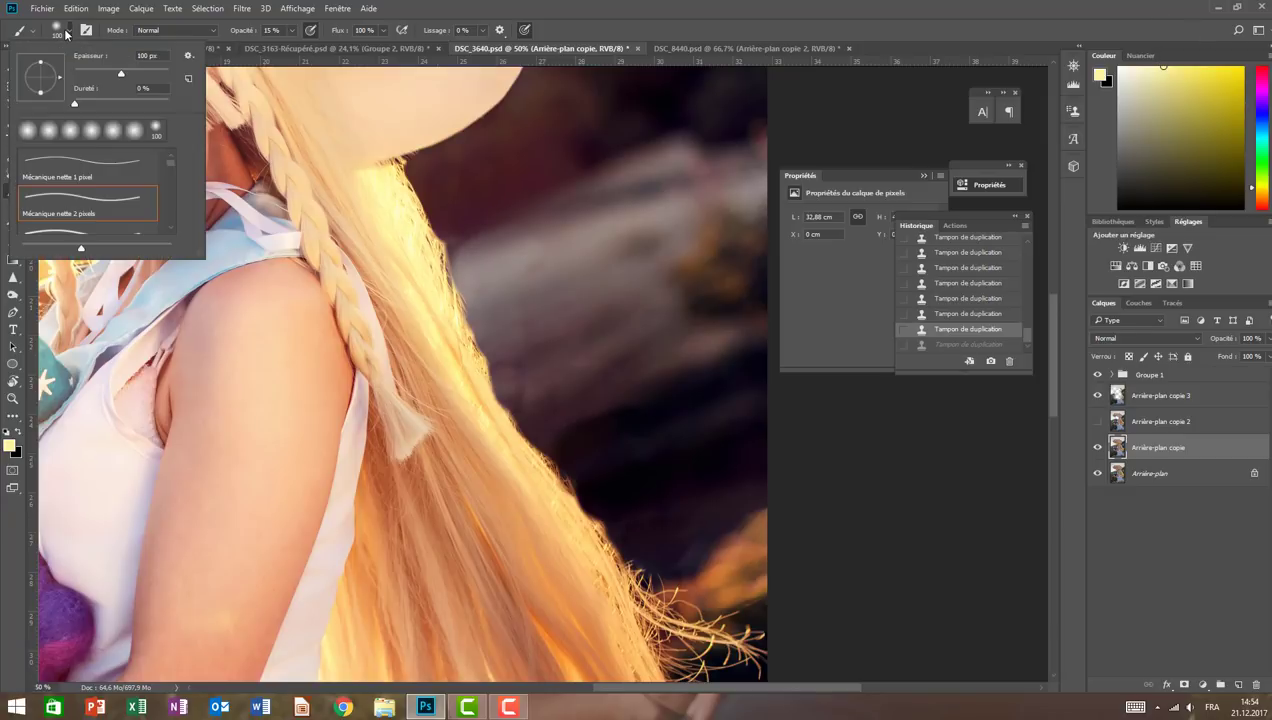
drag(74, 103, 134, 105)
drag(121, 73, 77, 76)
- Paint trial strand strokes on the hair edge, then revert them in History
key(Return)
drag(452, 252, 464, 312)
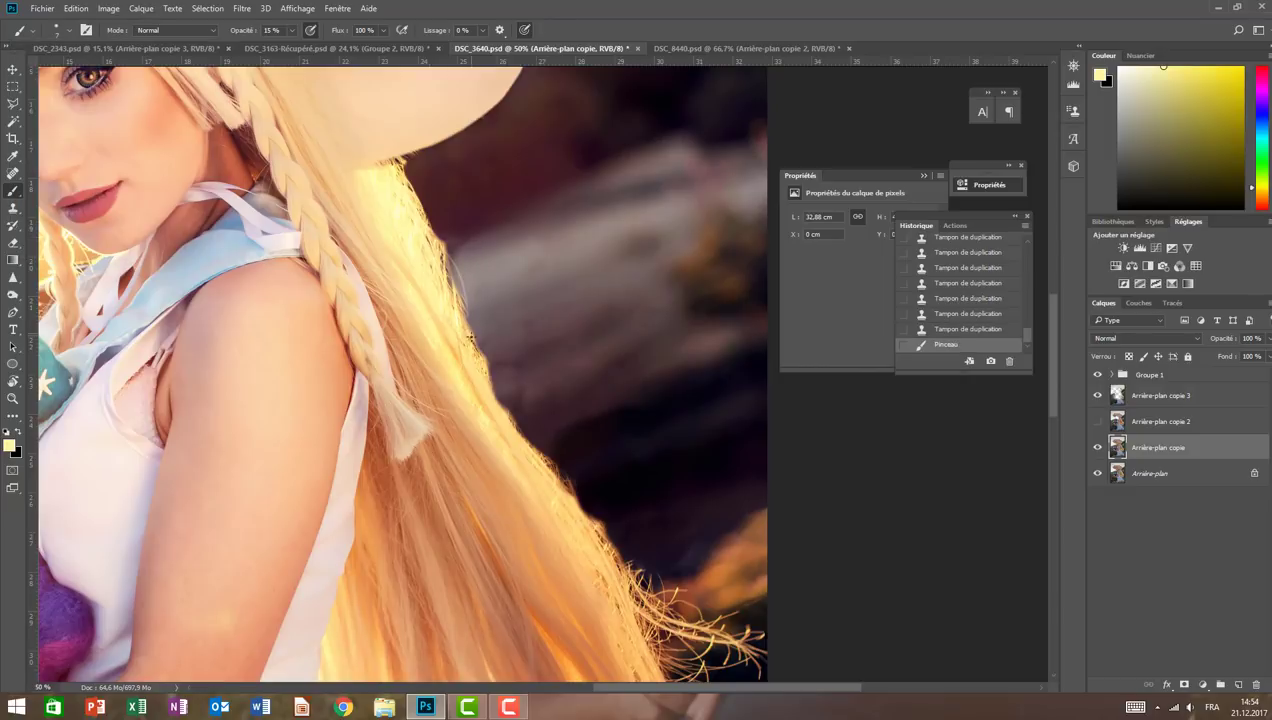
key(ctrl+z)
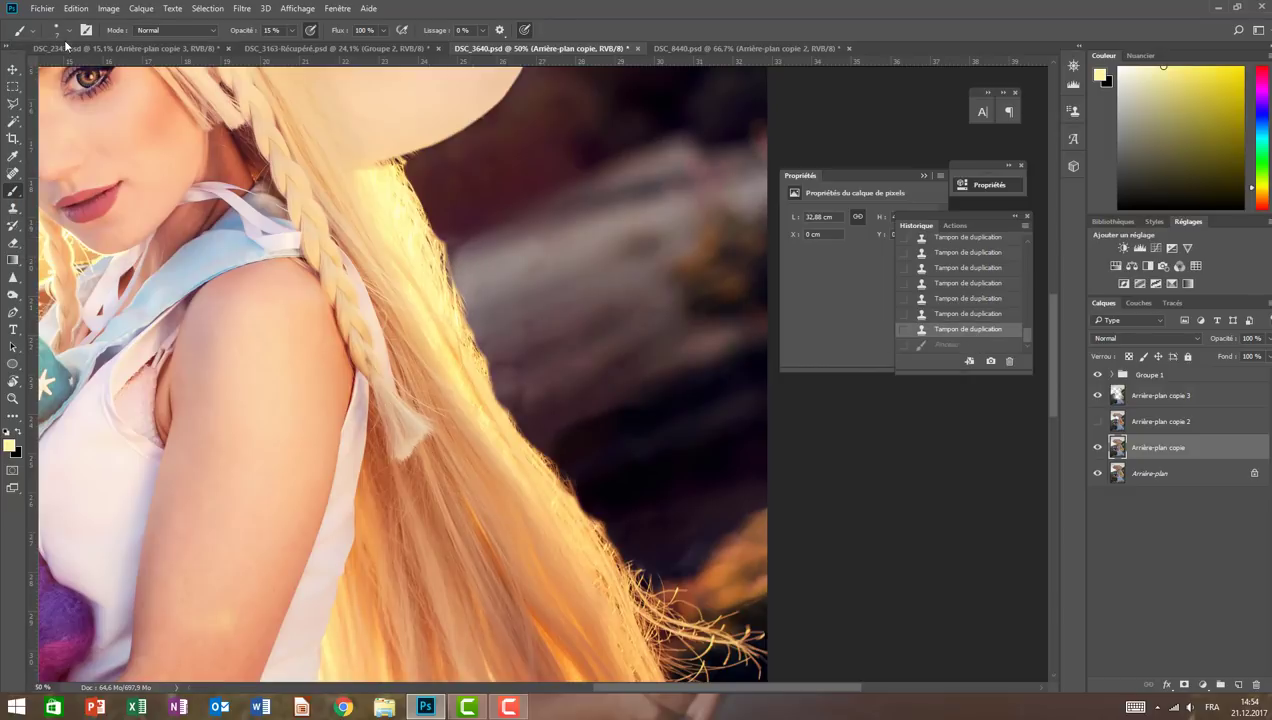
click(66, 32)
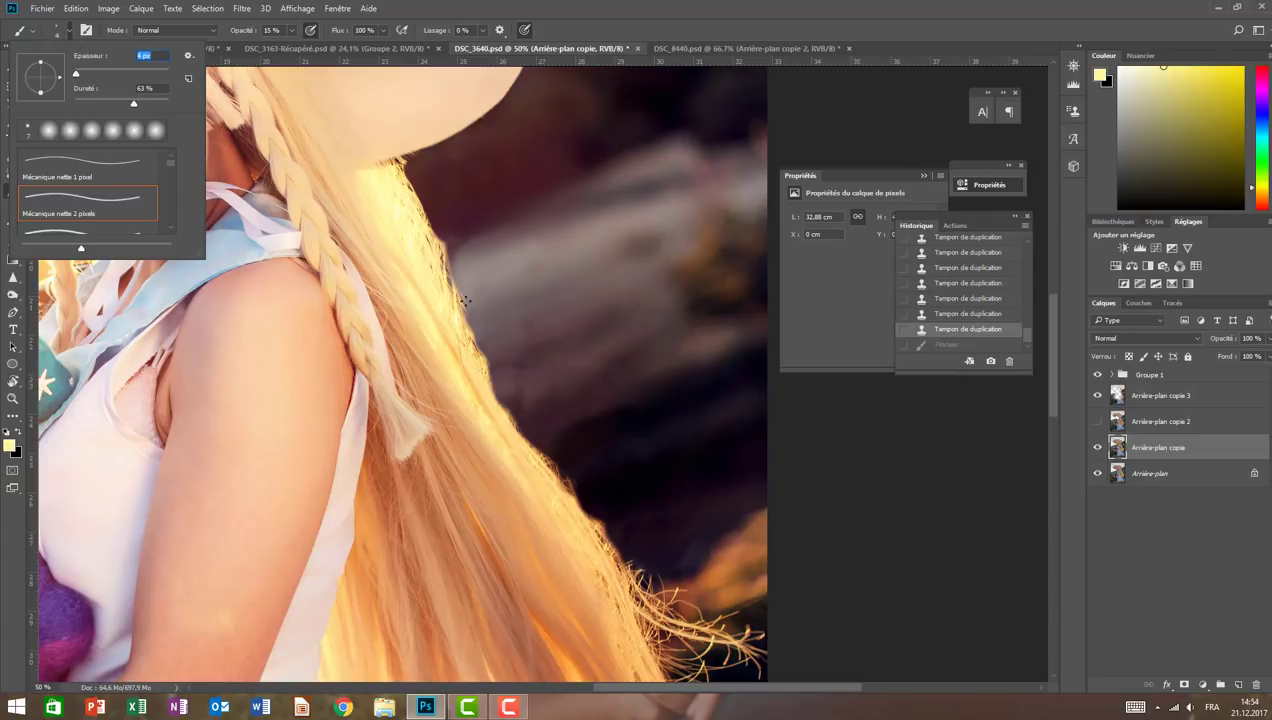
key(Return)
mouse_move(465, 300)
mouse_down()
mouse_move(484, 377)
mouse_move(447, 299)
mouse_move(494, 400)
mouse_up()
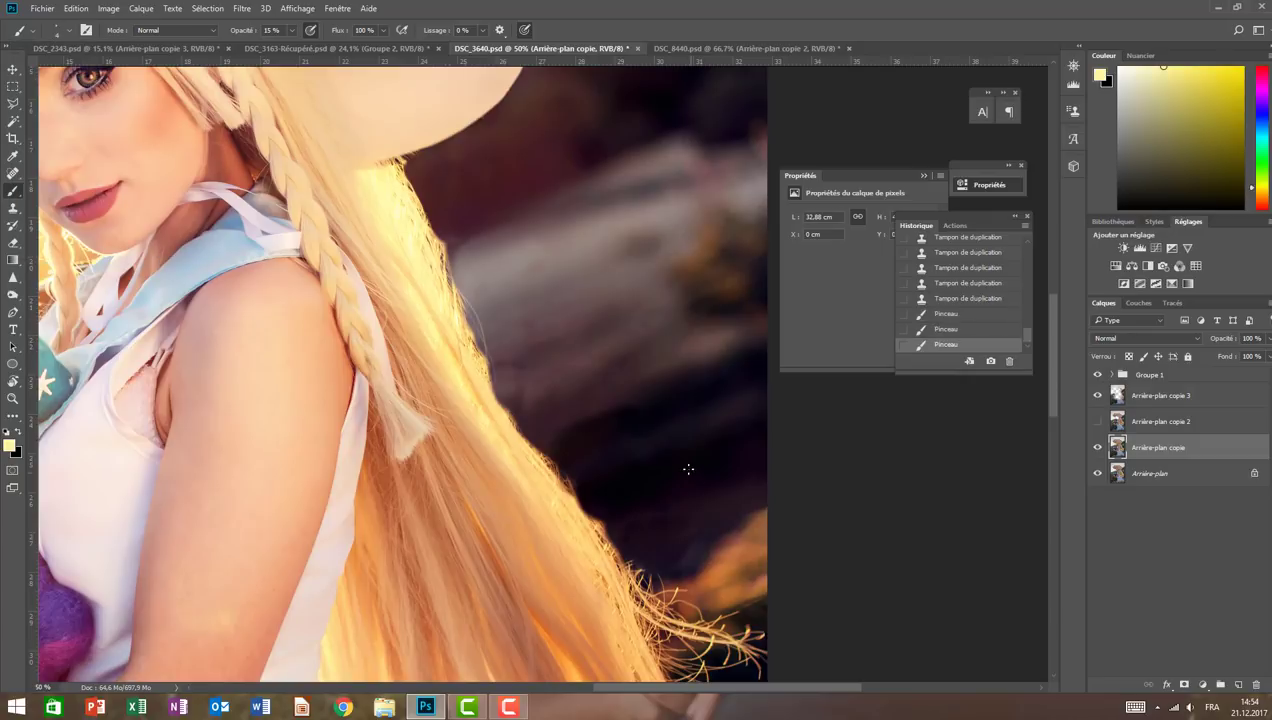
click(68, 32)
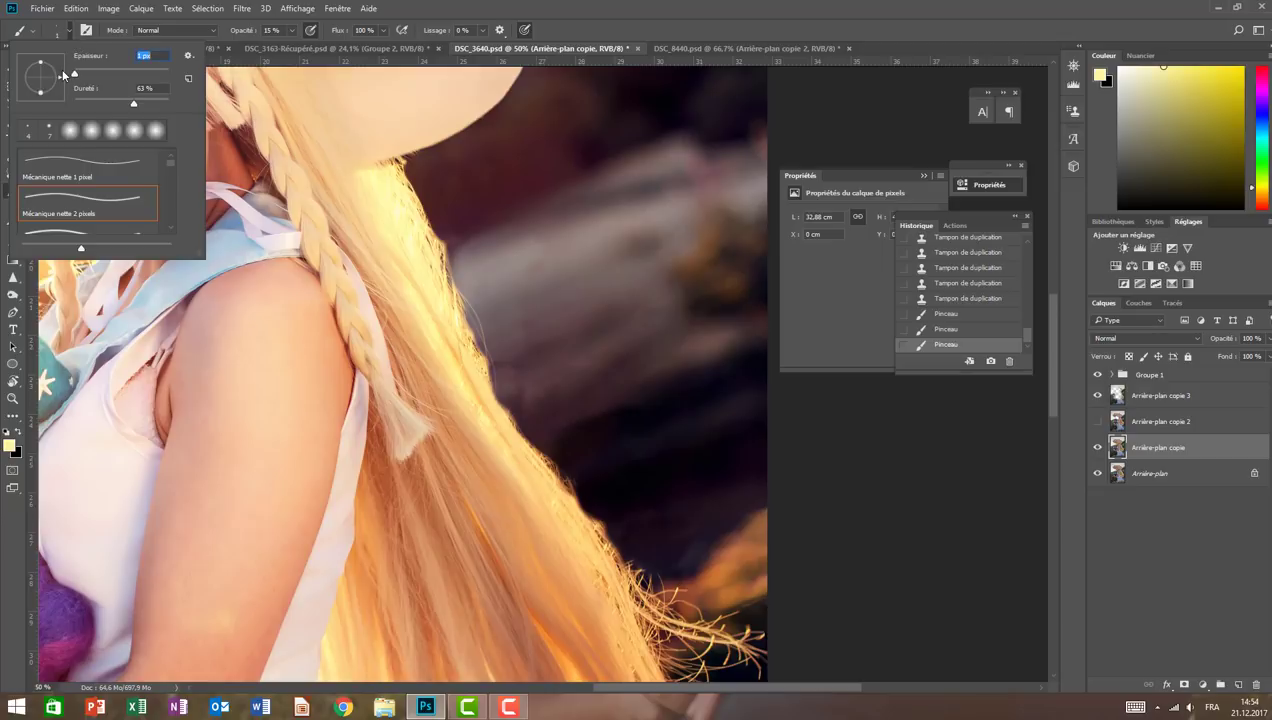
key(Return)
drag(531, 473, 552, 492)
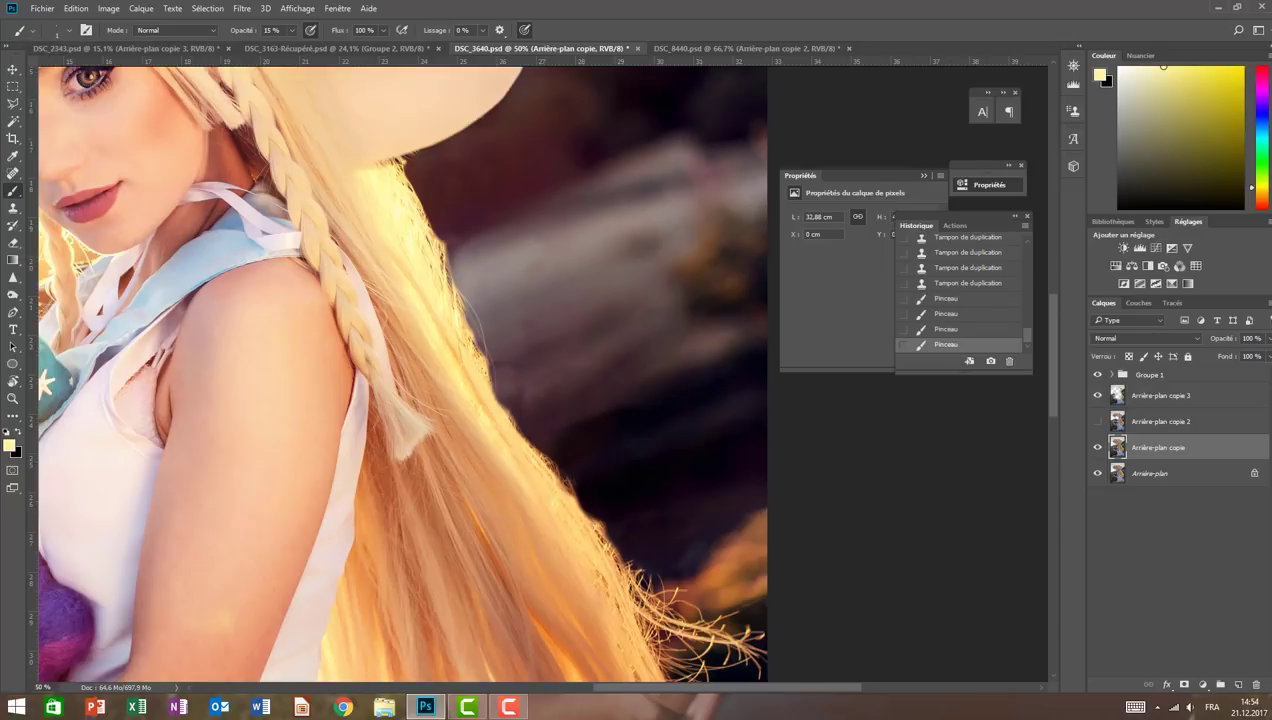
click(956, 287)
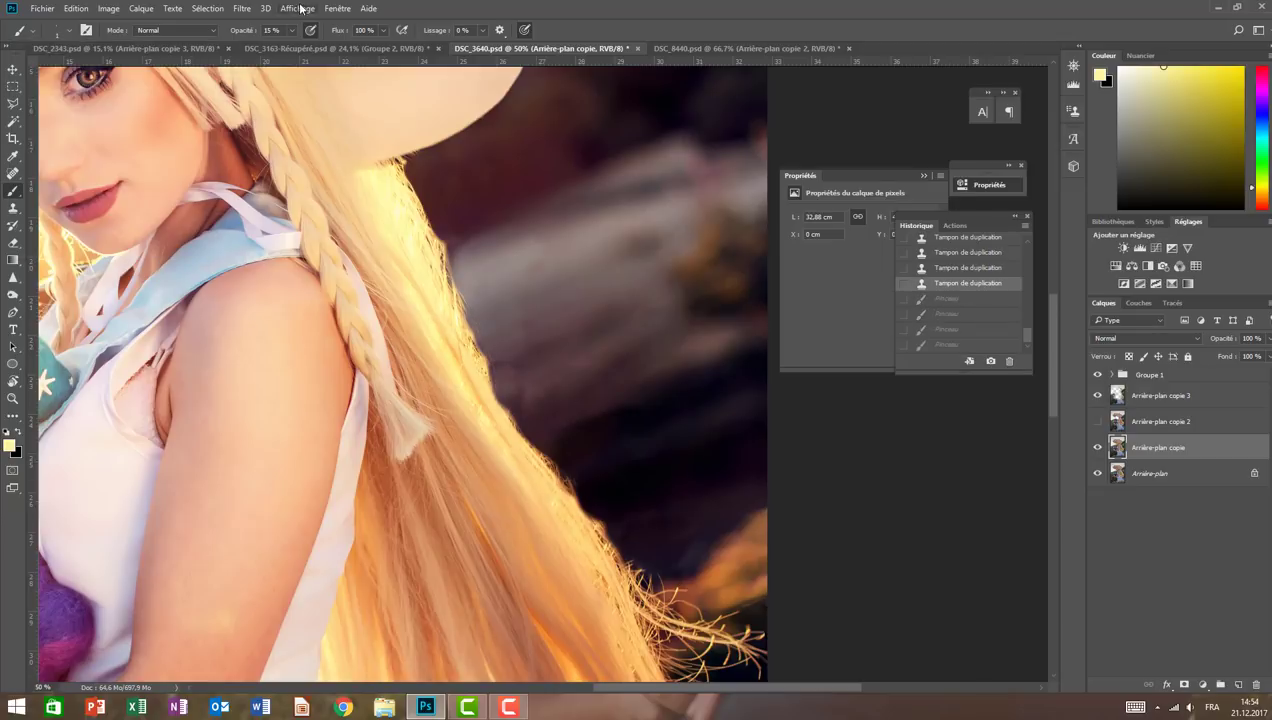
- Raise brush opacity to 29% and paint two fine blond strands along the hair edge
drag(291, 30, 300, 44)
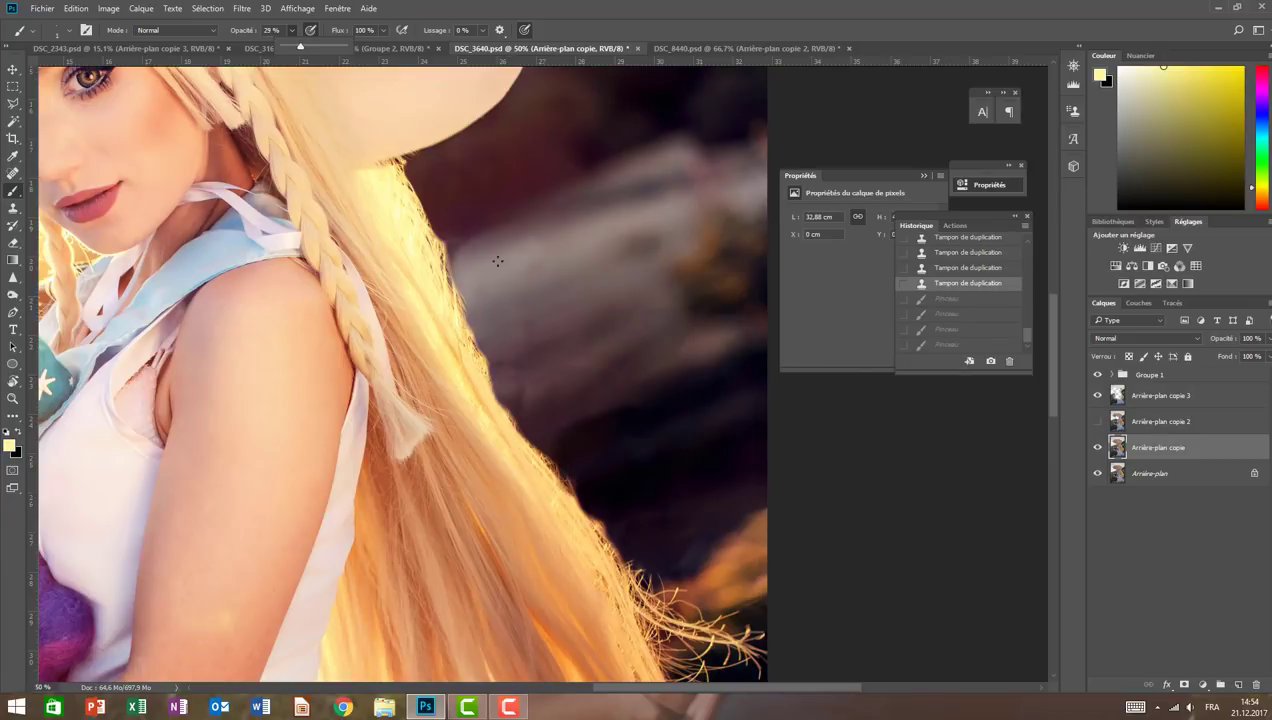
drag(443, 258, 501, 373)
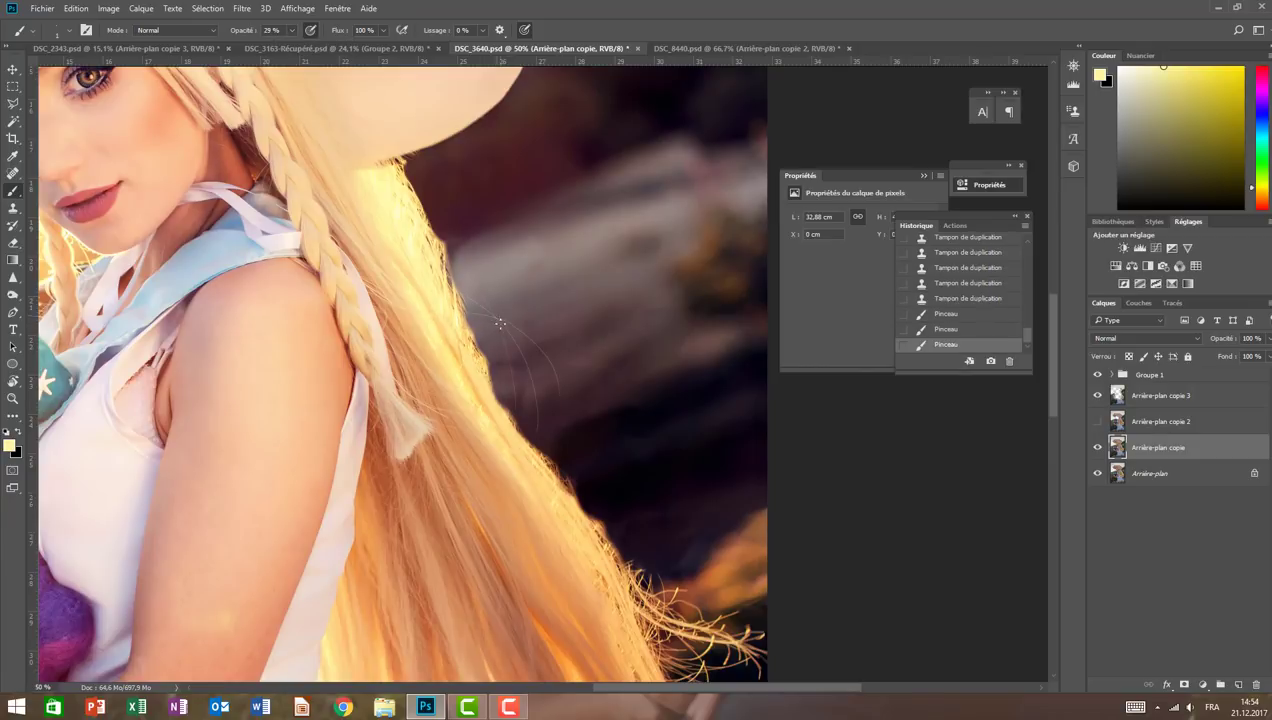
drag(494, 317, 501, 324)
click(9, 399)
- Zoom in to inspect the hair, then revert History to the last Tampon de duplication state
click(397, 30)
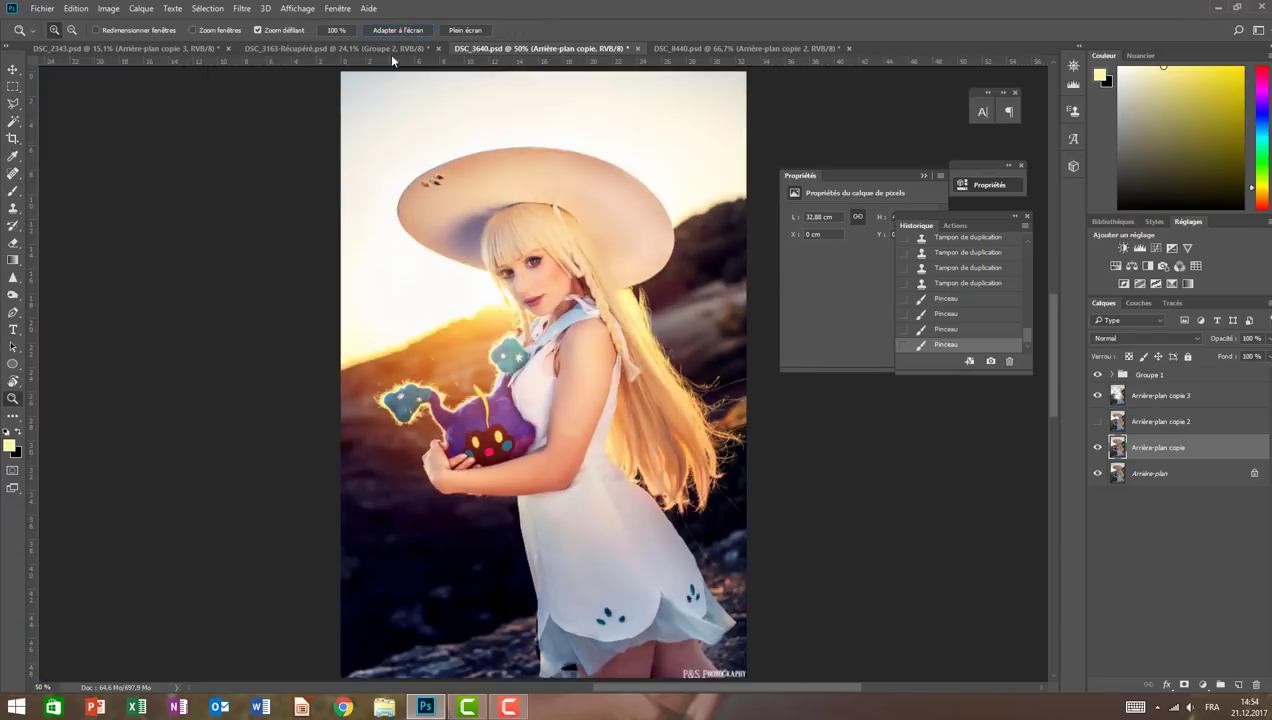
drag(668, 335, 634, 379)
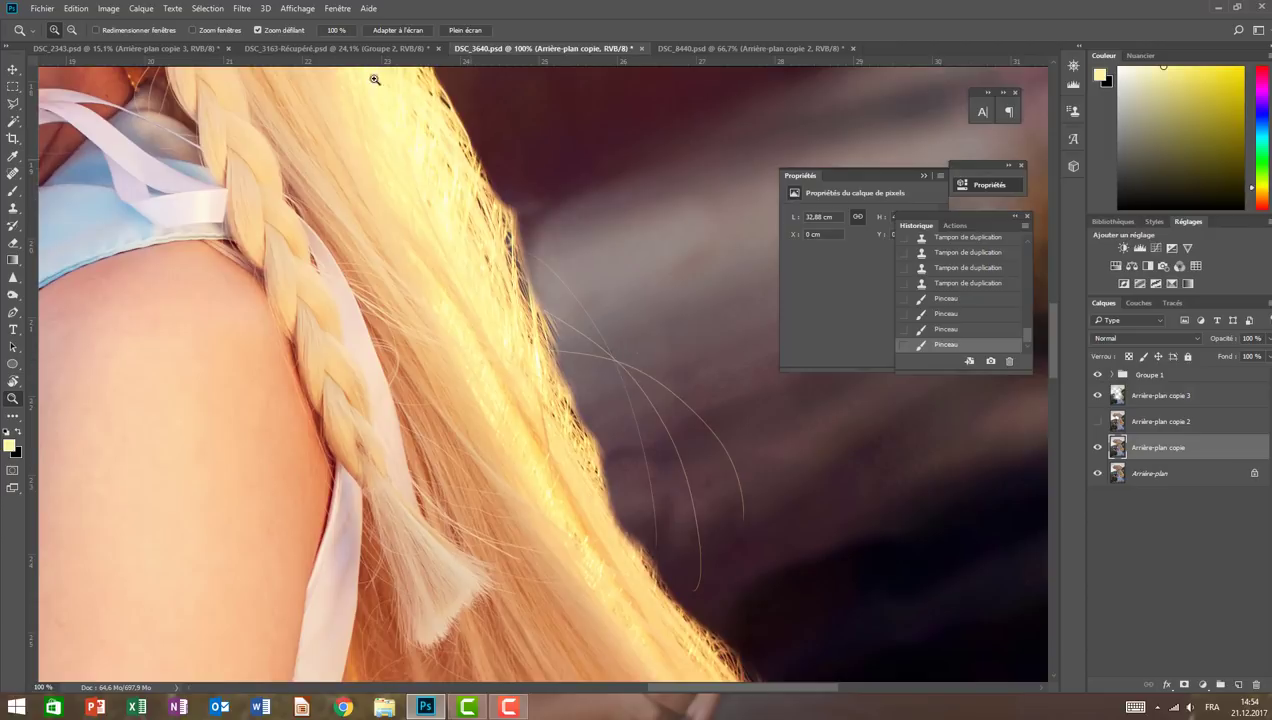
click(390, 31)
drag(690, 344, 829, 370)
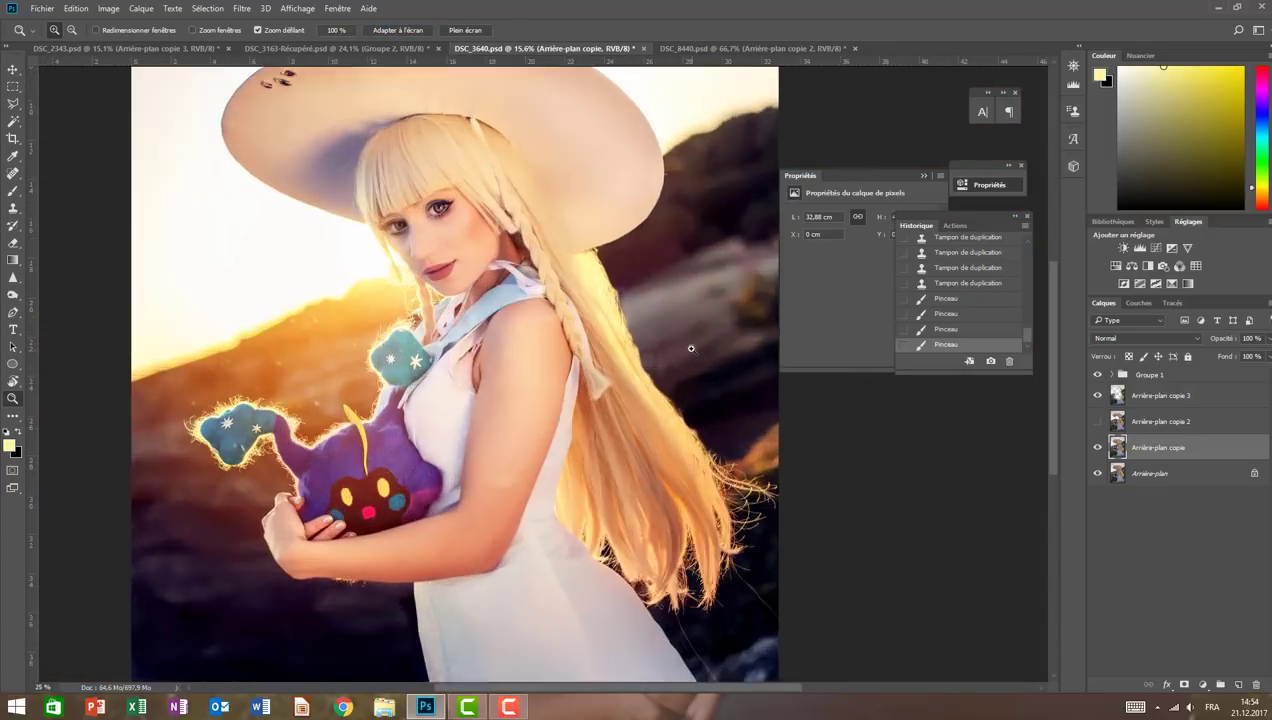
click(955, 288)
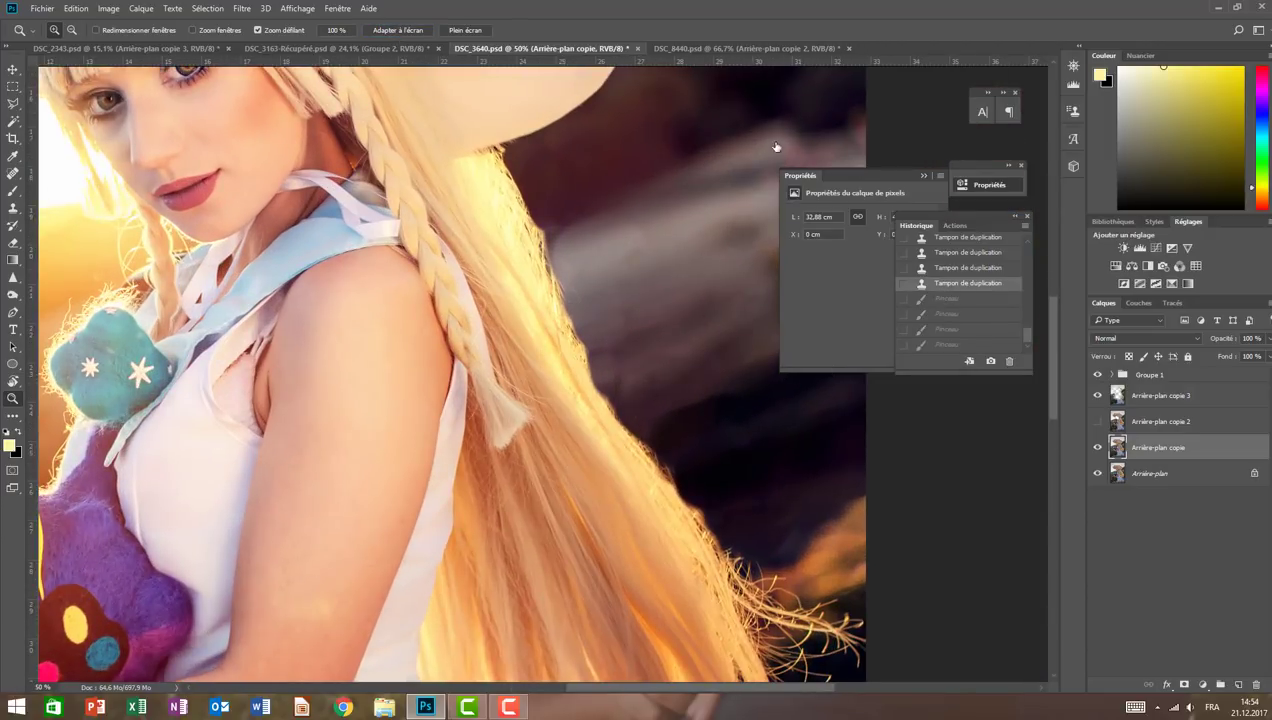
- Brush bright fine strands down the right edge of the long blond hair
click(13, 191)
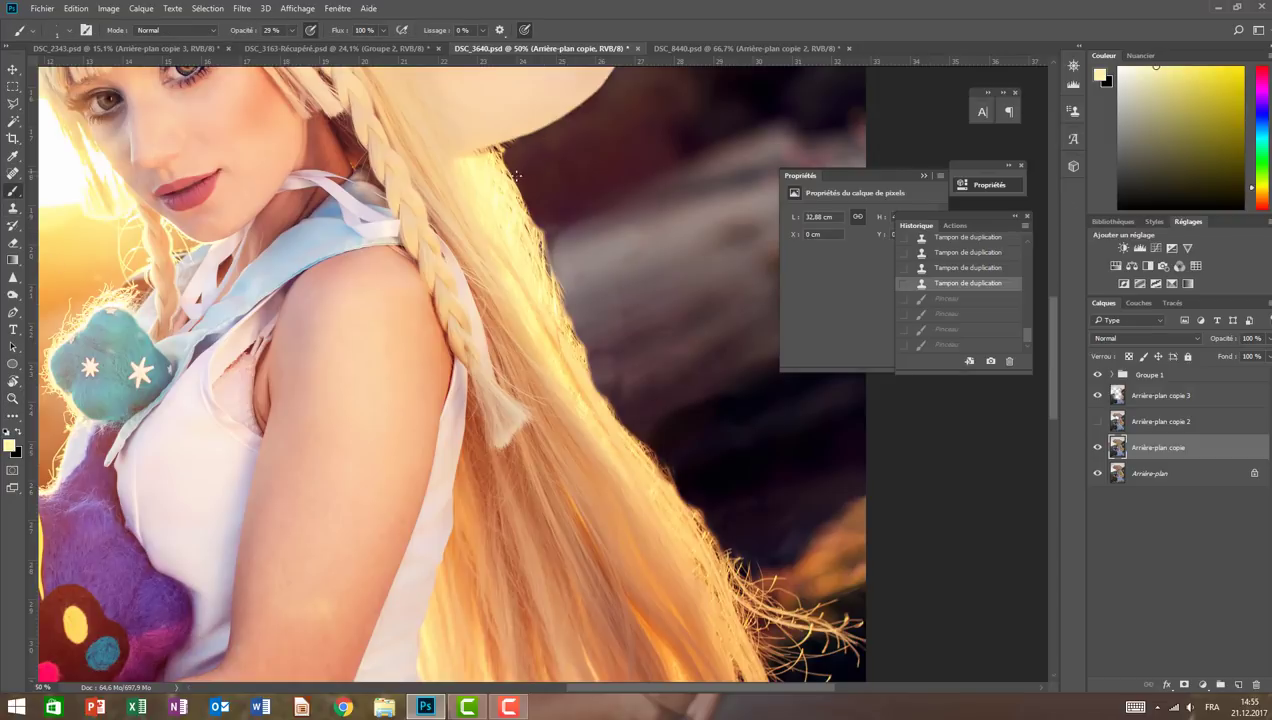
drag(490, 140, 540, 250)
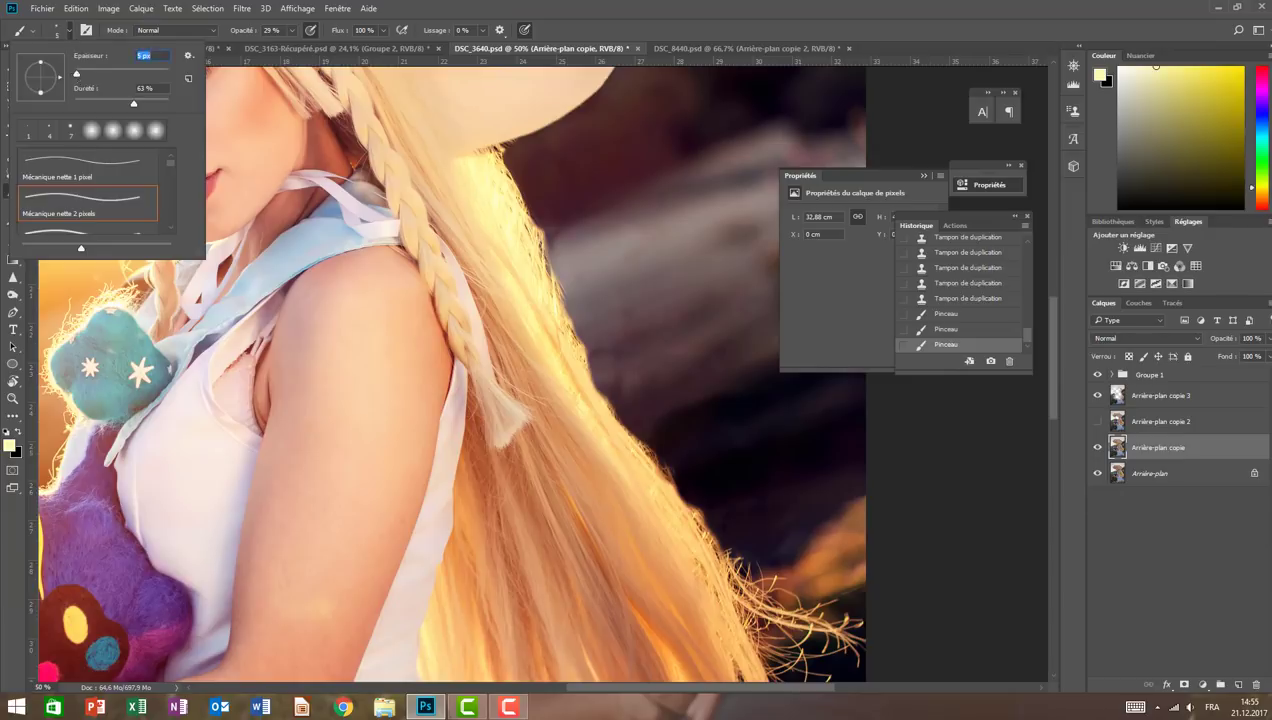
drag(506, 190, 573, 337)
drag(508, 158, 575, 354)
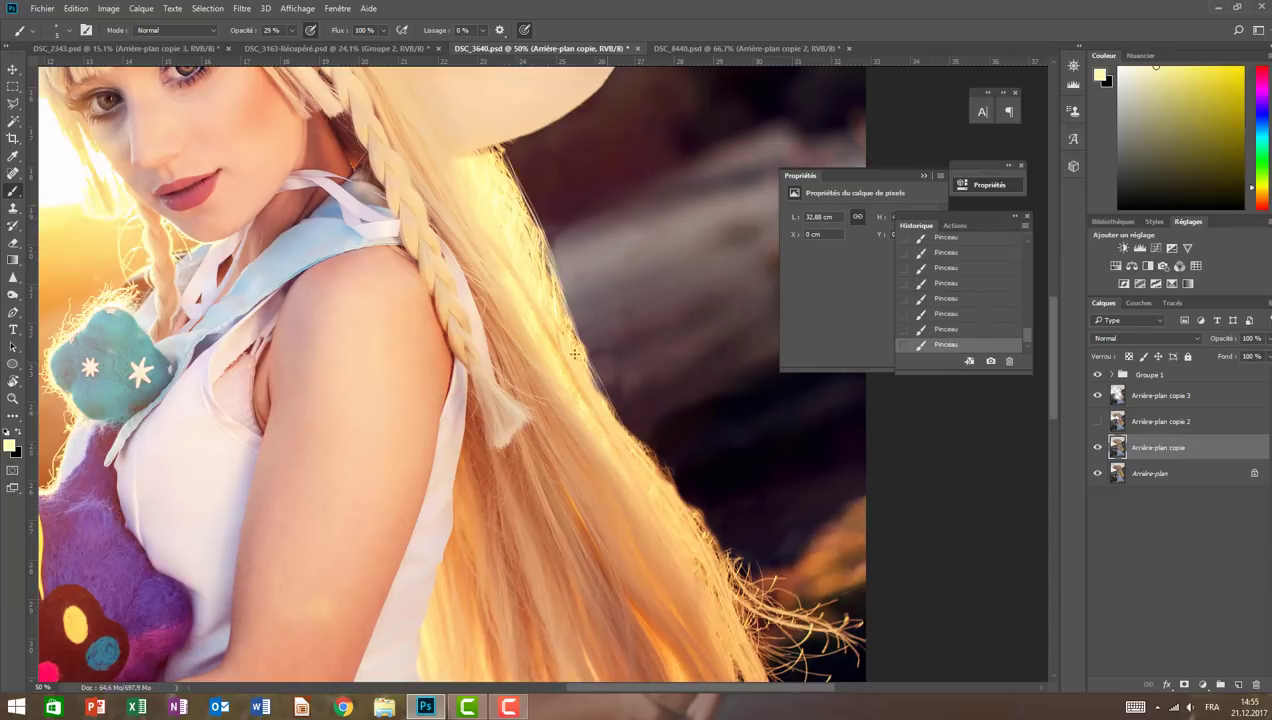
drag(495, 150, 530, 220)
drag(590, 360, 645, 440)
drag(605, 395, 685, 505)
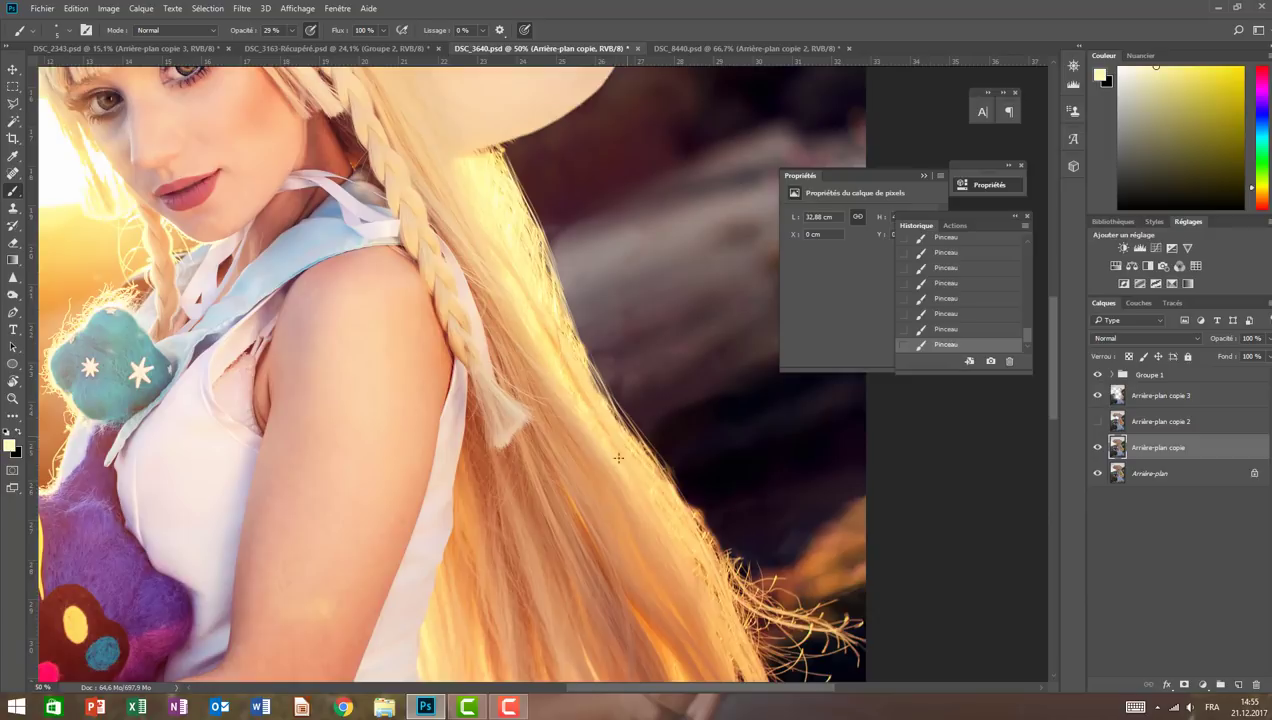
- Paint a long thin strand, undo it, and add shorter bright strands along the edge
drag(510, 145, 750, 558)
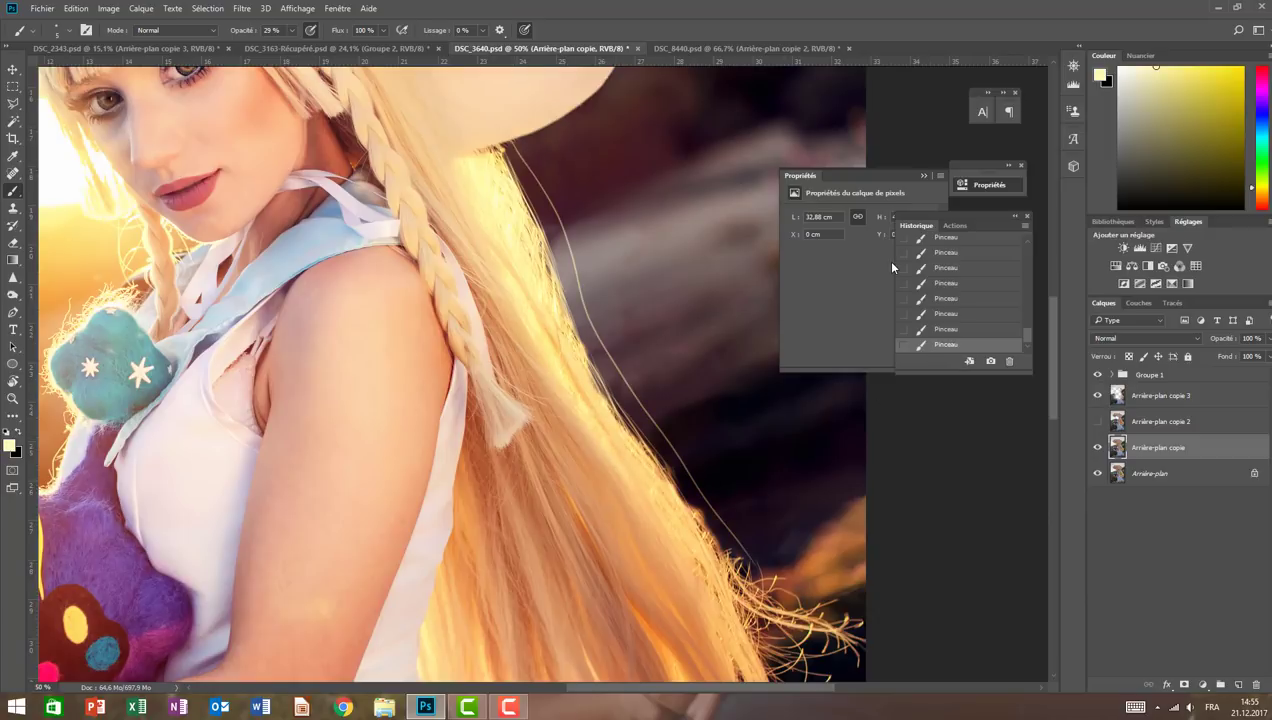
key(ctrl+z)
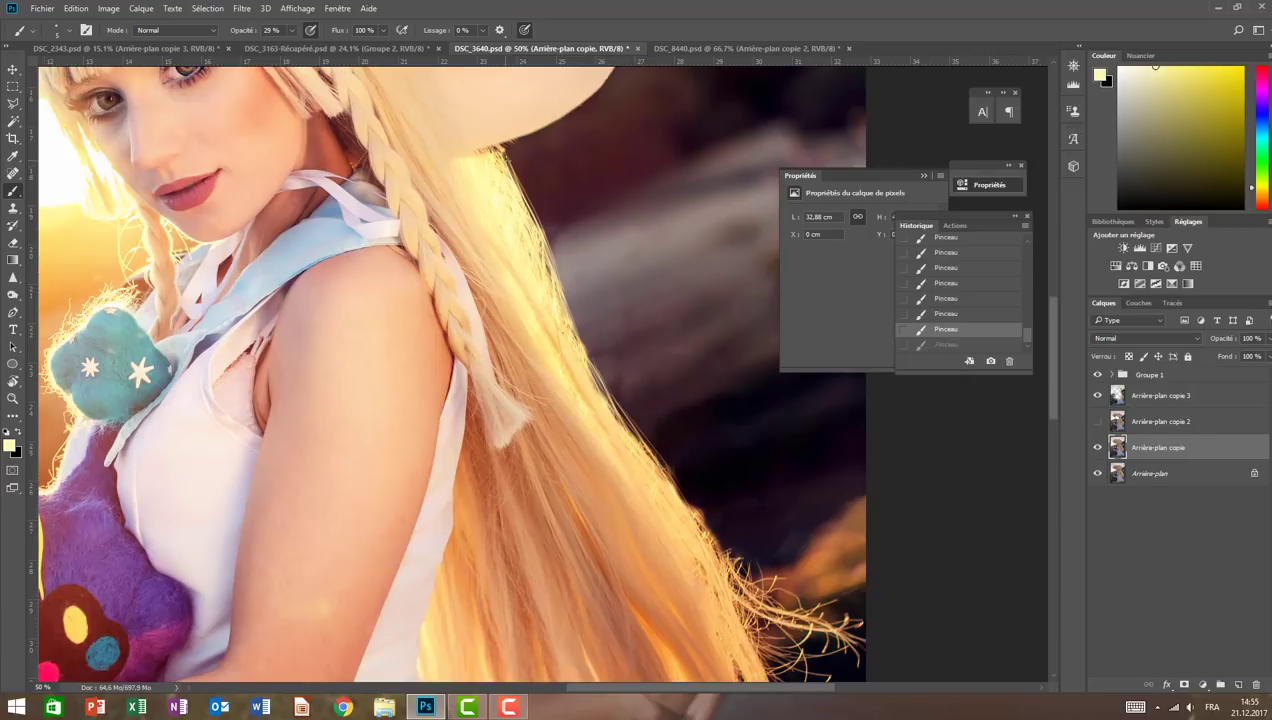
drag(517, 205, 503, 168)
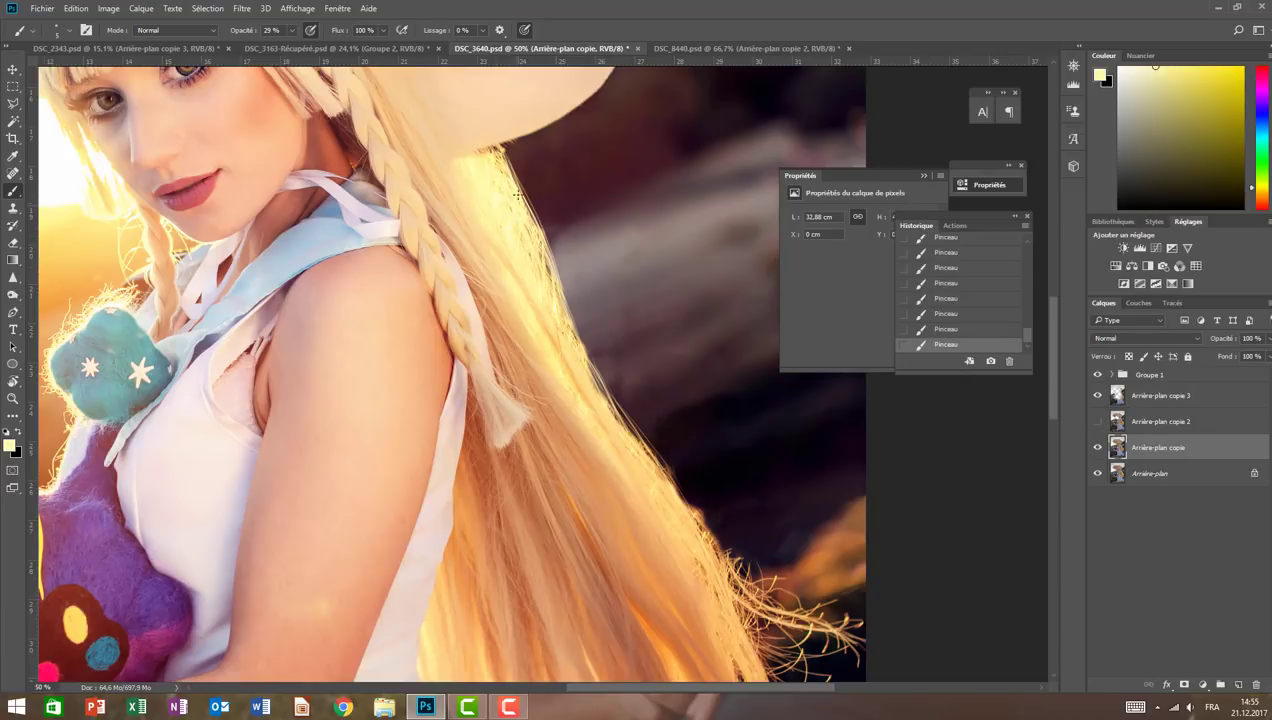
mouse_move(570, 342)
mouse_down()
mouse_move(618, 430)
mouse_move(714, 526)
mouse_up()
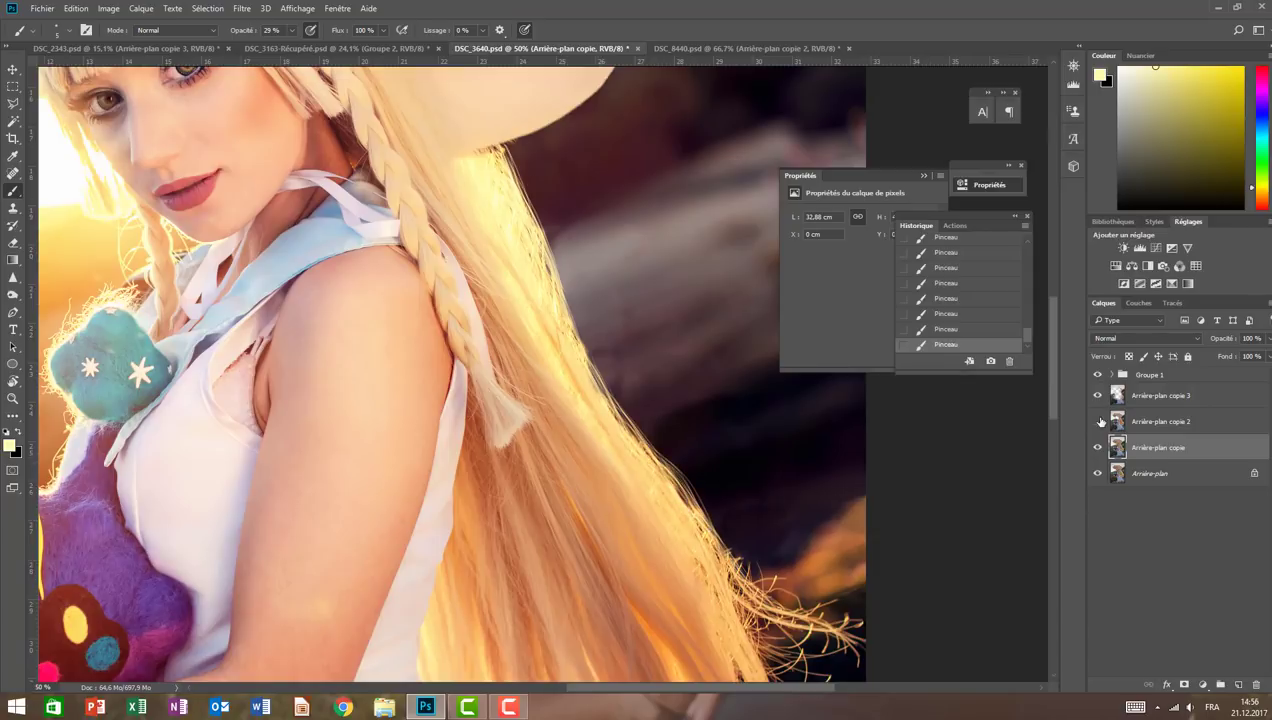
click(1098, 447)
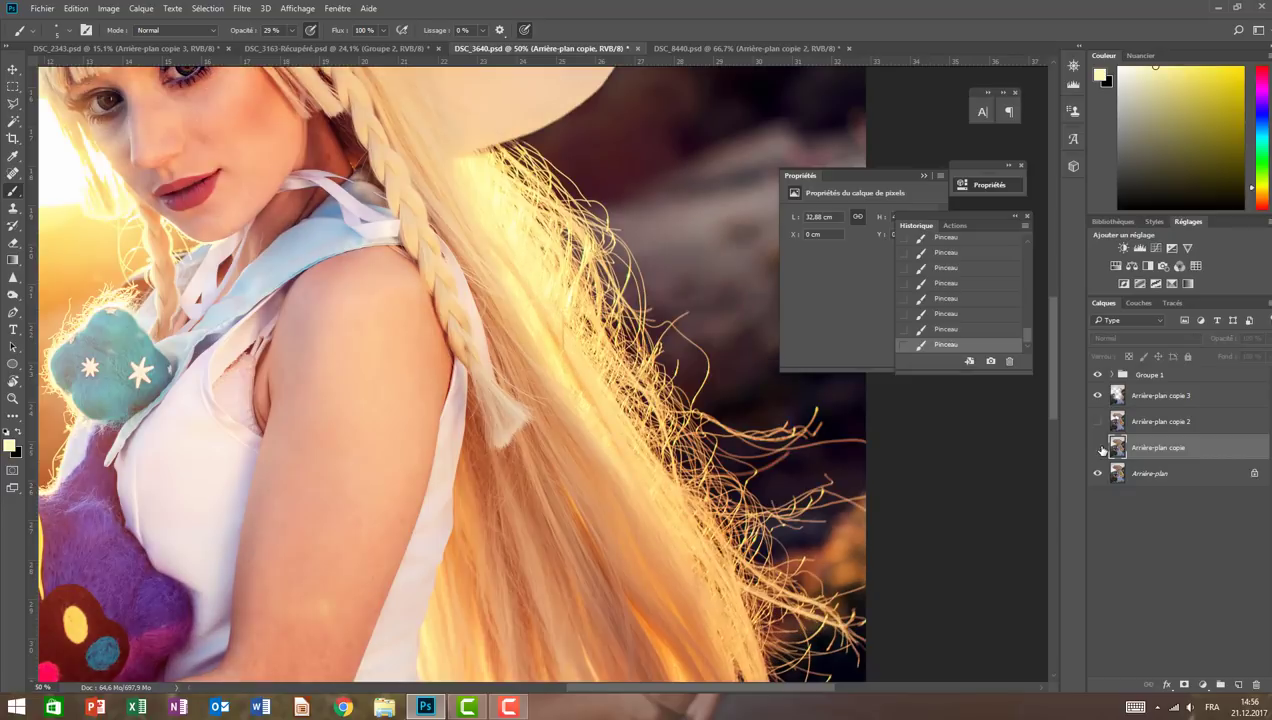
click(1098, 447)
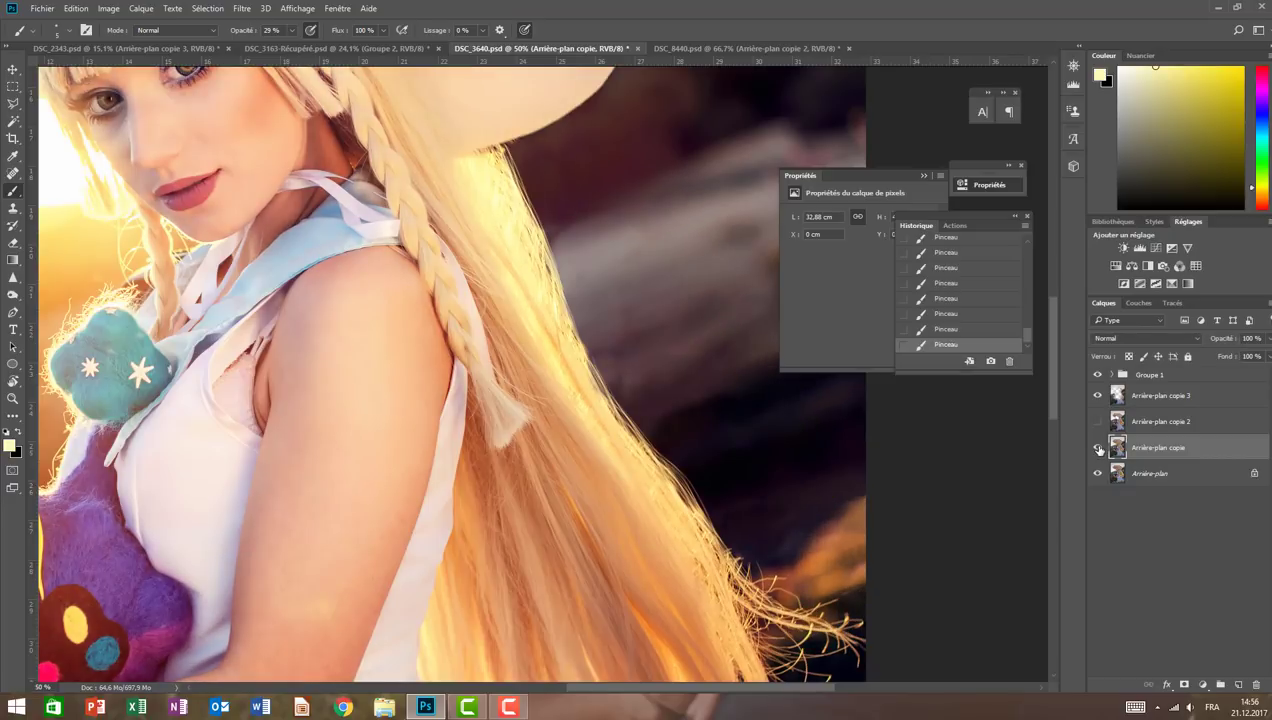
click(1099, 448)
click(14, 398)
- Zoom in on the blonde hair's outer edge and set up the Brush presets
click(397, 30)
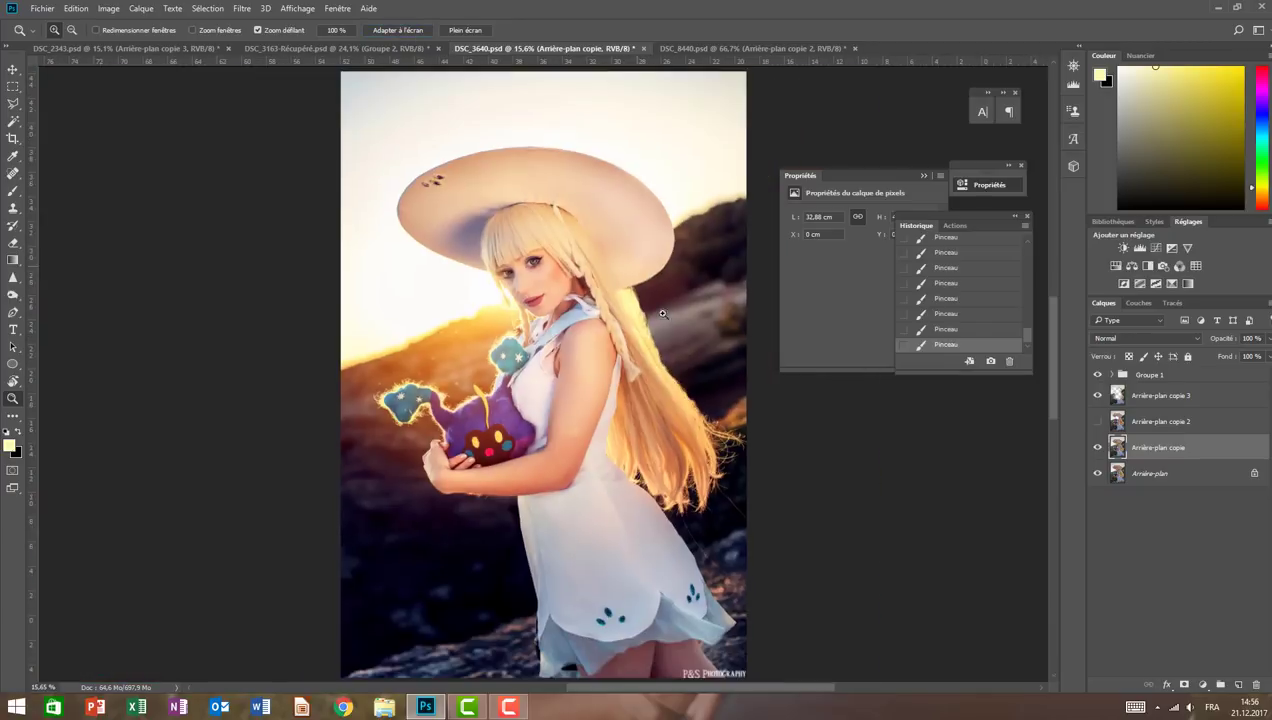
click(620, 408)
key(b)
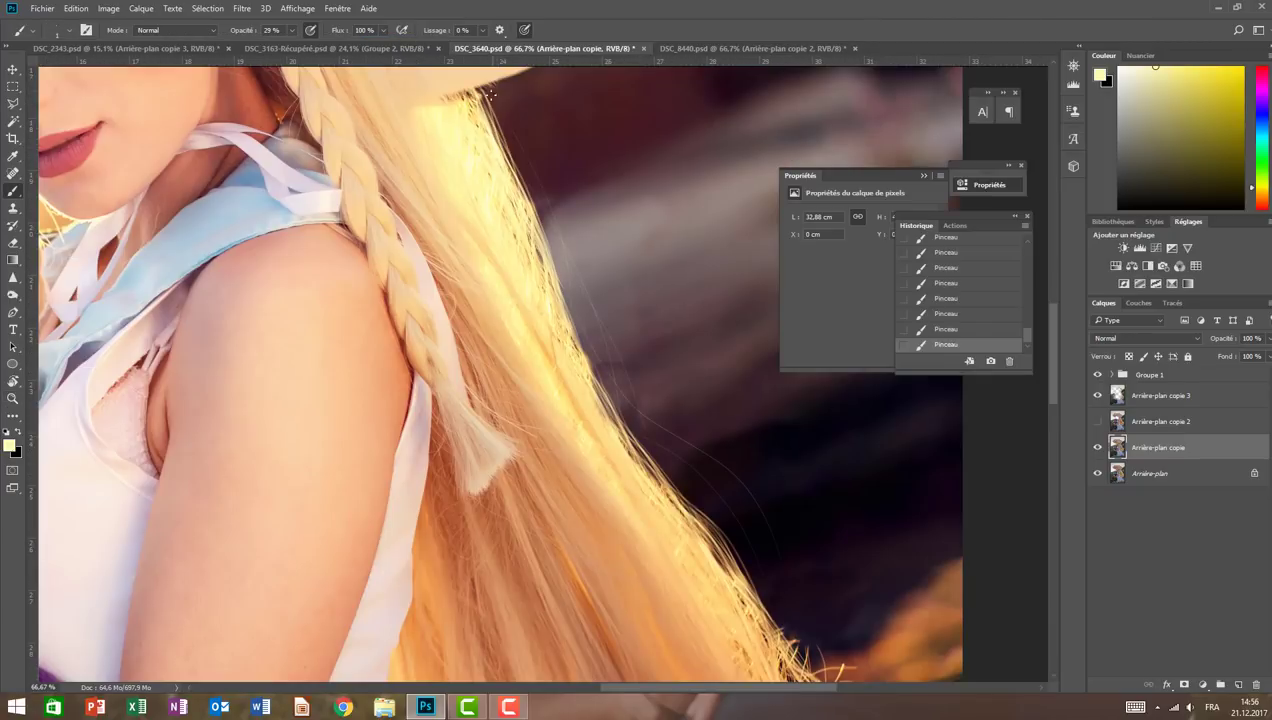
click(60, 30)
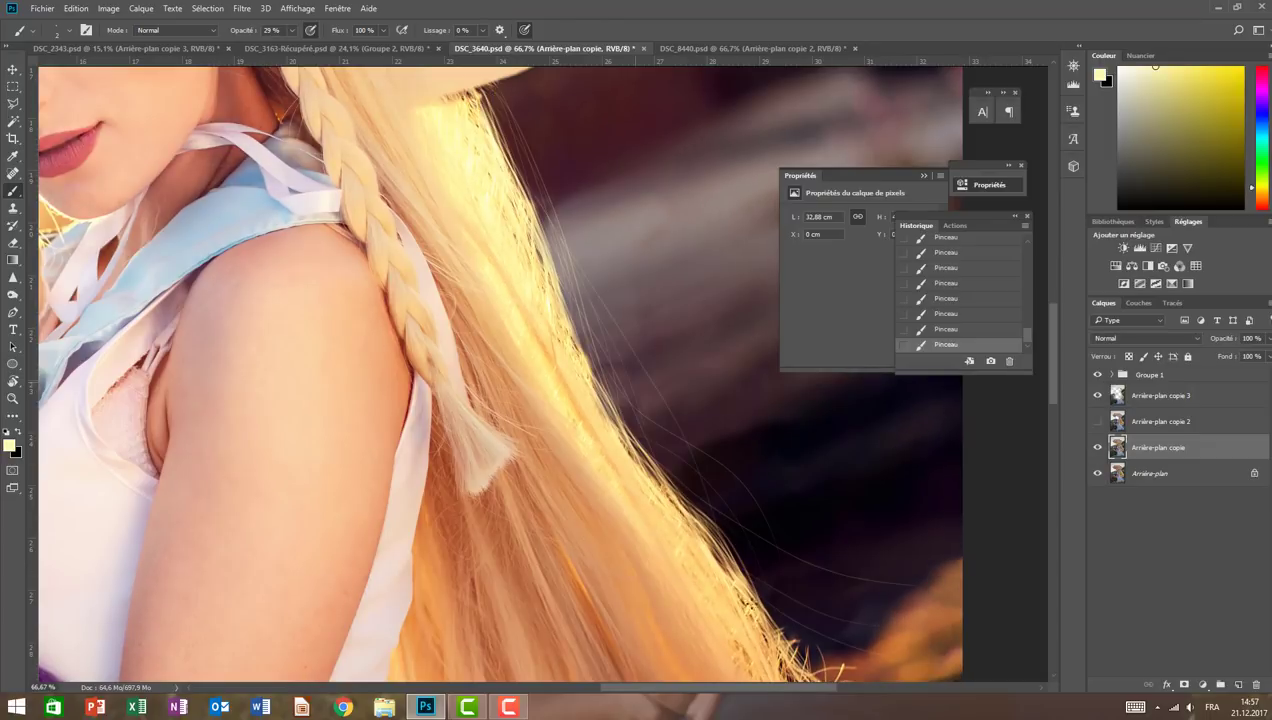
key(z)
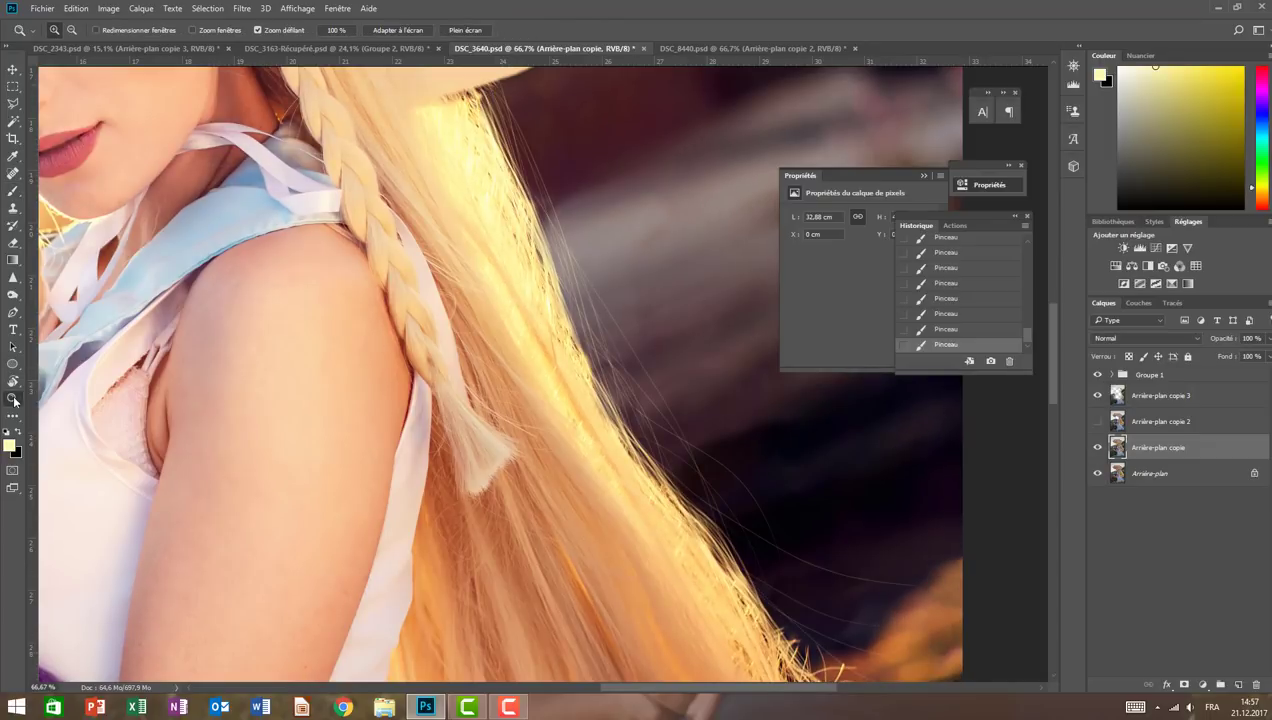
drag(610, 368, 563, 369)
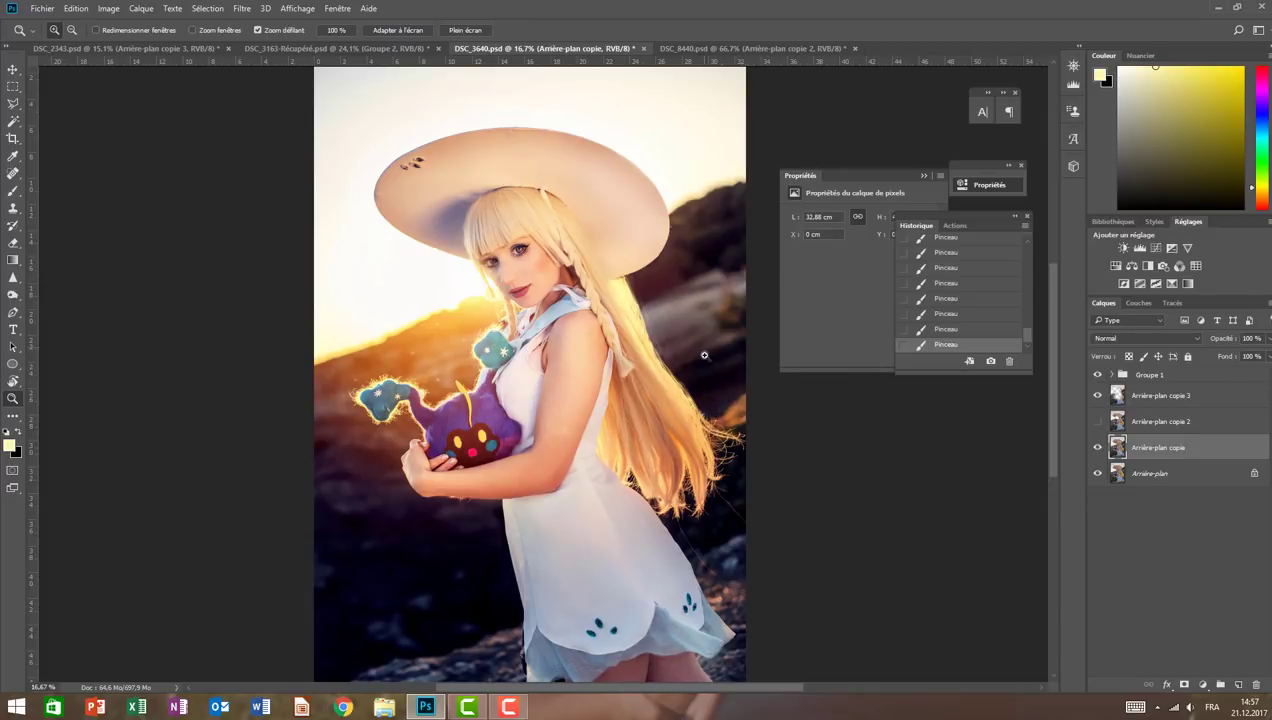
drag(714, 372, 737, 386)
click(737, 386)
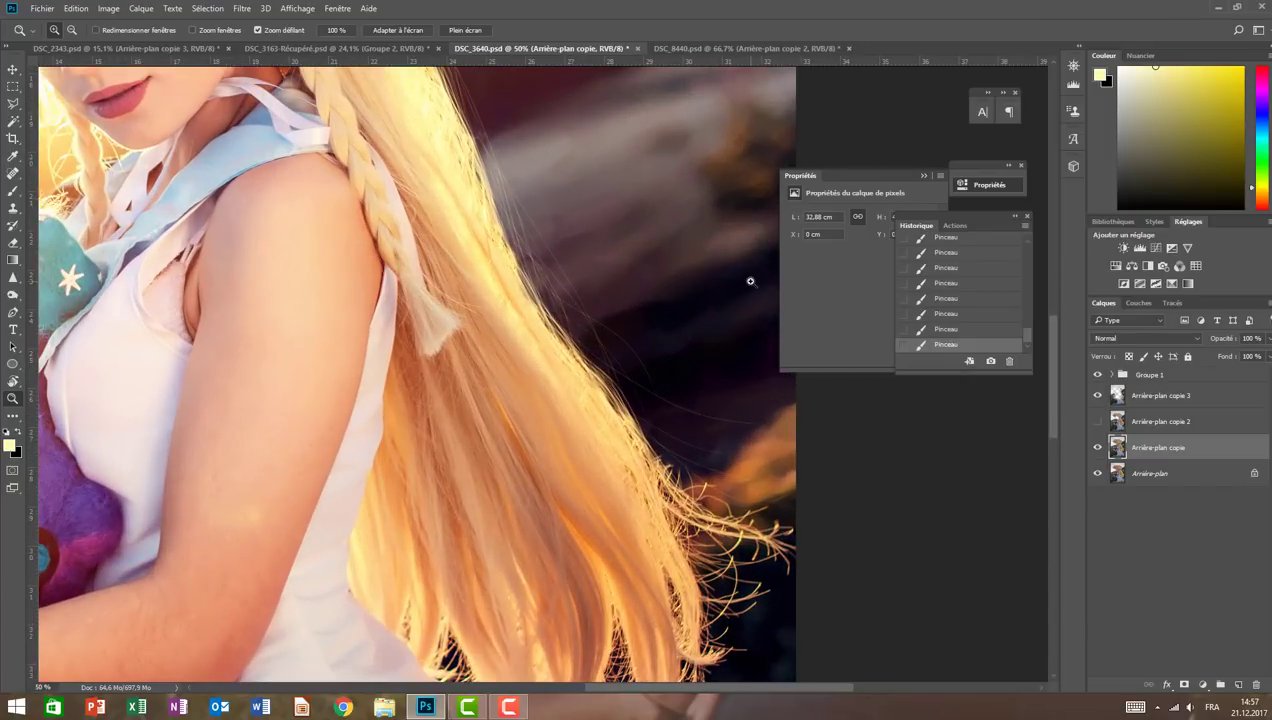
click(570, 315)
key(b)
click(50, 30)
key(Return)
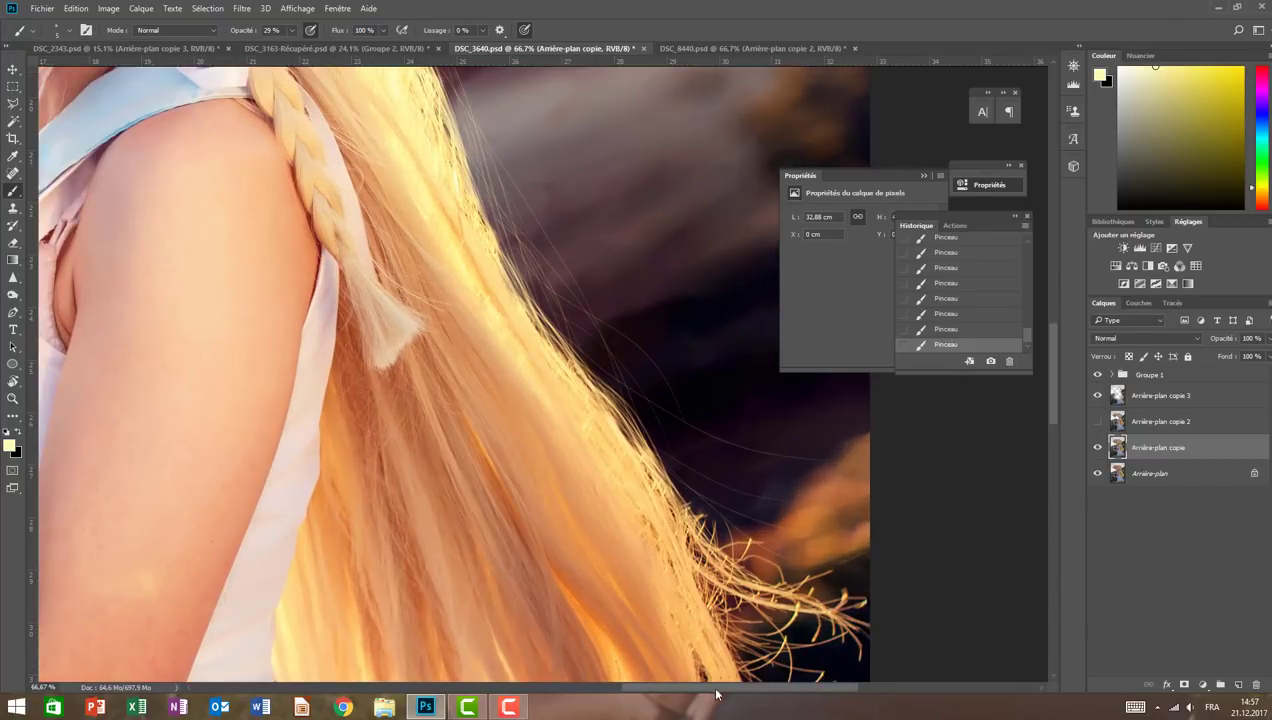
- Brighten loose strands along the hair edge, stepping back and forward in History to check
scroll(1051, 372, right, 1)
scroll(1051, 372, up, 2)
scroll(1051, 372, up, 1)
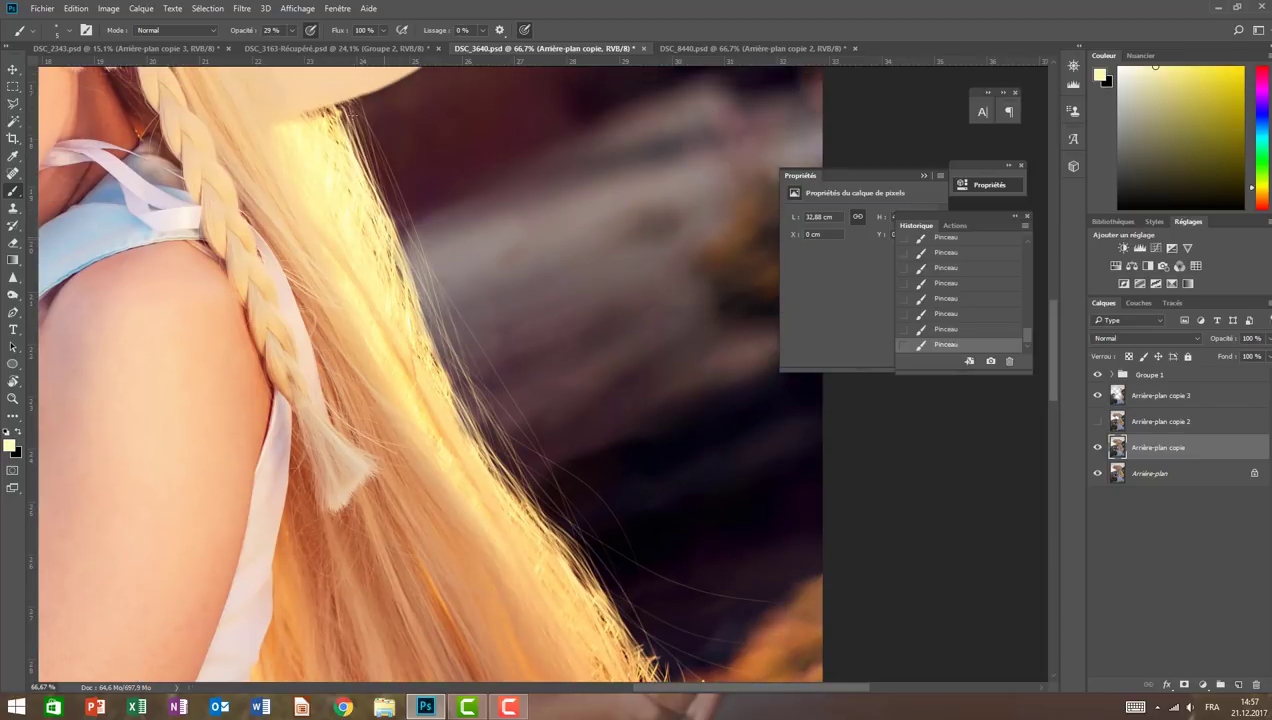
drag(350, 105, 385, 215)
drag(364, 160, 500, 480)
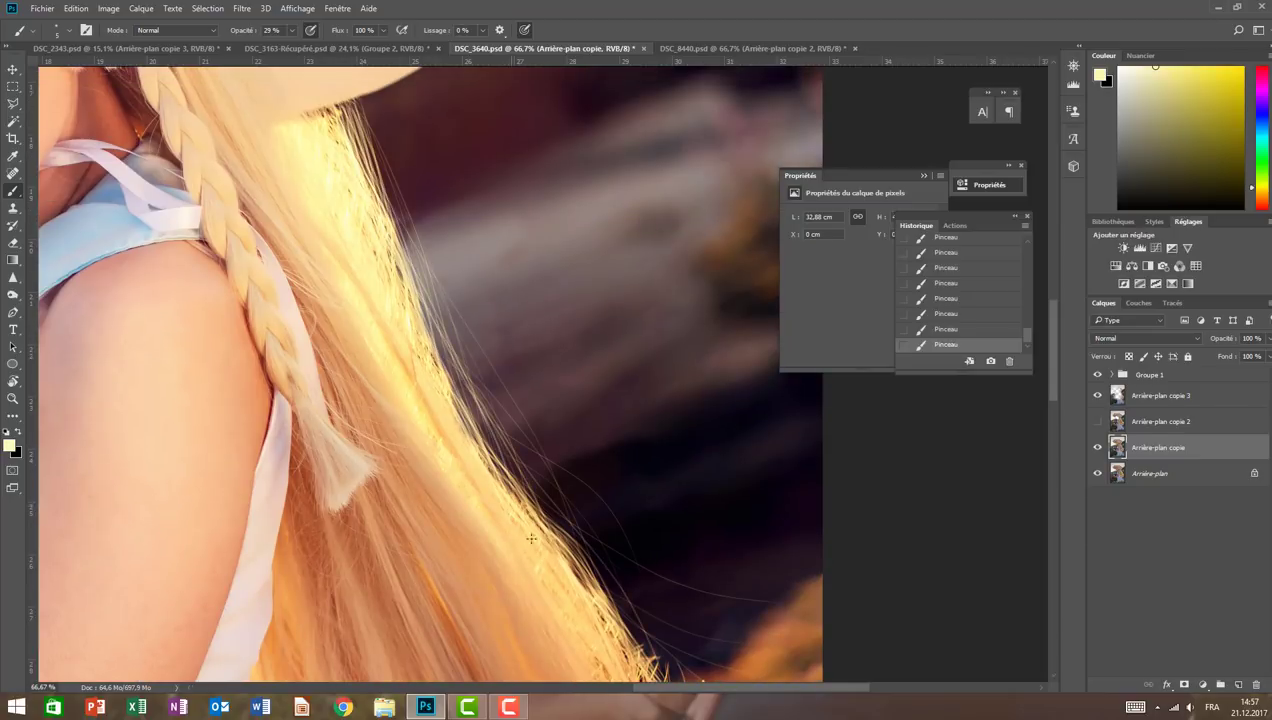
scroll(530, 536, down, 2)
drag(380, 85, 540, 410)
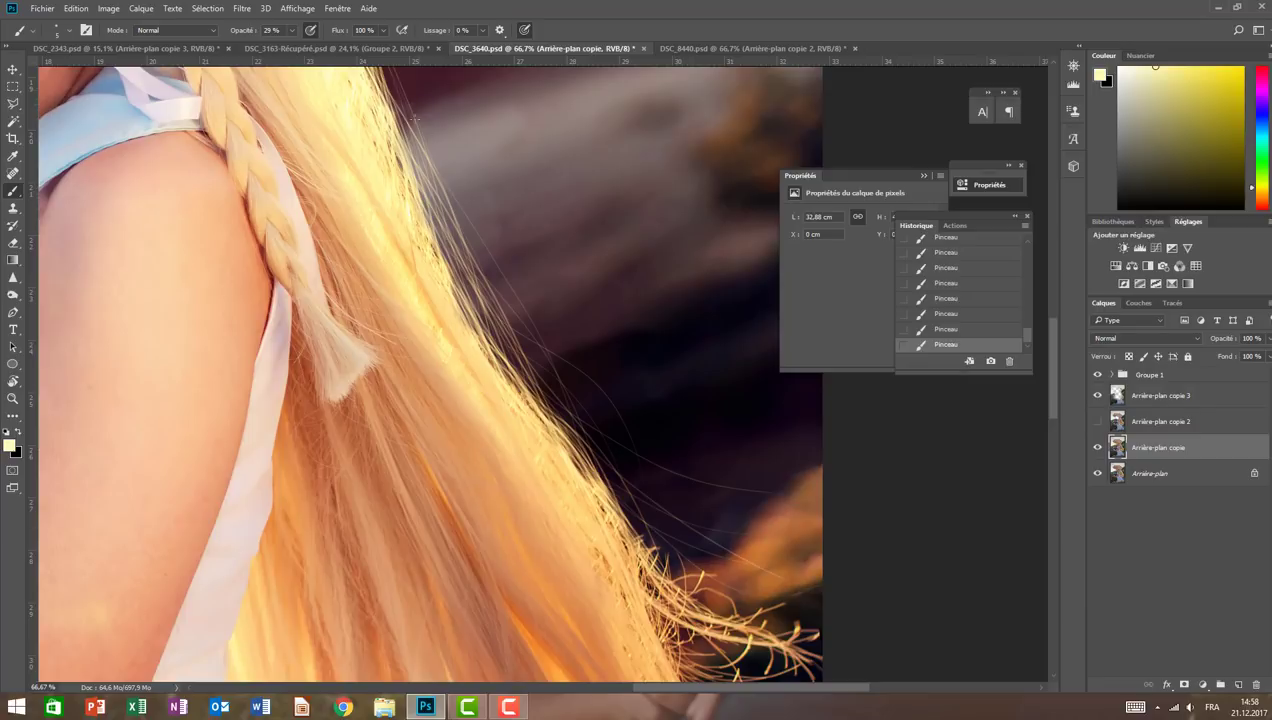
click(946, 314)
click(946, 344)
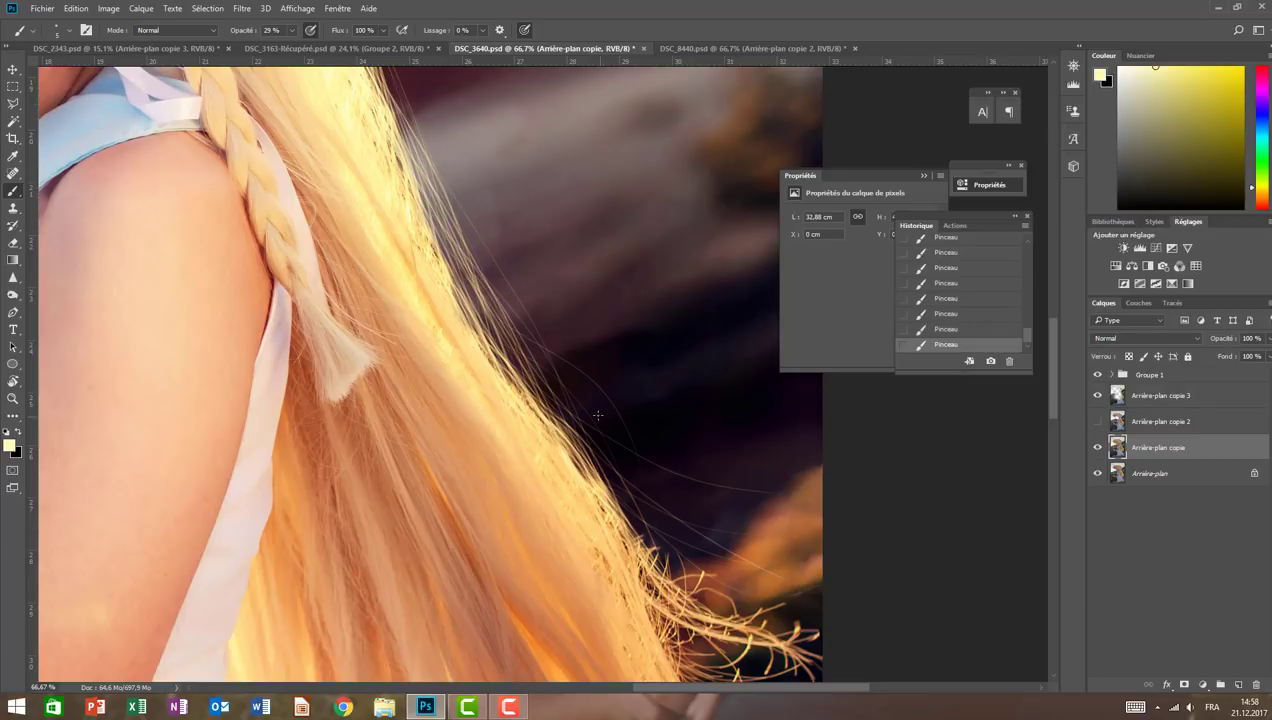
- Fit the photo on screen and toggle Arrière-plan copie to compare with the original
click(13, 398)
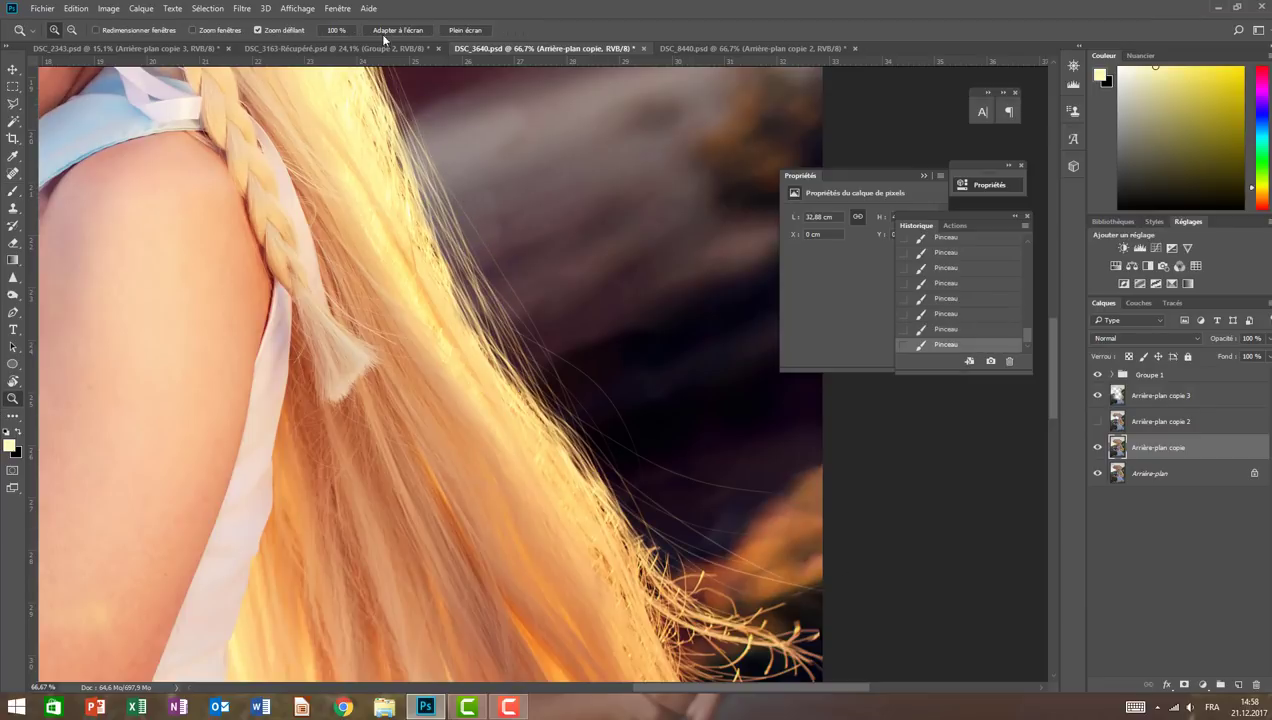
click(397, 31)
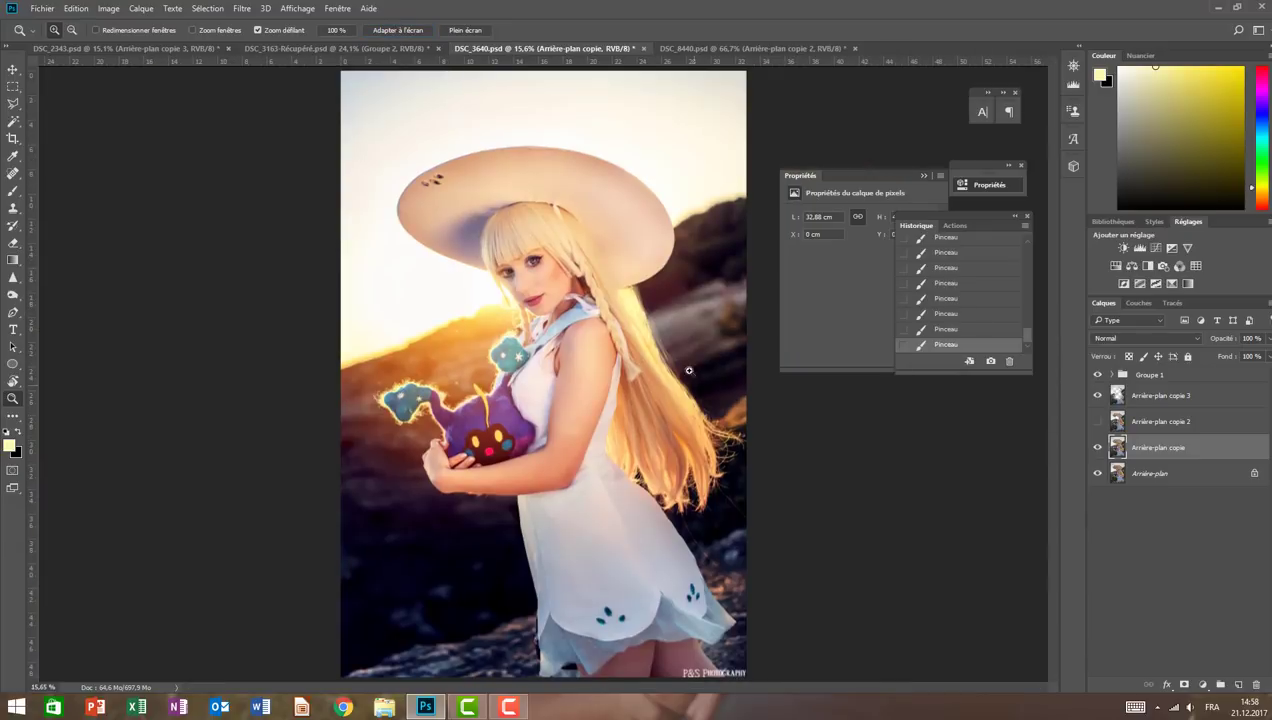
drag(646, 383, 1024, 466)
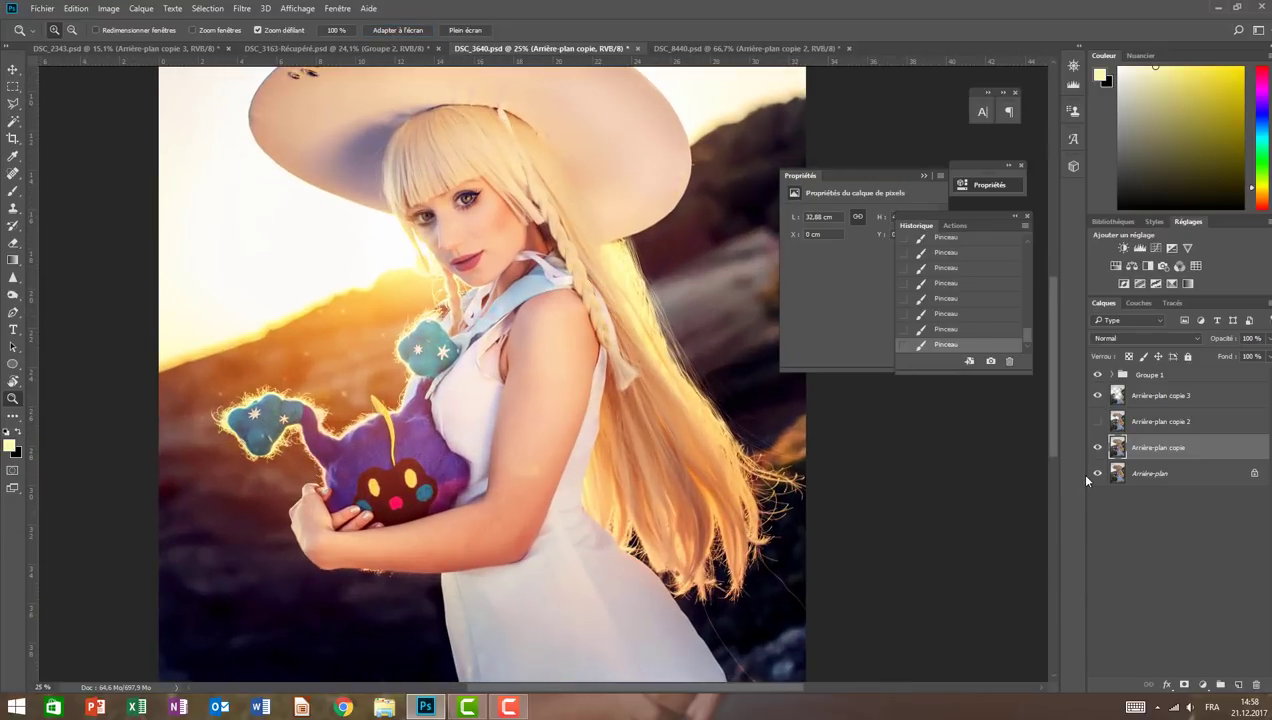
click(1097, 448)
click(1097, 448)
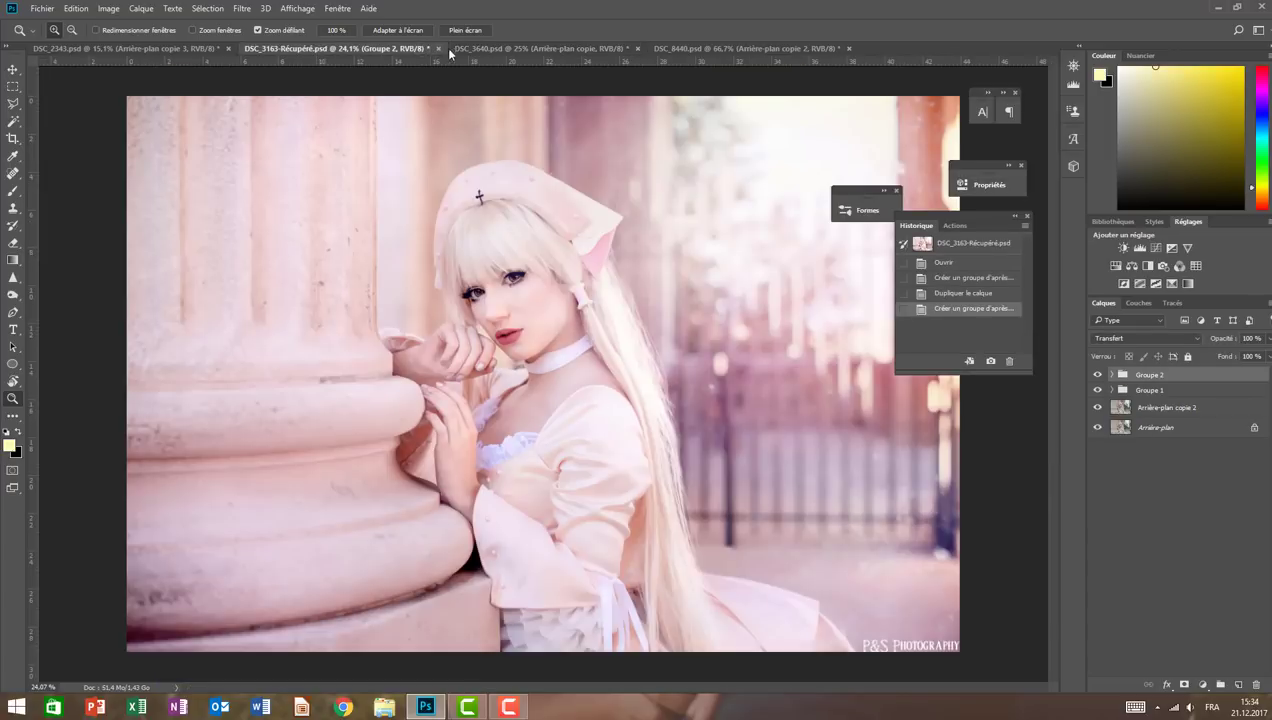
- Toggle Groupe 1 off and on four times to compare DSC_3163-Récupéré with and without adjustments
click(1098, 390)
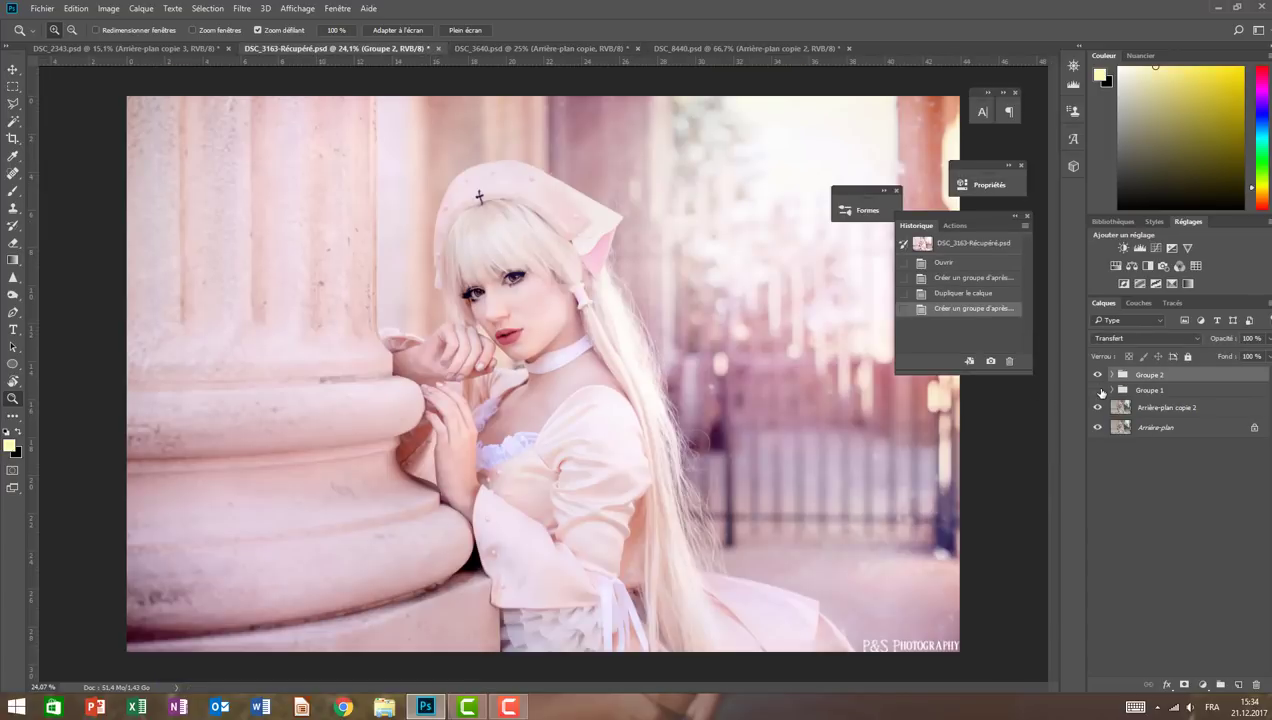
click(1098, 390)
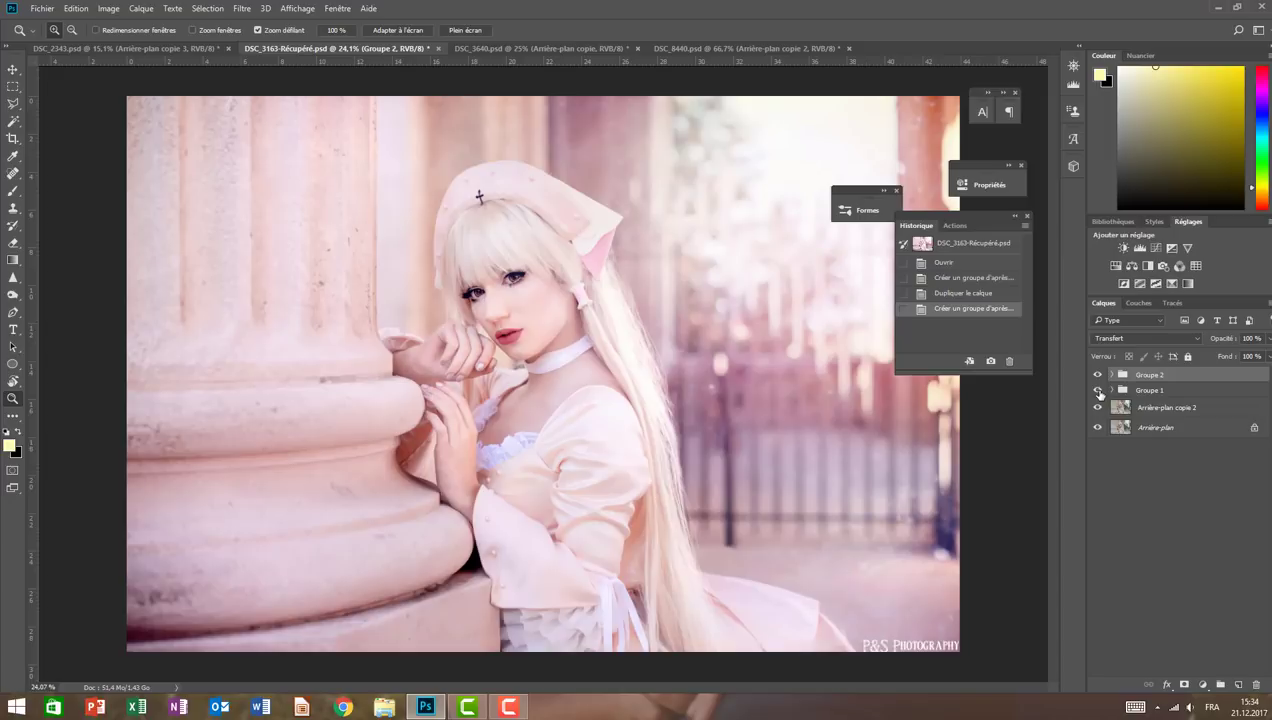
click(1098, 390)
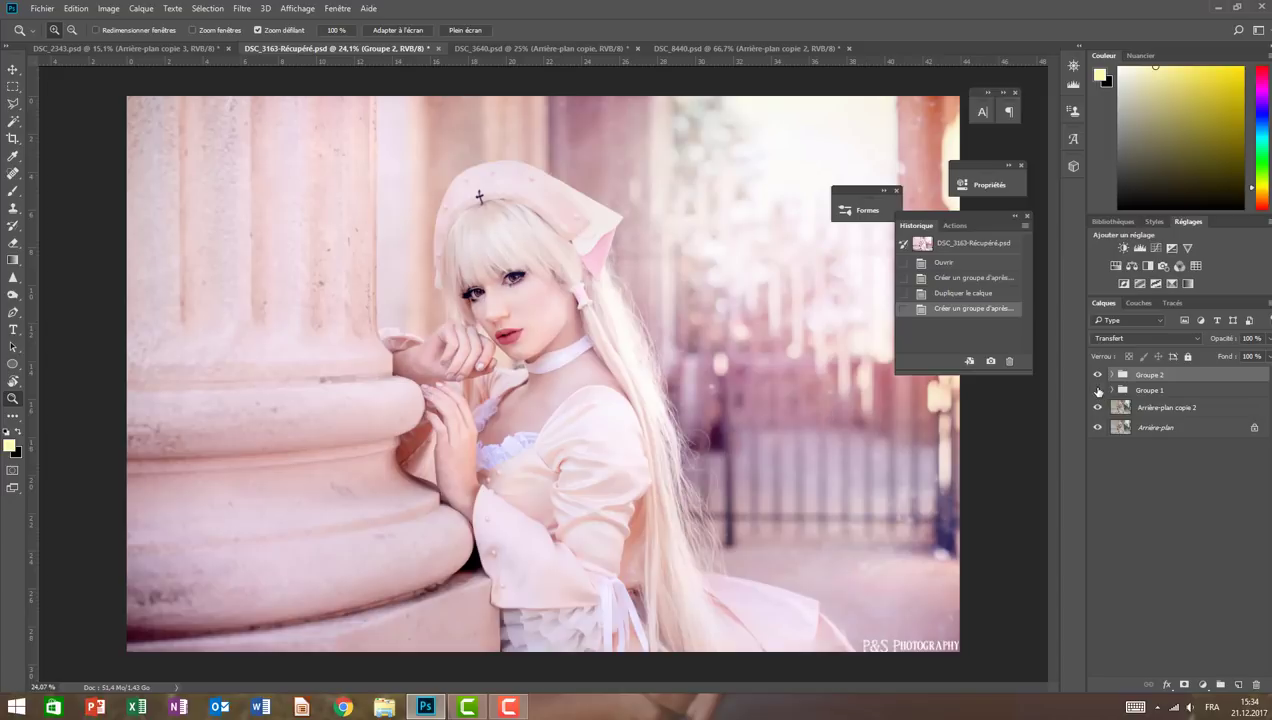
click(1098, 390)
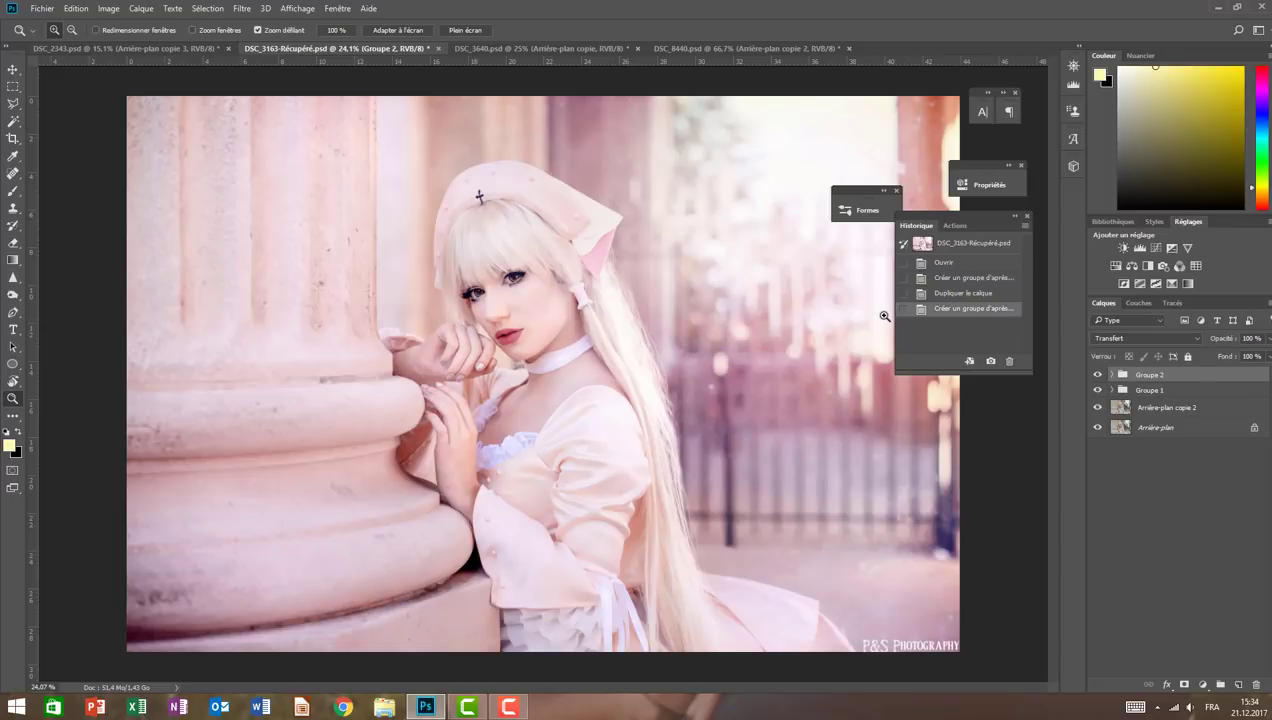
click(1098, 390)
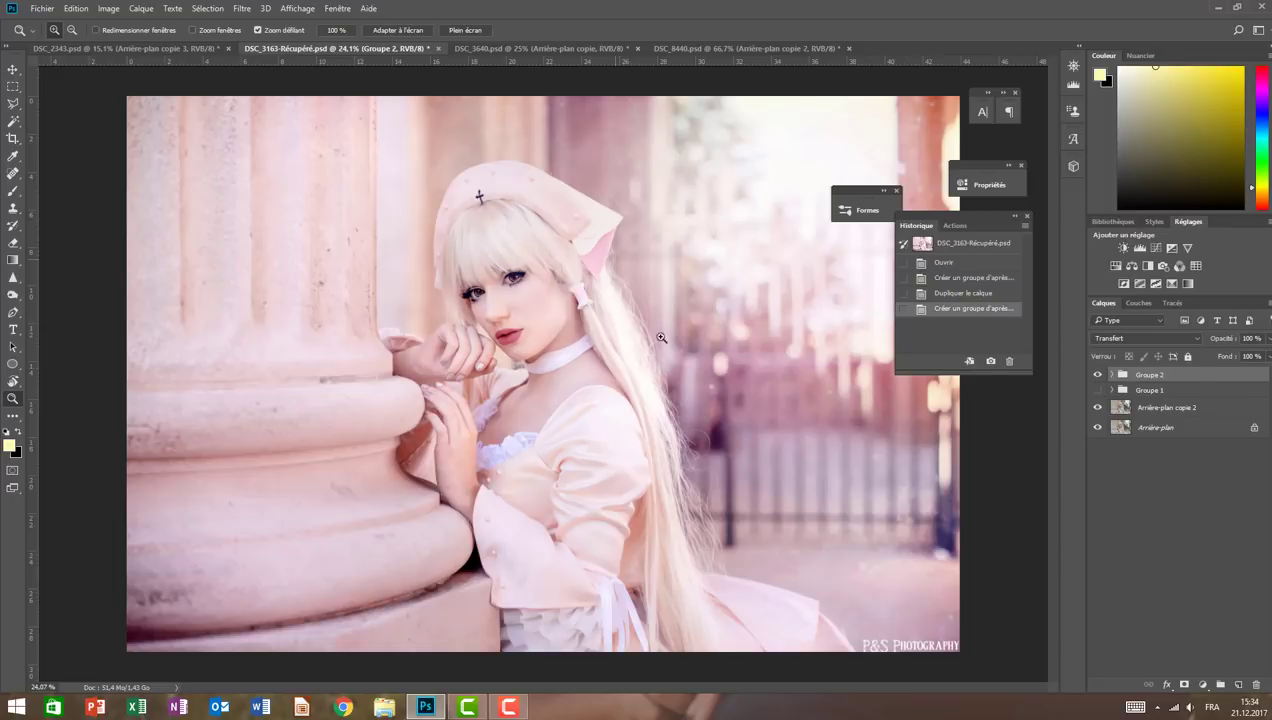
click(1098, 390)
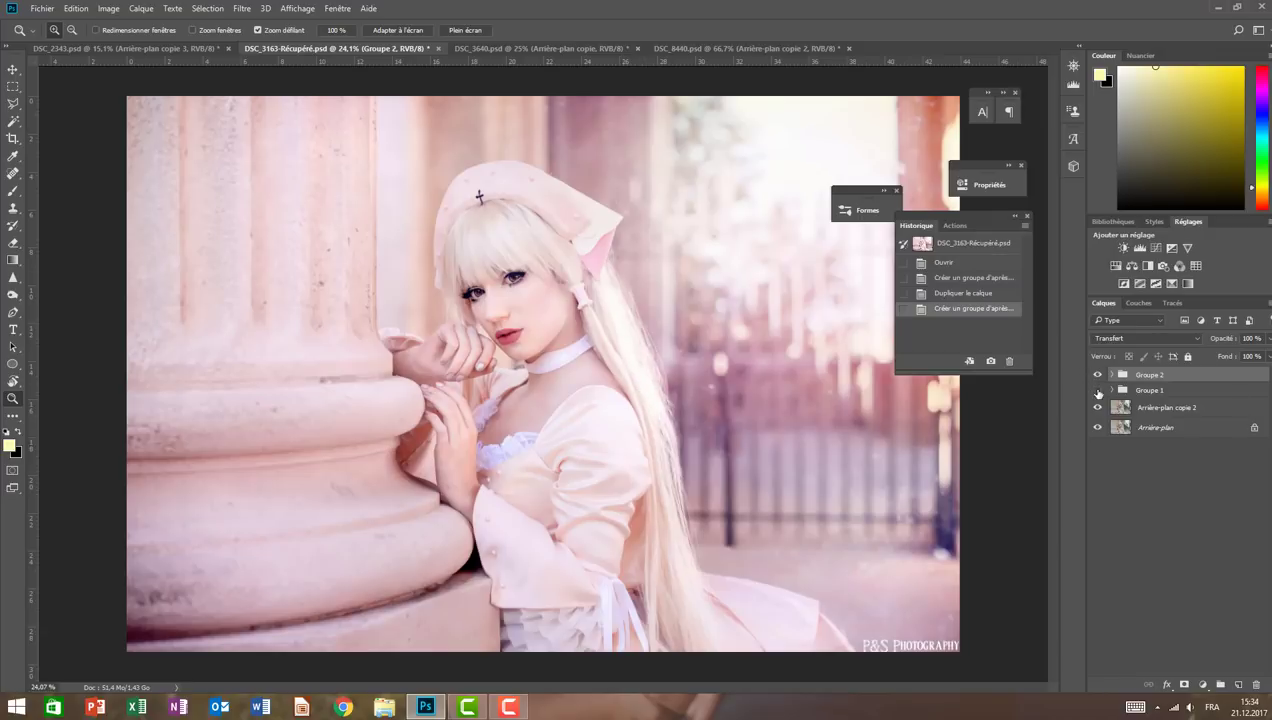
click(1098, 391)
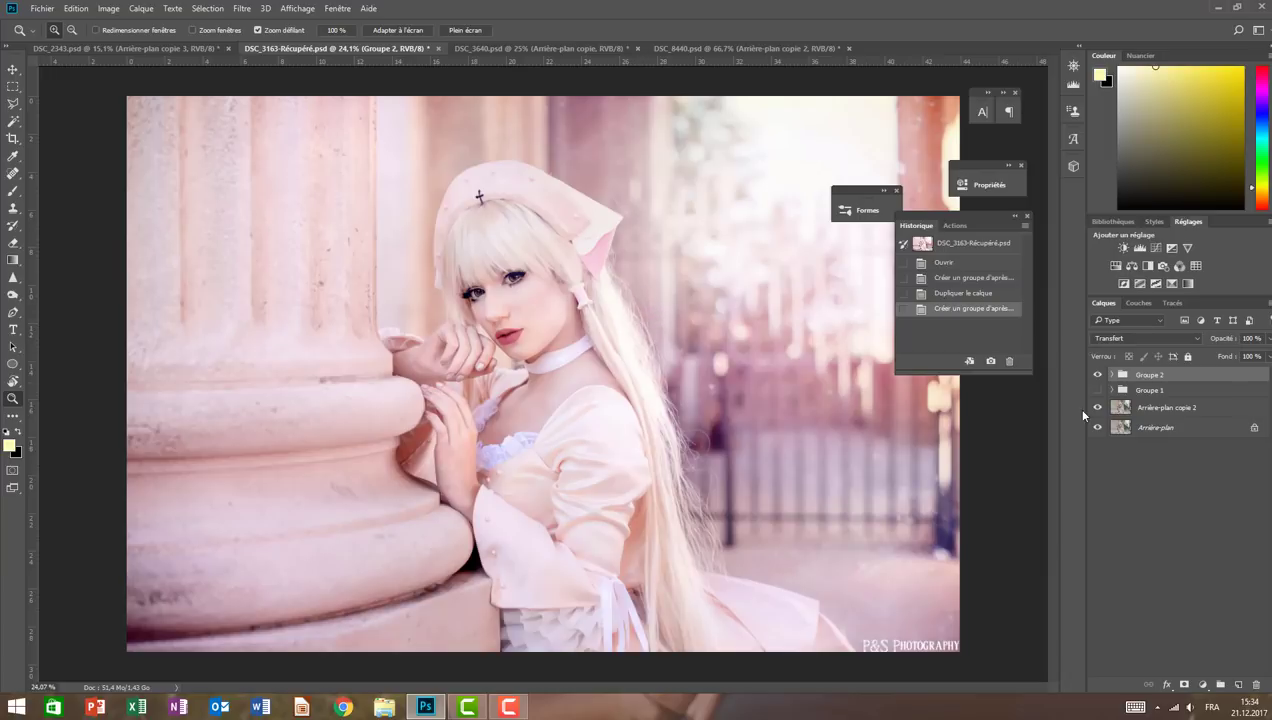
click(1098, 391)
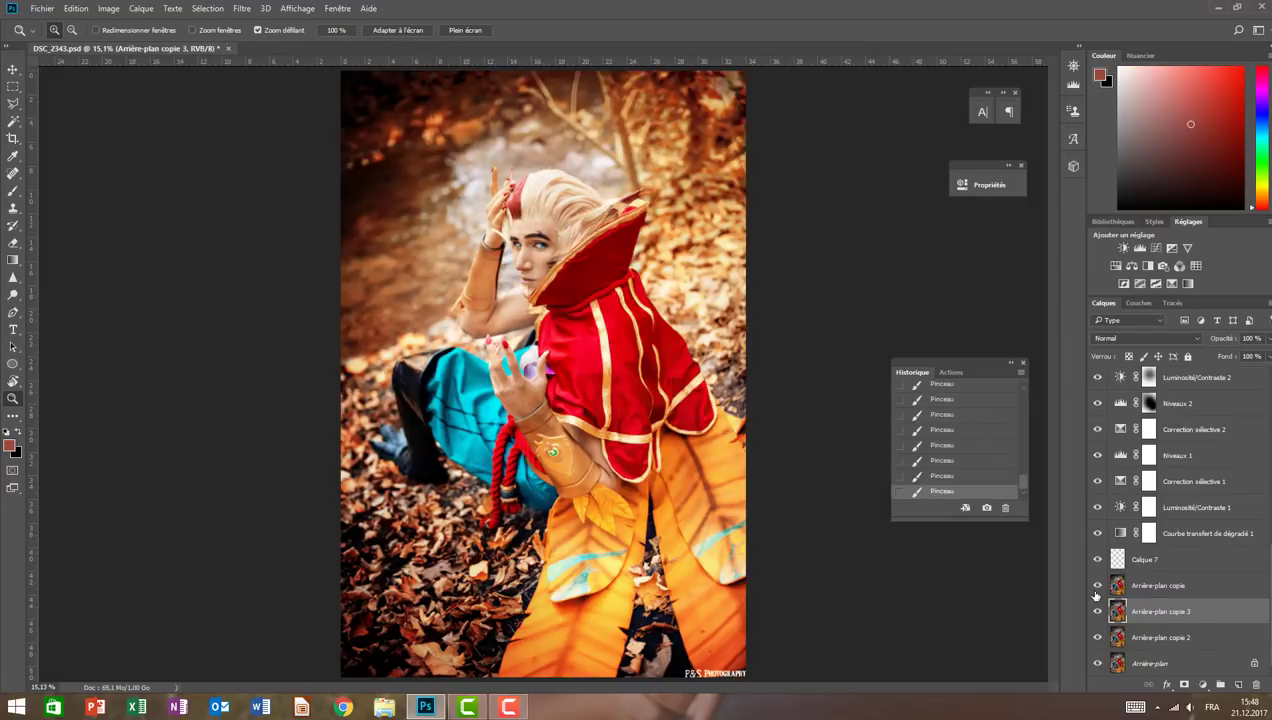
- Zoom to 100% on the face and toggle Arrière-plan copie to compare the hair, leaving it hidden
drag(531, 253, 1082, 572)
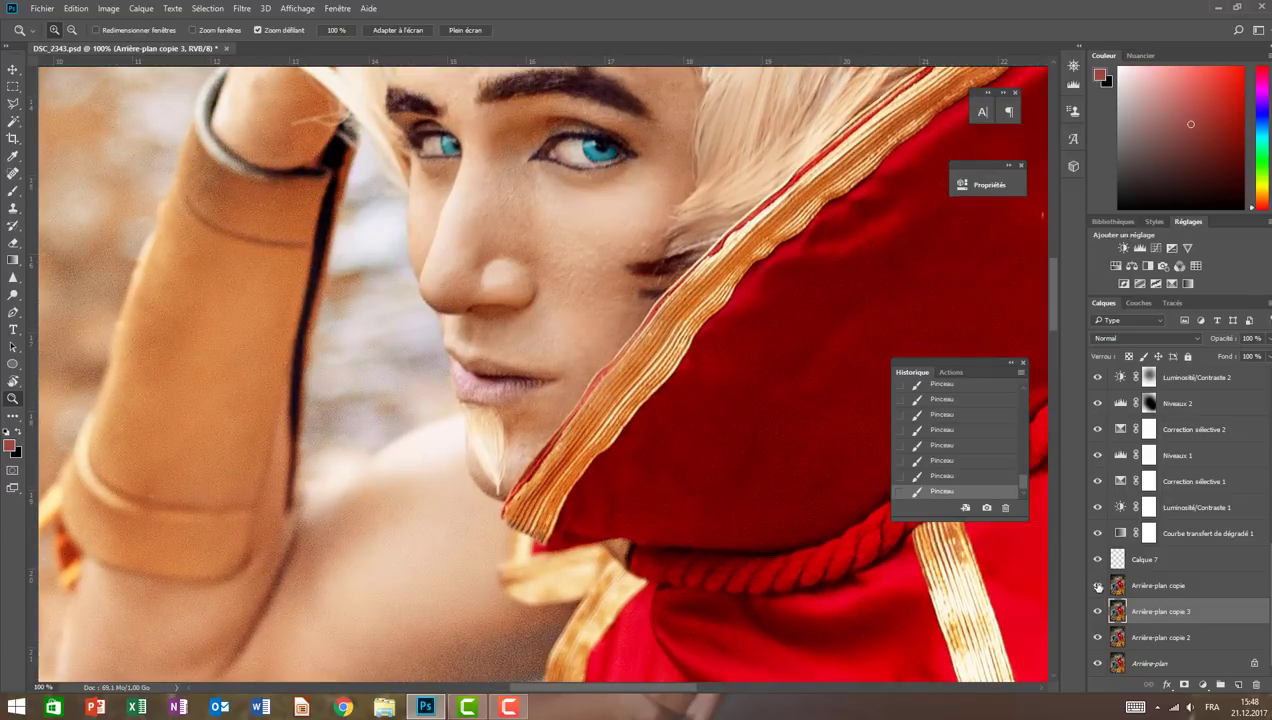
click(1098, 586)
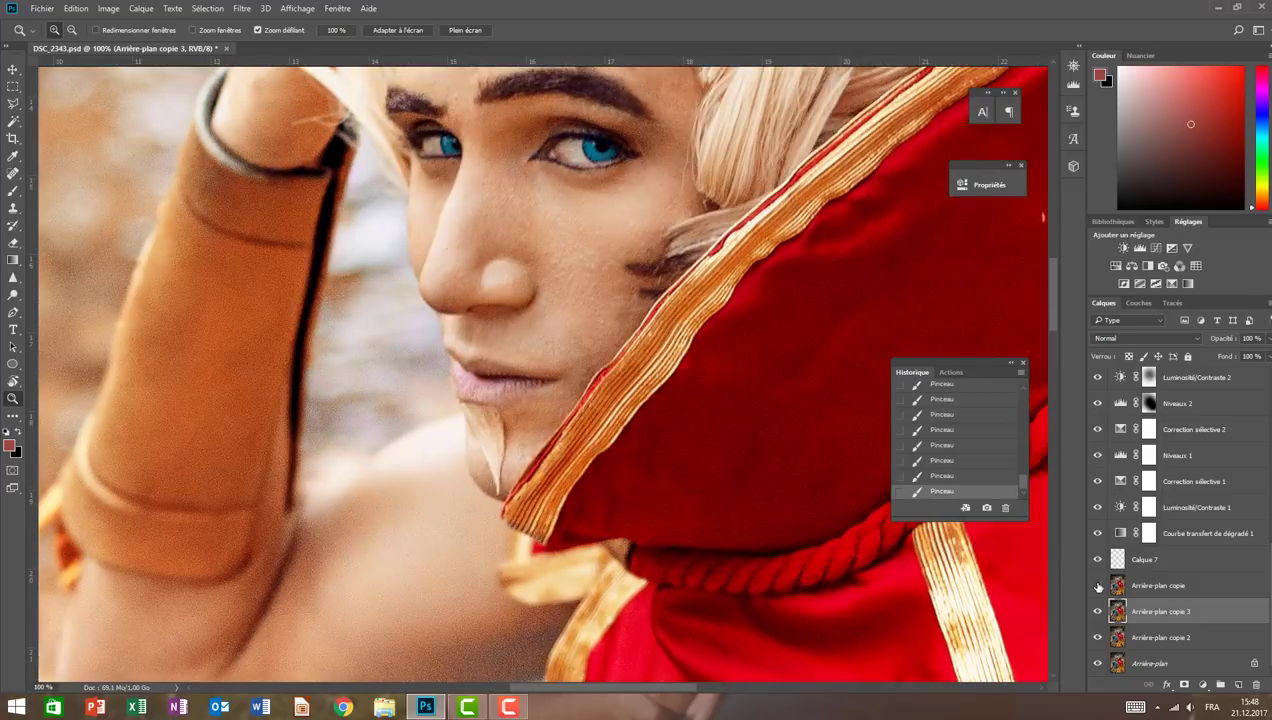
click(1098, 586)
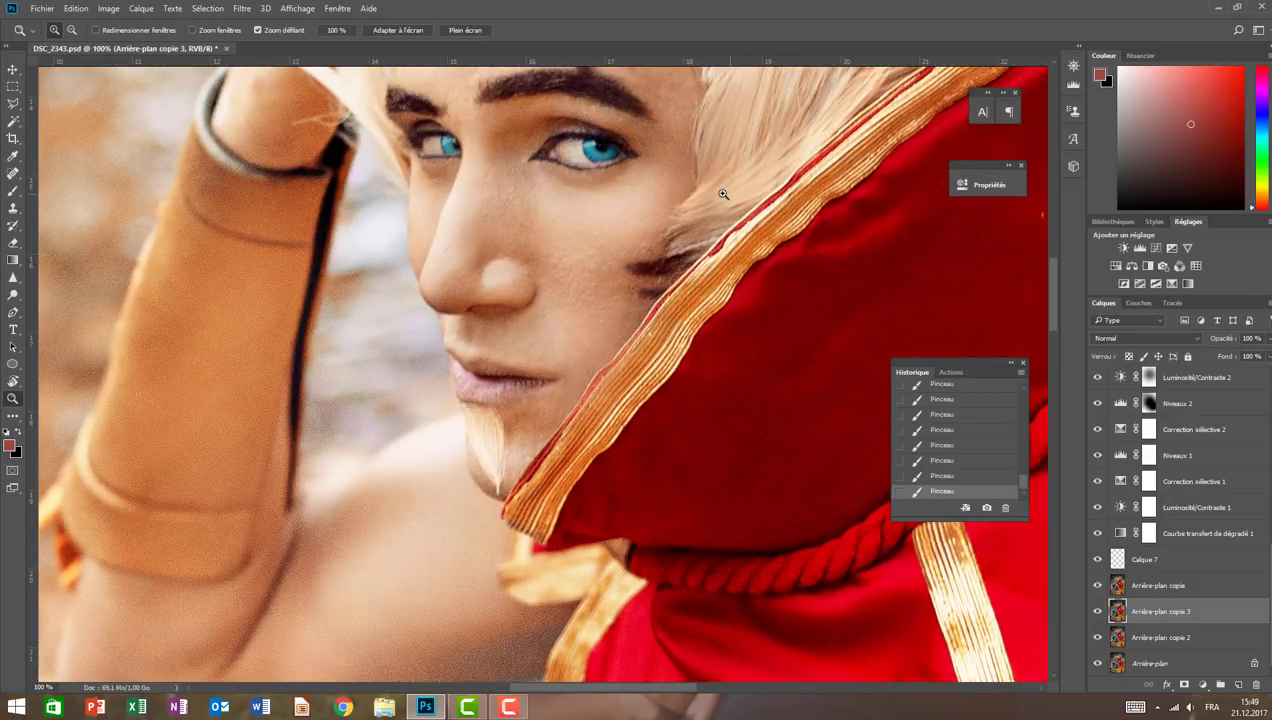
scroll(1051, 245, up, 3)
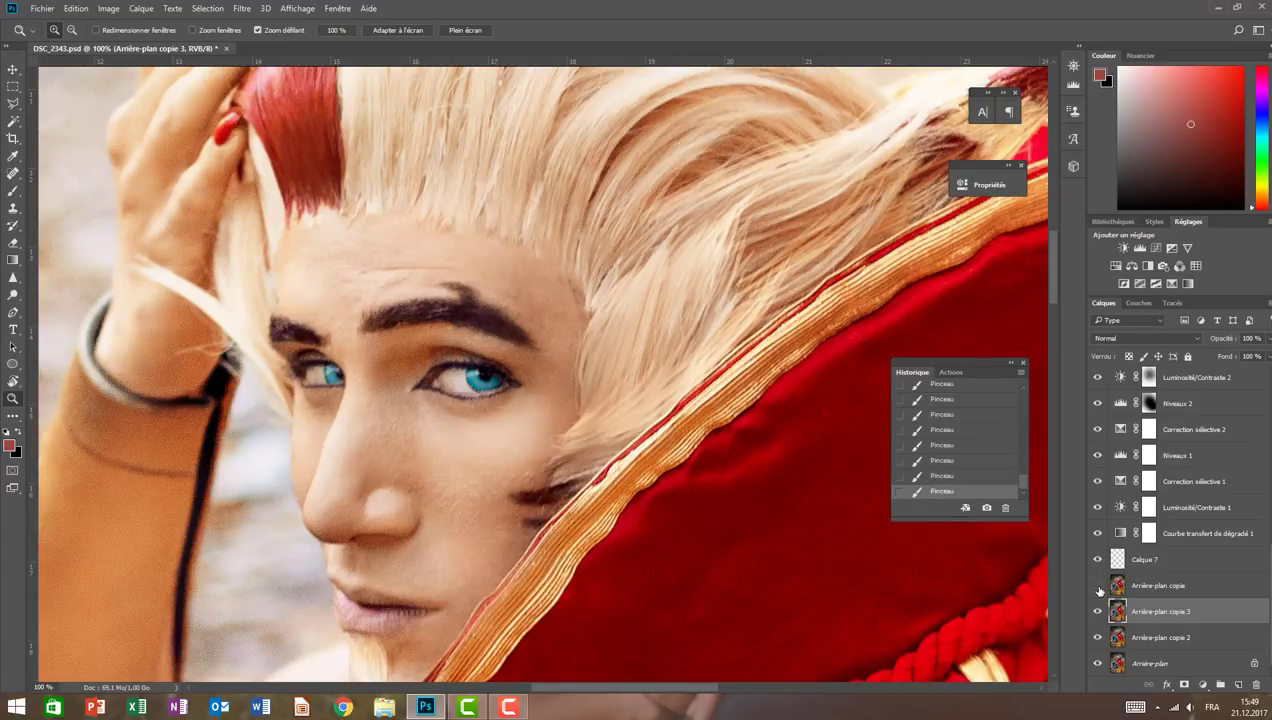
click(1098, 586)
click(1098, 587)
click(1097, 585)
click(1097, 585)
click(1097, 585)
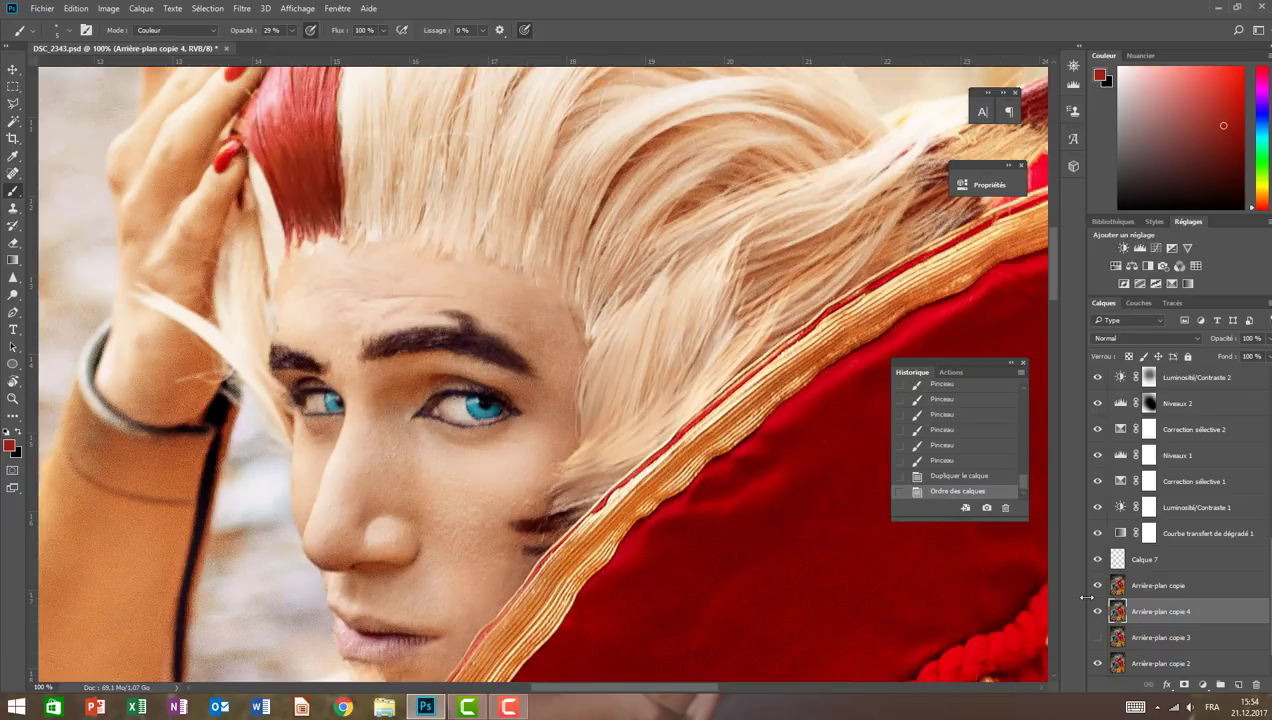
- Toggle Arrière-plan copie repeatedly to compare, ending with the retouched copy visible again
click(1098, 585)
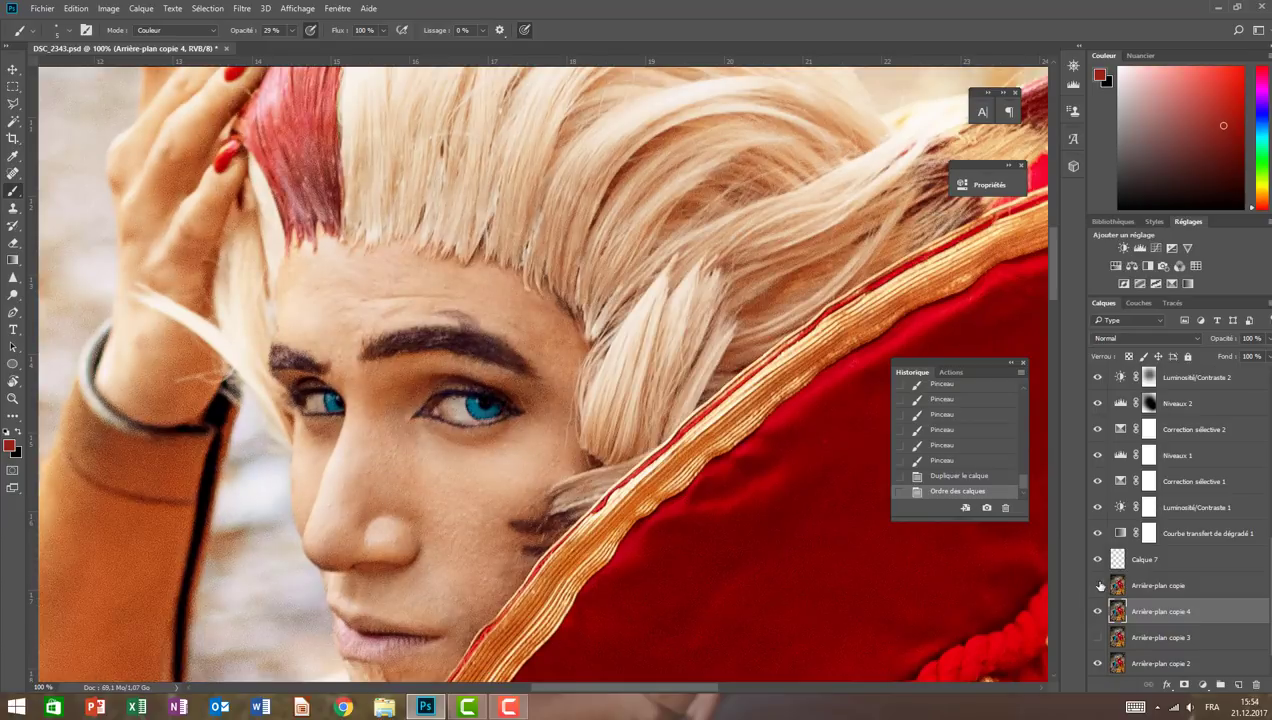
click(1098, 586)
click(1098, 586)
click(1097, 585)
click(1097, 637)
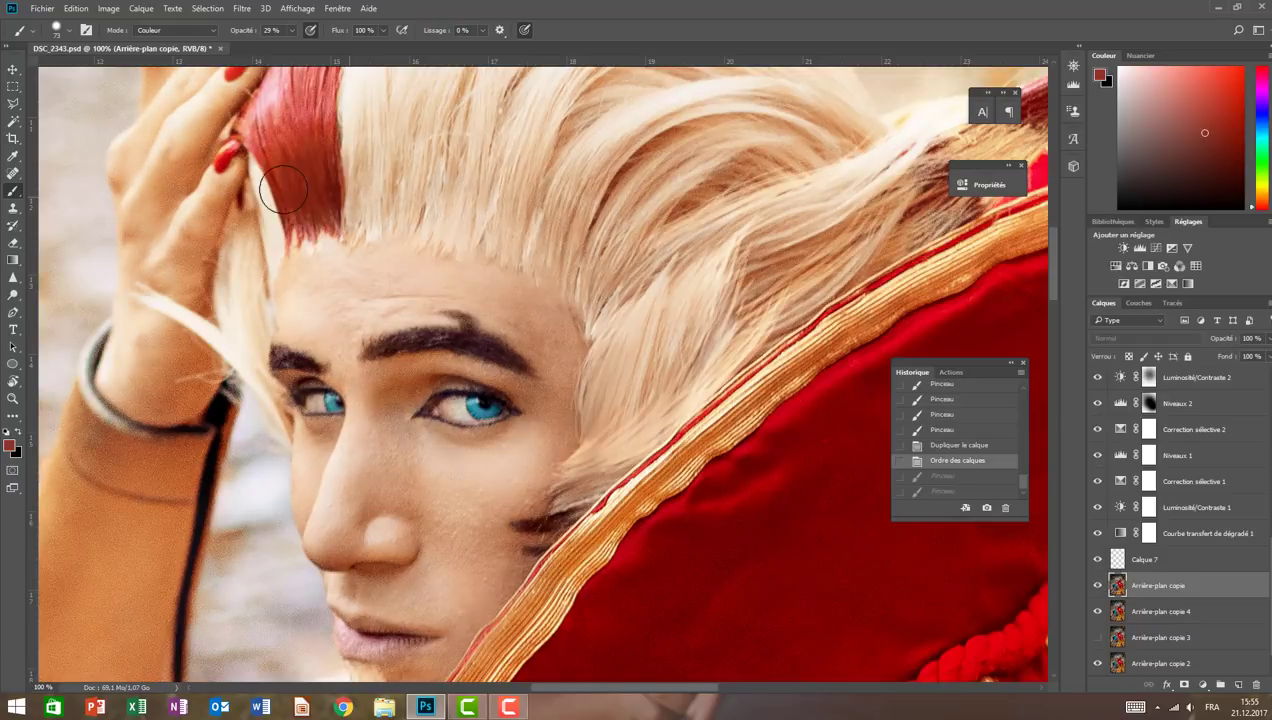
click(1097, 585)
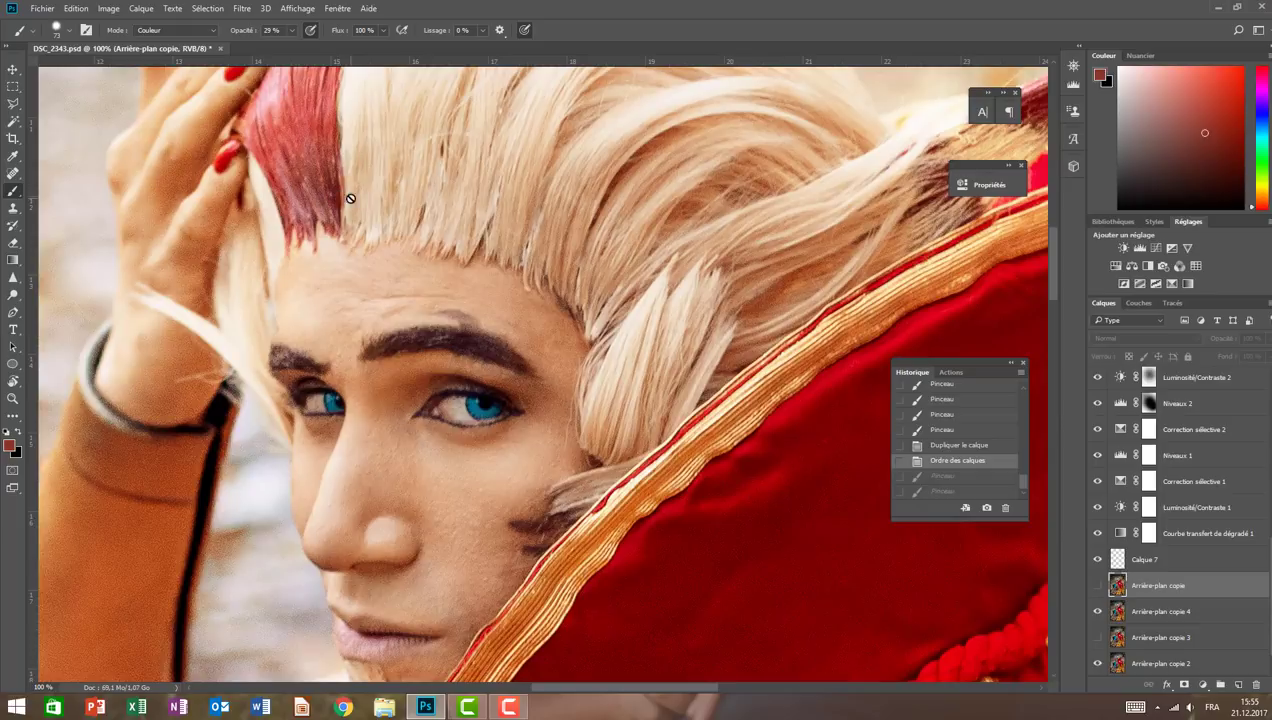
click(1097, 585)
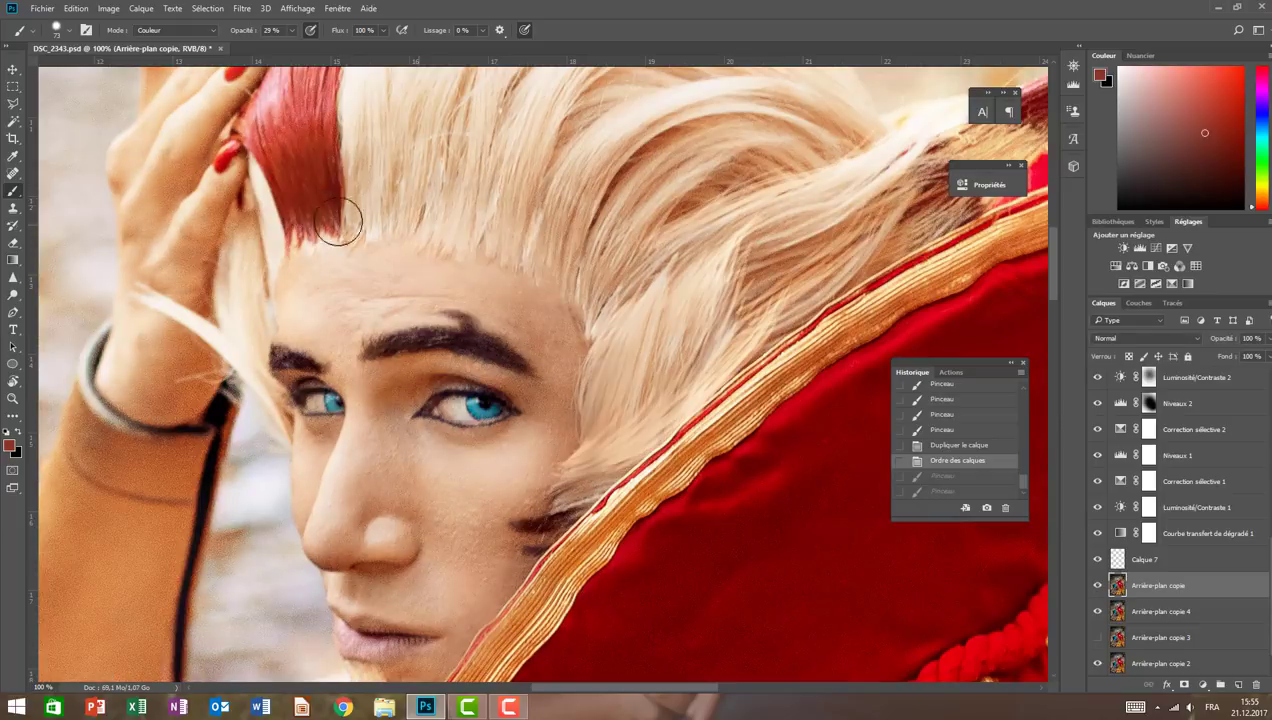
- Make Arrière-plan copie 4 the active layer and hide Arrière-plan copie
key(o)
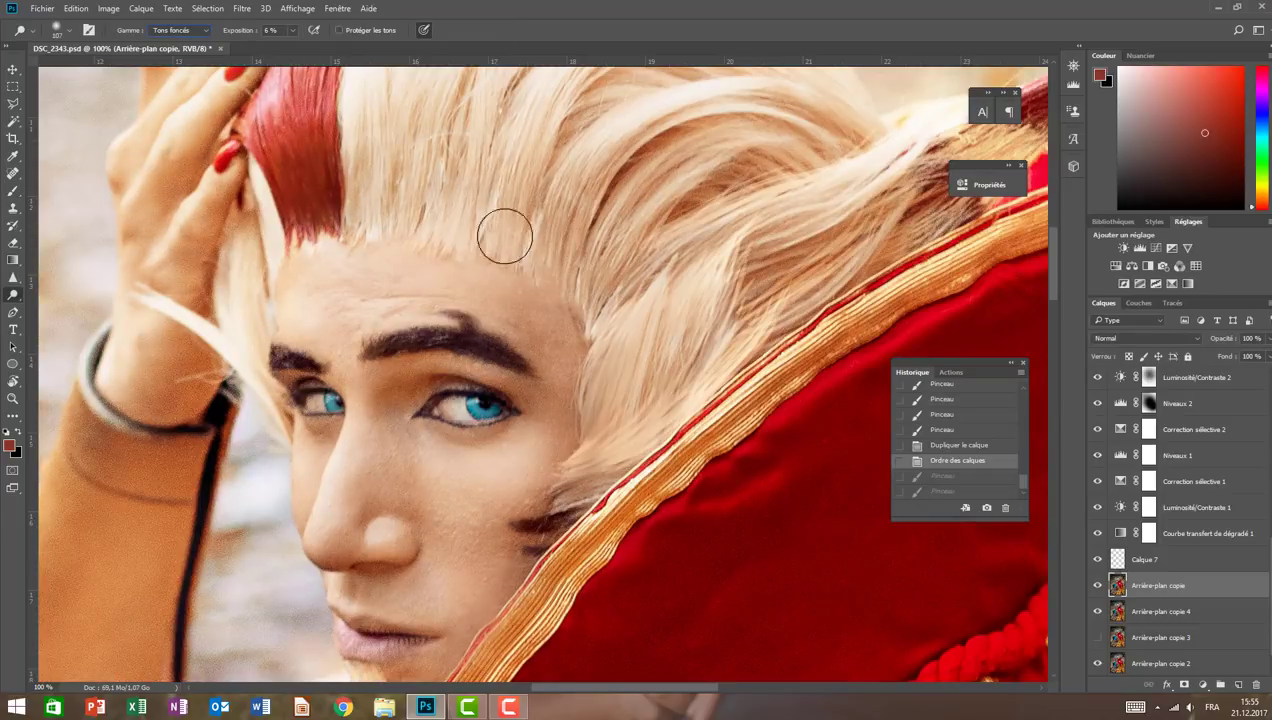
click(1138, 613)
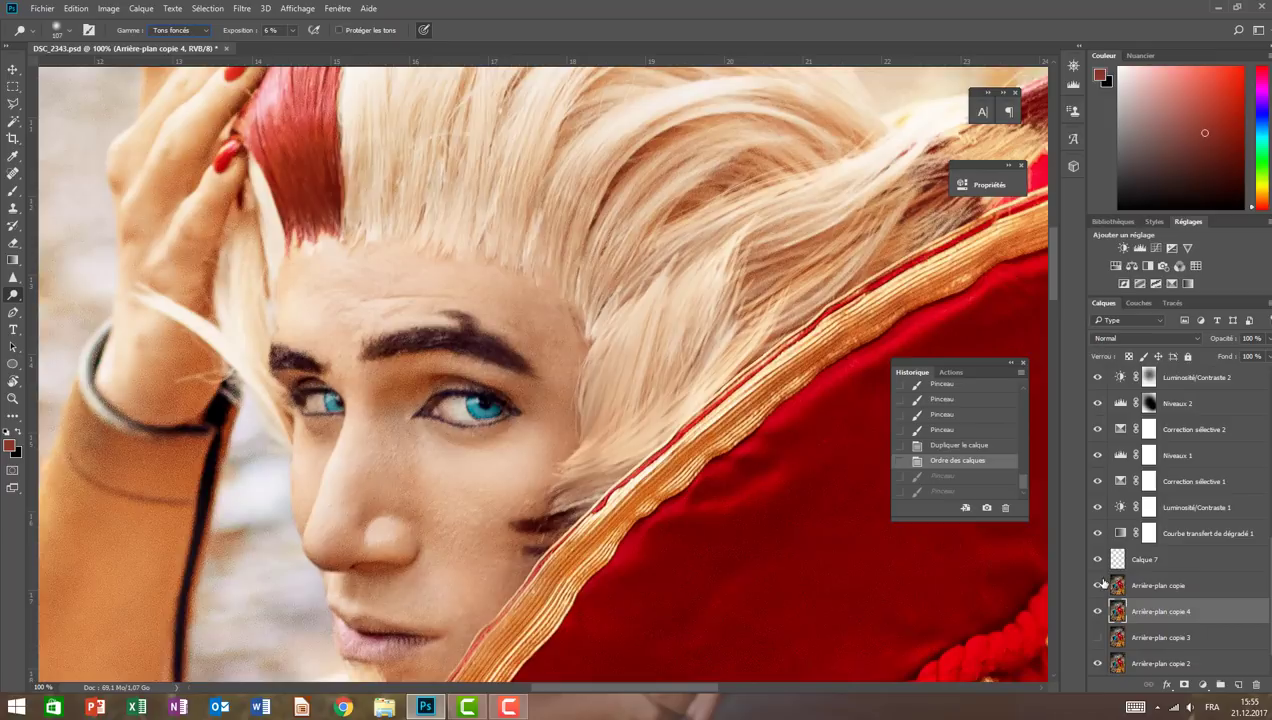
click(1099, 585)
- Spot-heal the stray hairs along the blond fringe
key(j)
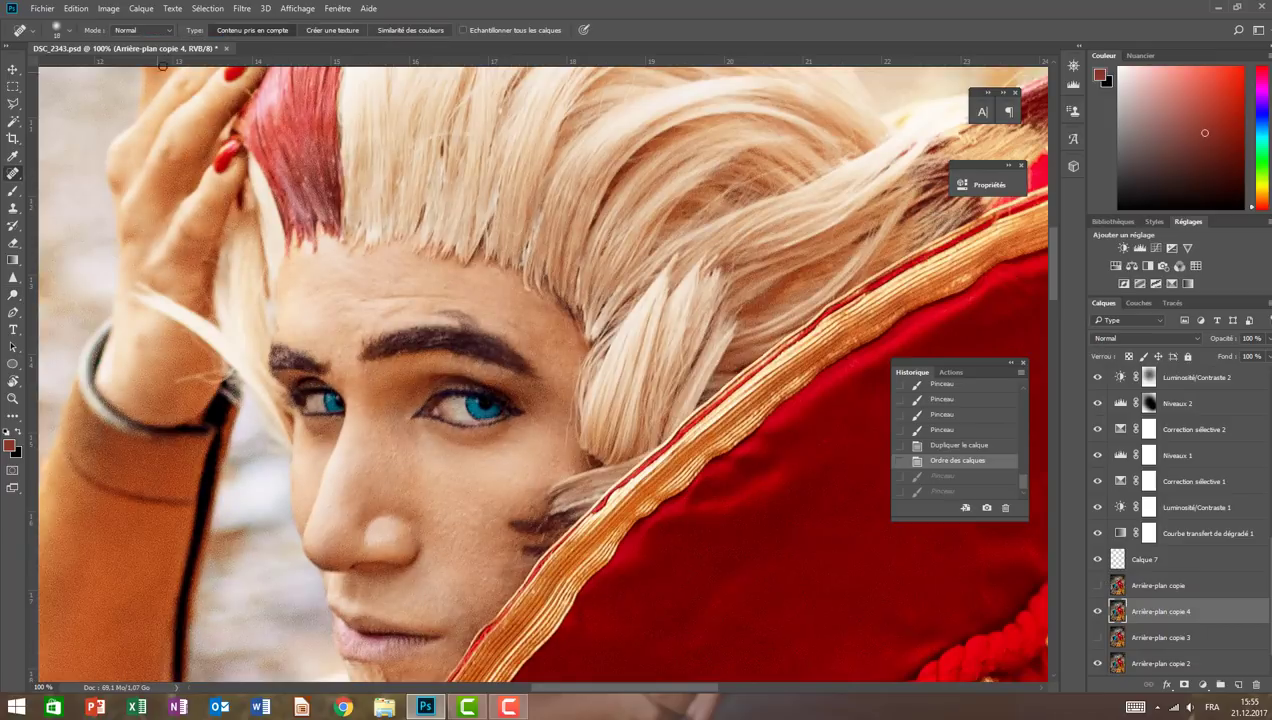
drag(466, 262, 488, 210)
click(480, 235)
click(478, 235)
click(470, 260)
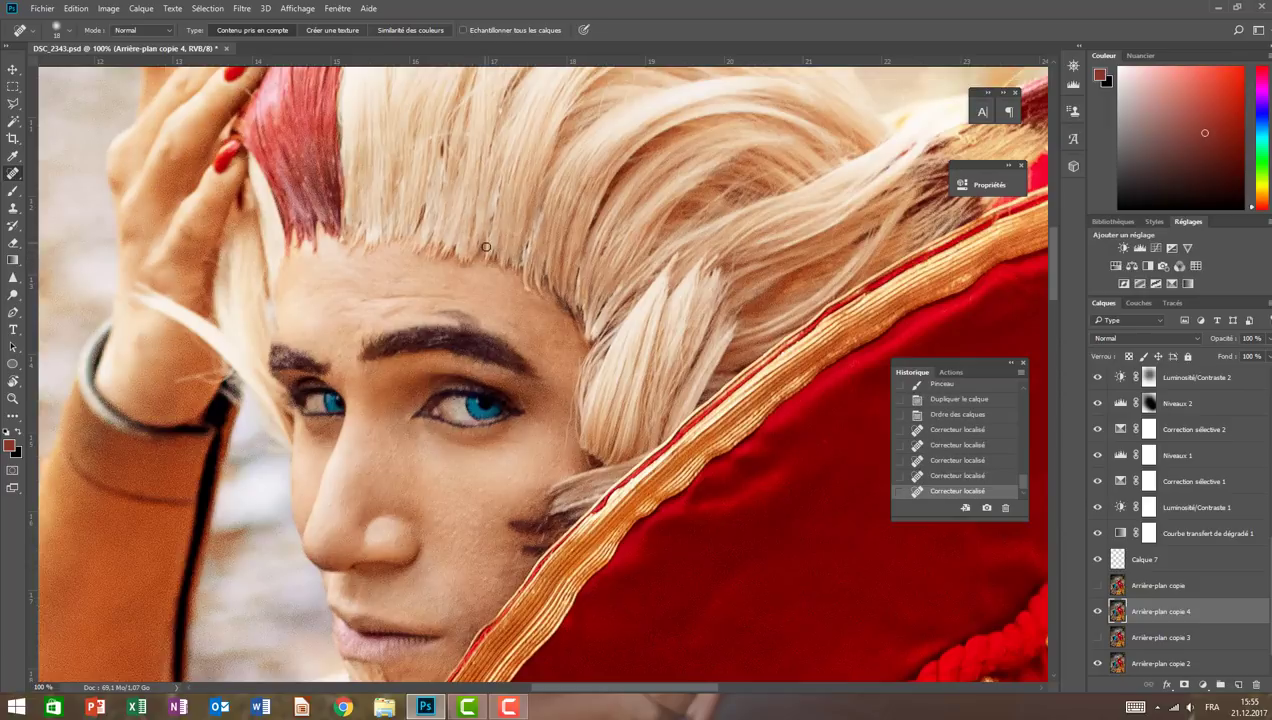
mouse_move(490, 263)
mouse_down()
mouse_move(493, 246)
mouse_move(444, 252)
mouse_up()
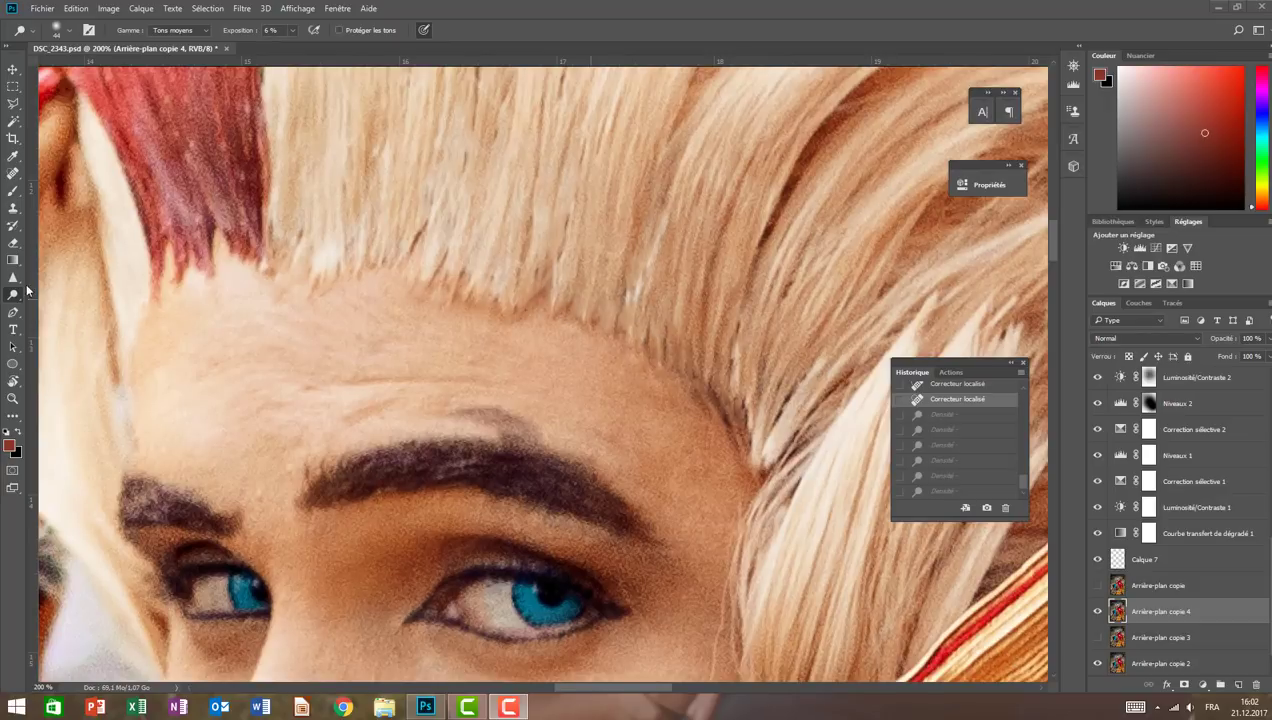
- Keep the burn range on midtones, undo the last stroke, and set up the Brush presets
click(173, 33)
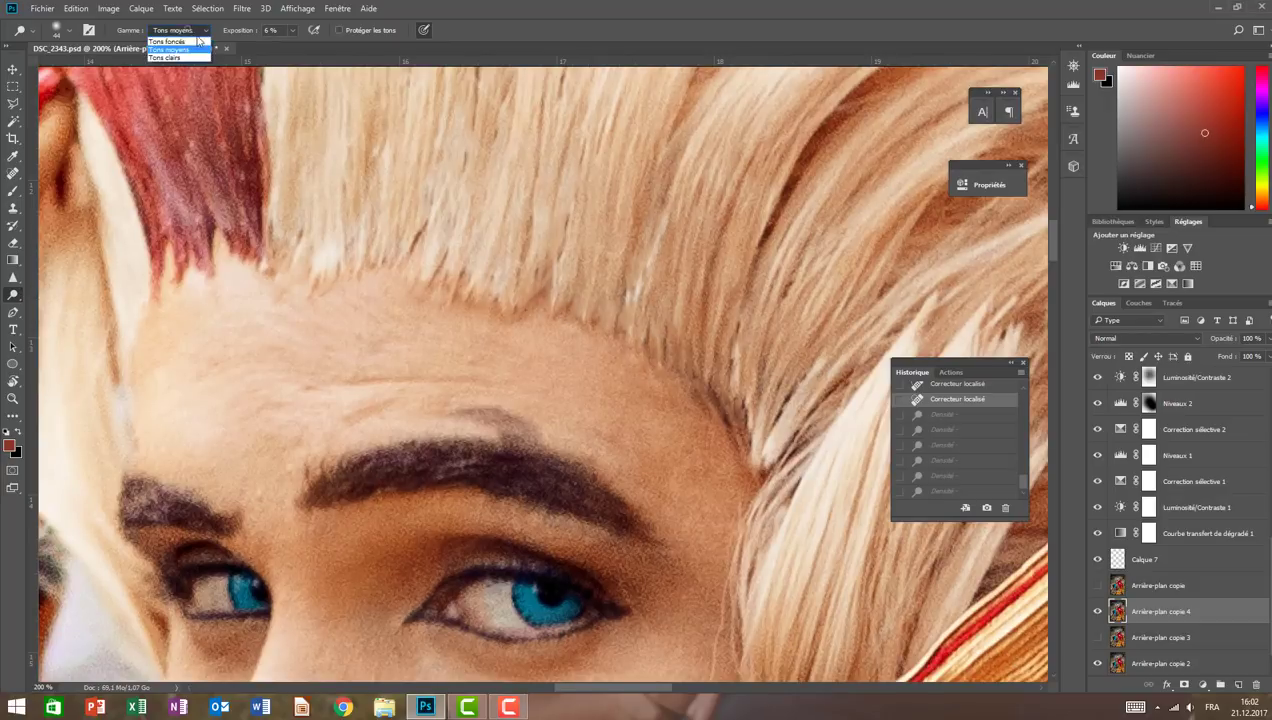
click(175, 37)
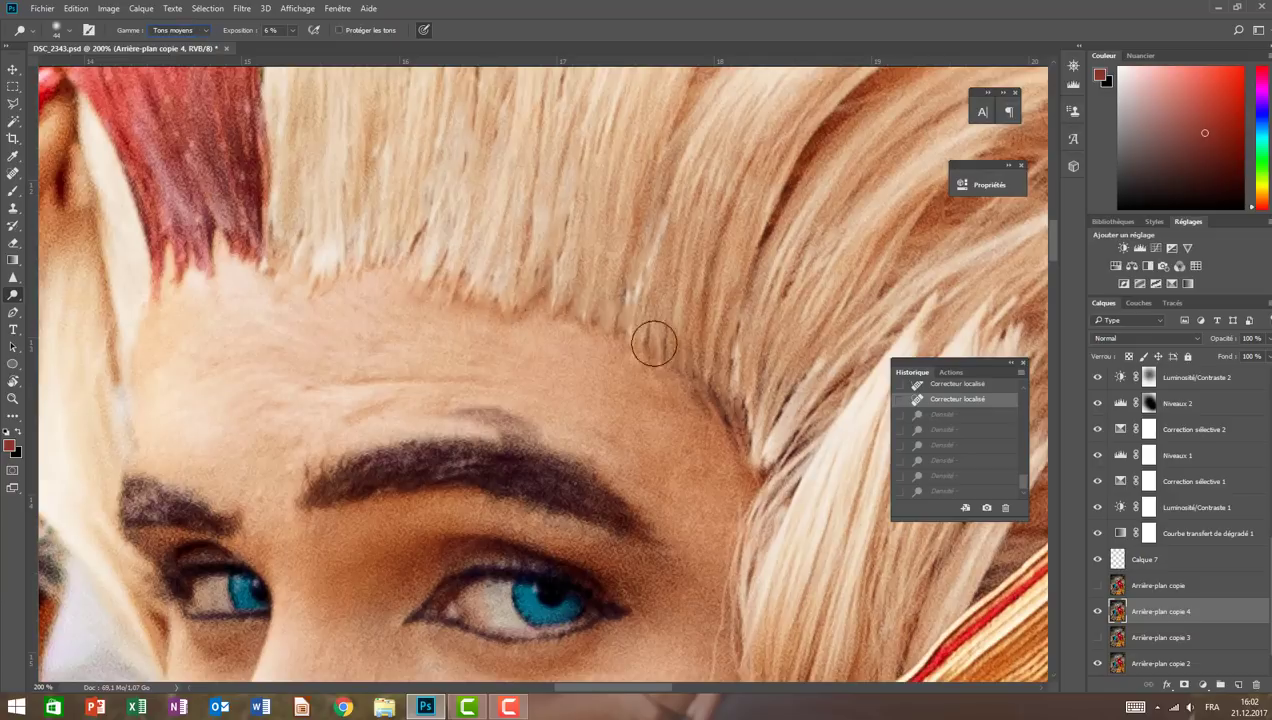
key(ctrl+z)
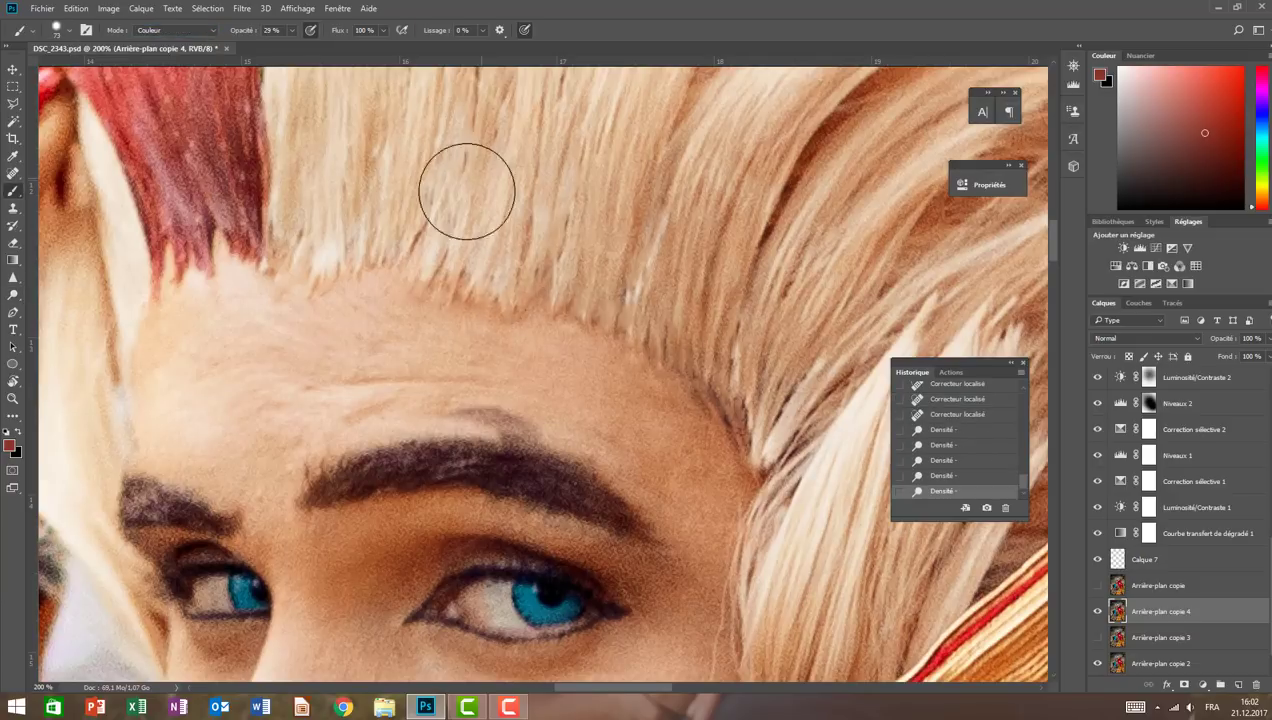
key(b)
click(57, 30)
- Paint light strands into the blond fringe, undoing one stray strand
mouse_move(530, 265)
mouse_down()
mouse_move(540, 305)
mouse_move(516, 312)
mouse_up()
drag(455, 271, 460, 294)
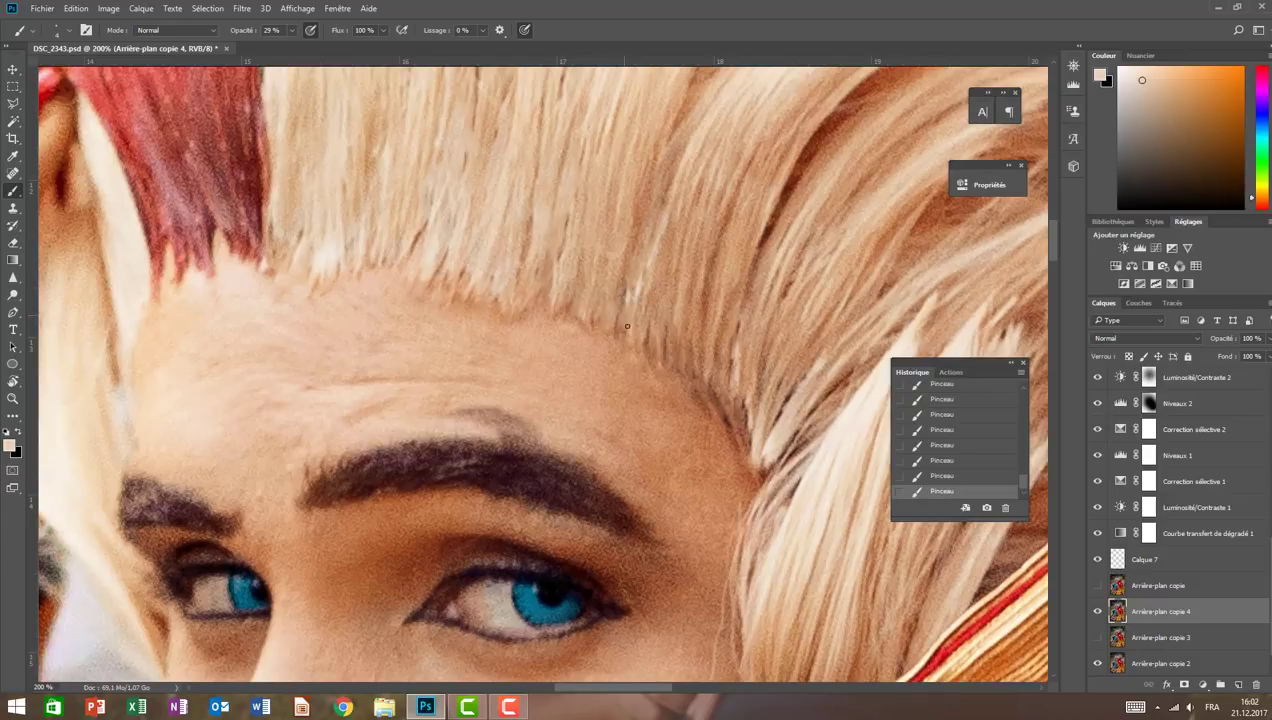
drag(625, 262, 630, 328)
alt+click(758, 421)
drag(752, 462, 768, 484)
alt+click(779, 441)
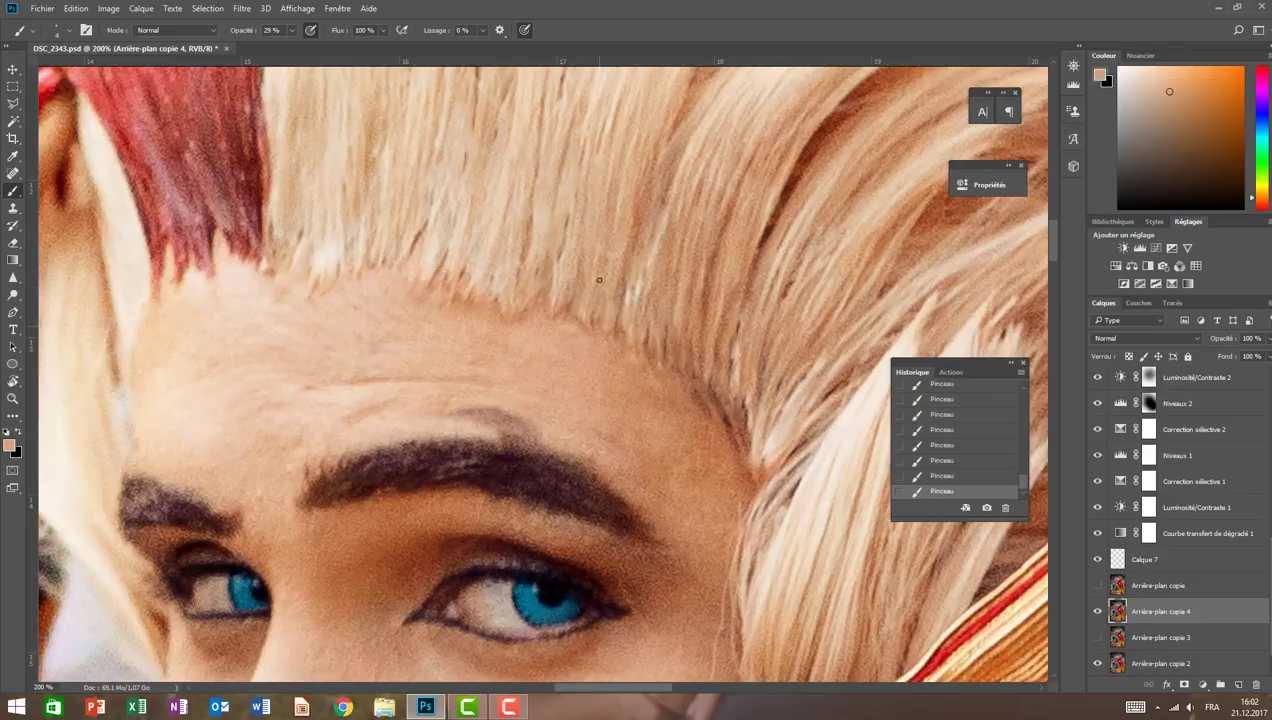
right_click(27, 256)
key(ctrl+z)
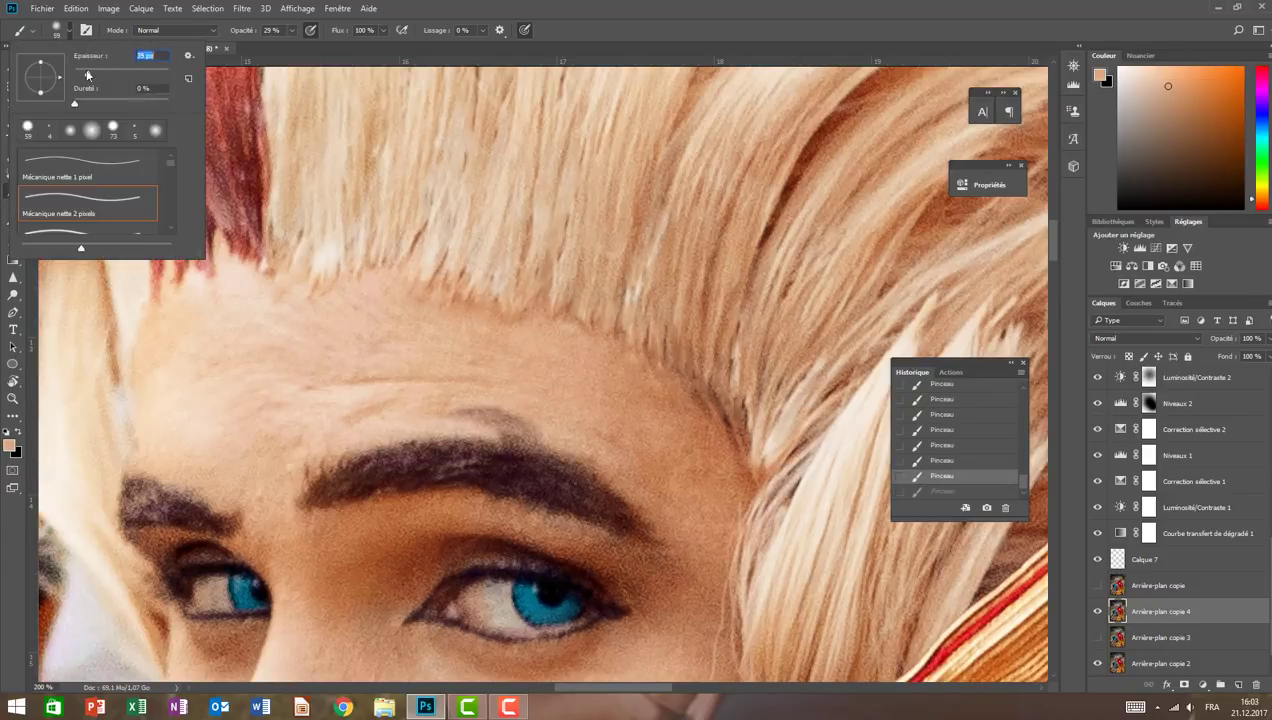
- Paint a strand into the red lock, sampling dark red hair and light beige colours
alt+click(200, 200)
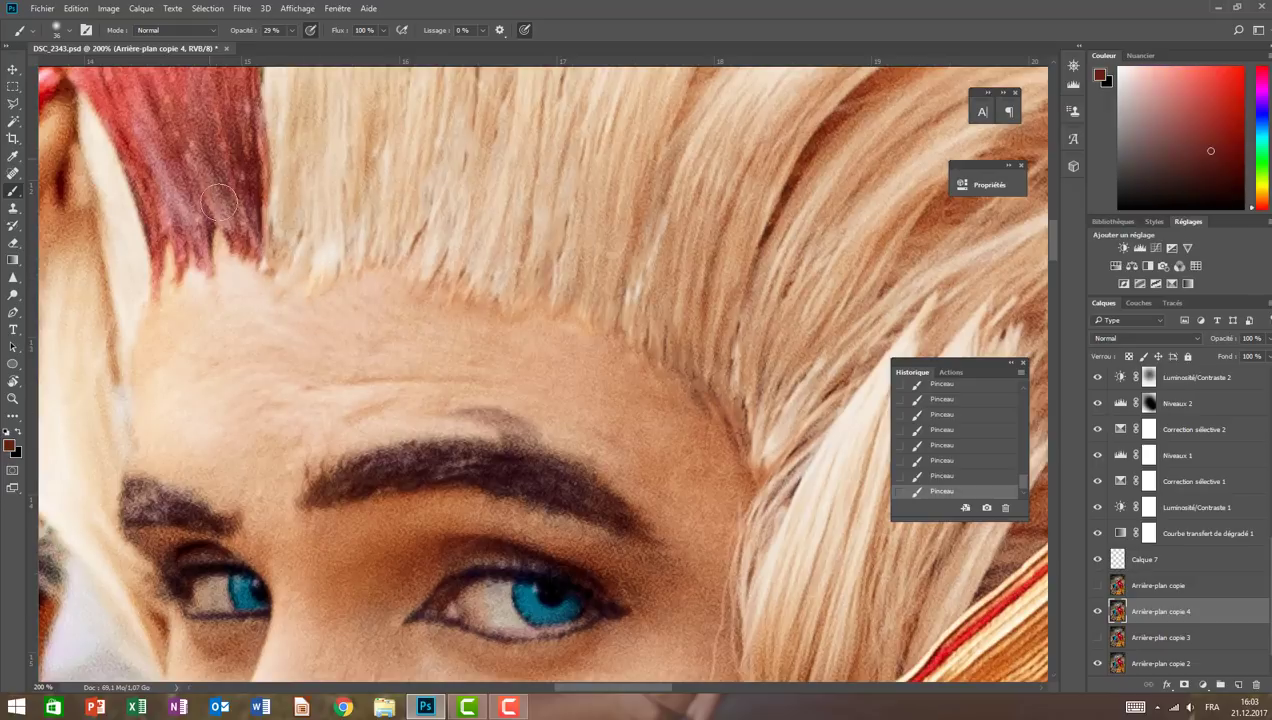
drag(205, 225, 178, 115)
alt+click(177, 140)
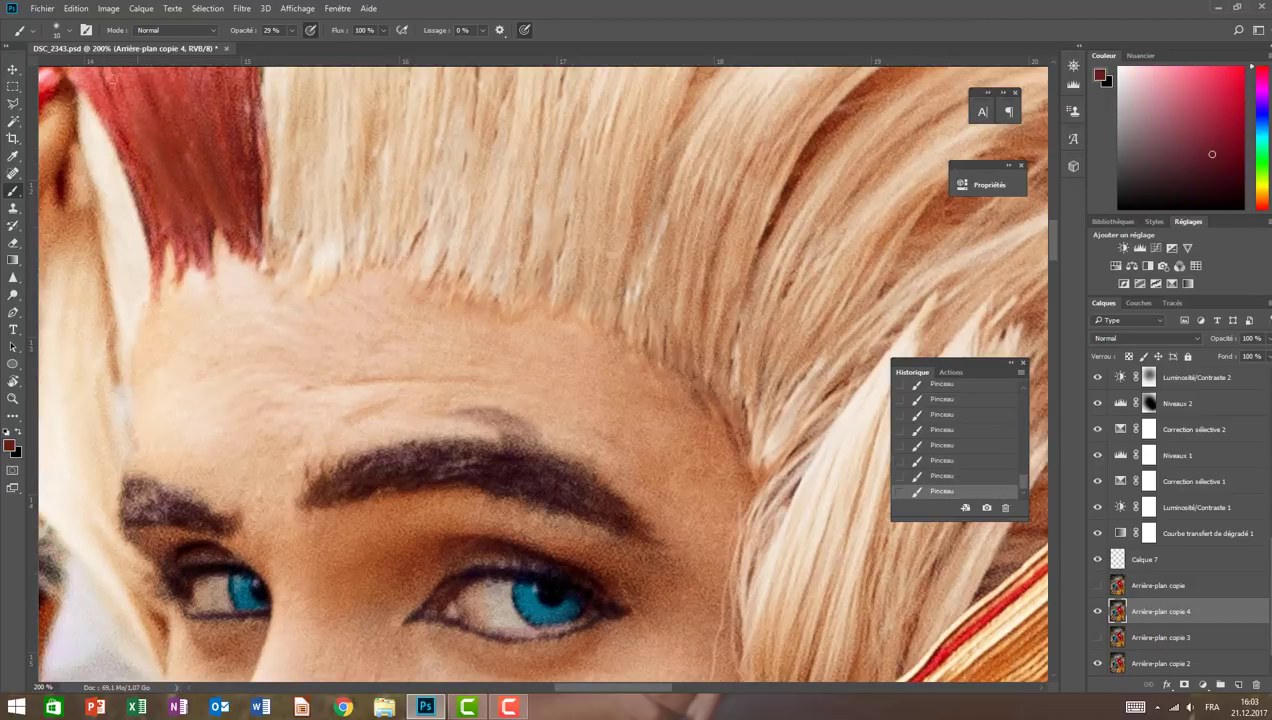
alt+click(174, 287)
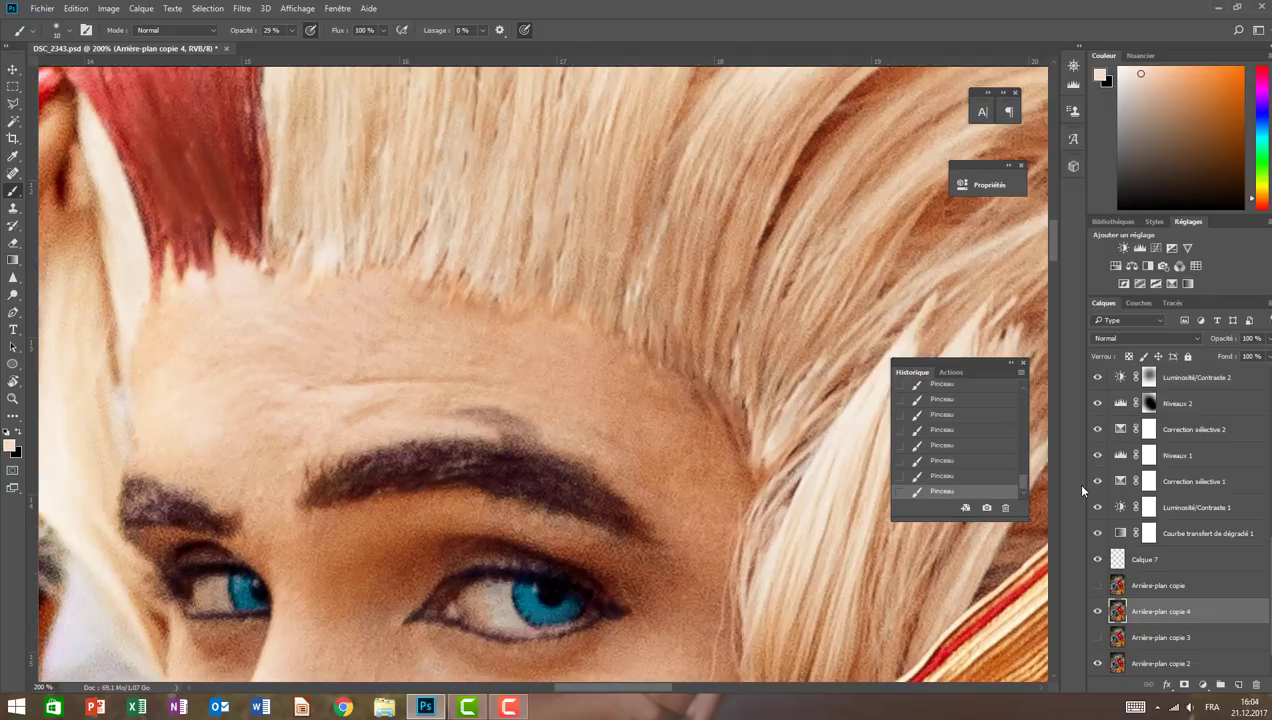
- Compare against Arrière-plan copie, fit the photo on screen, and hide Arrière-plan copie 4
click(1098, 585)
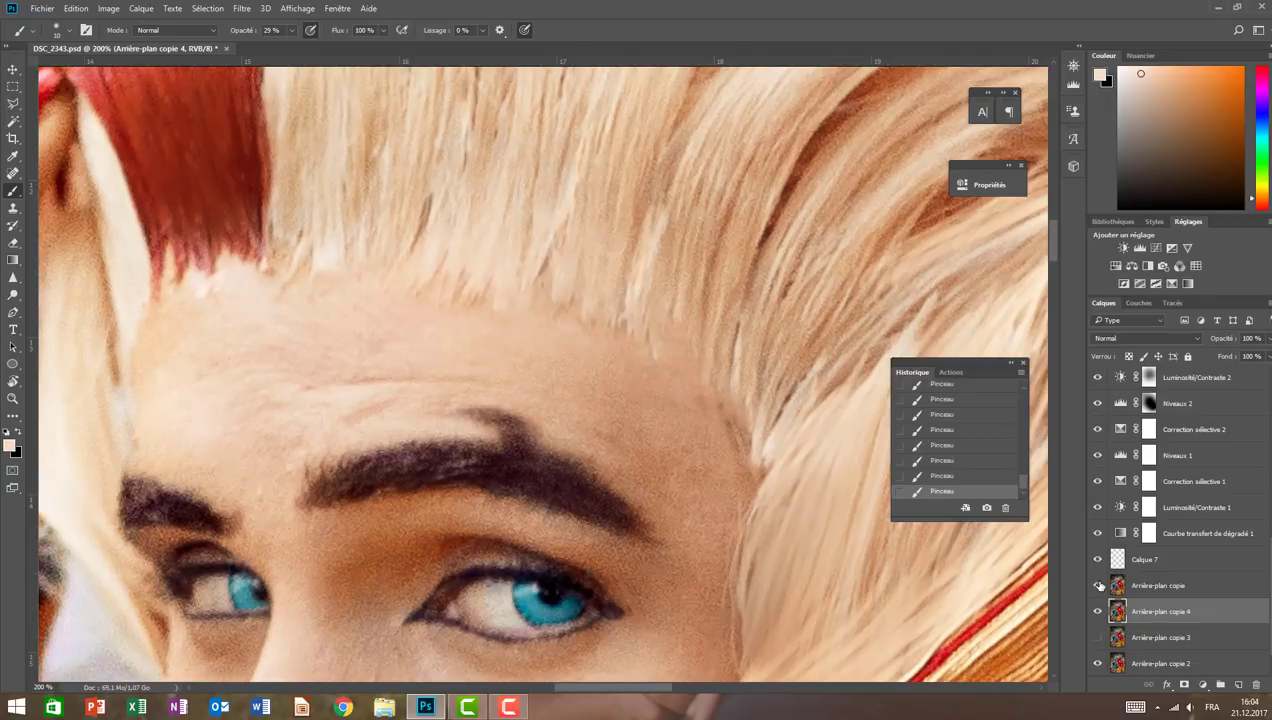
click(1098, 586)
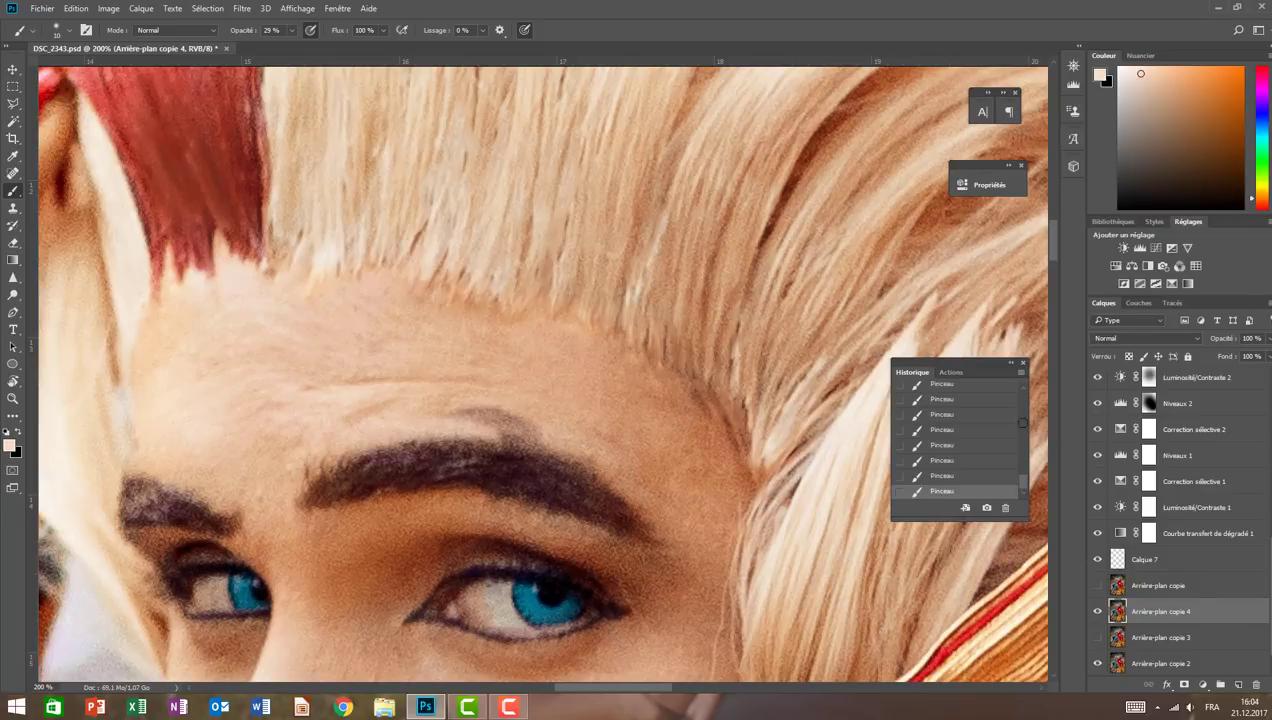
click(13, 398)
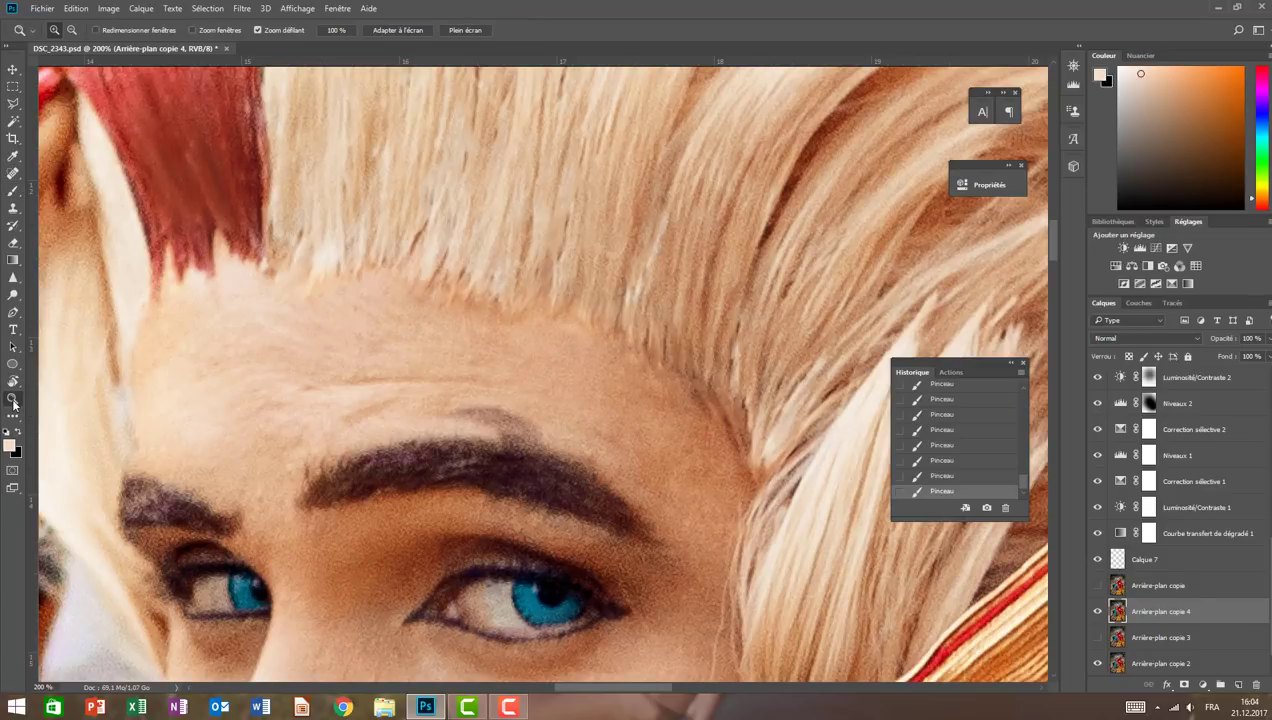
click(397, 30)
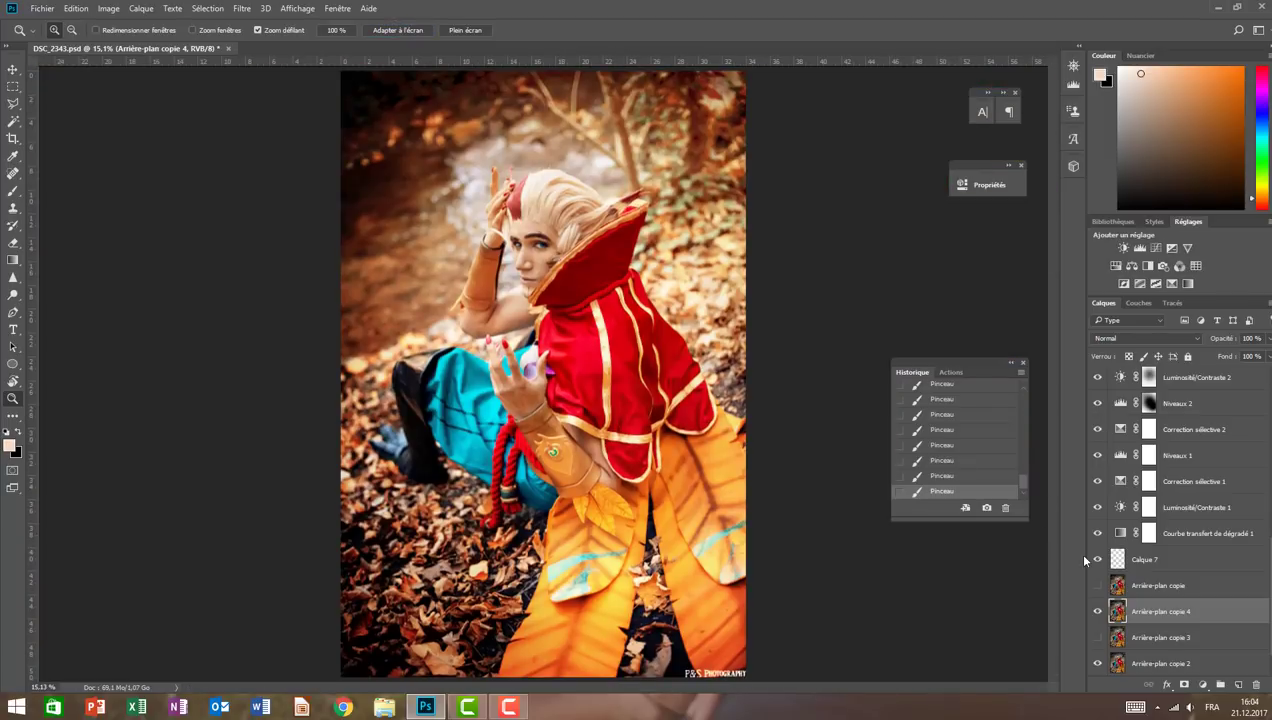
click(1097, 611)
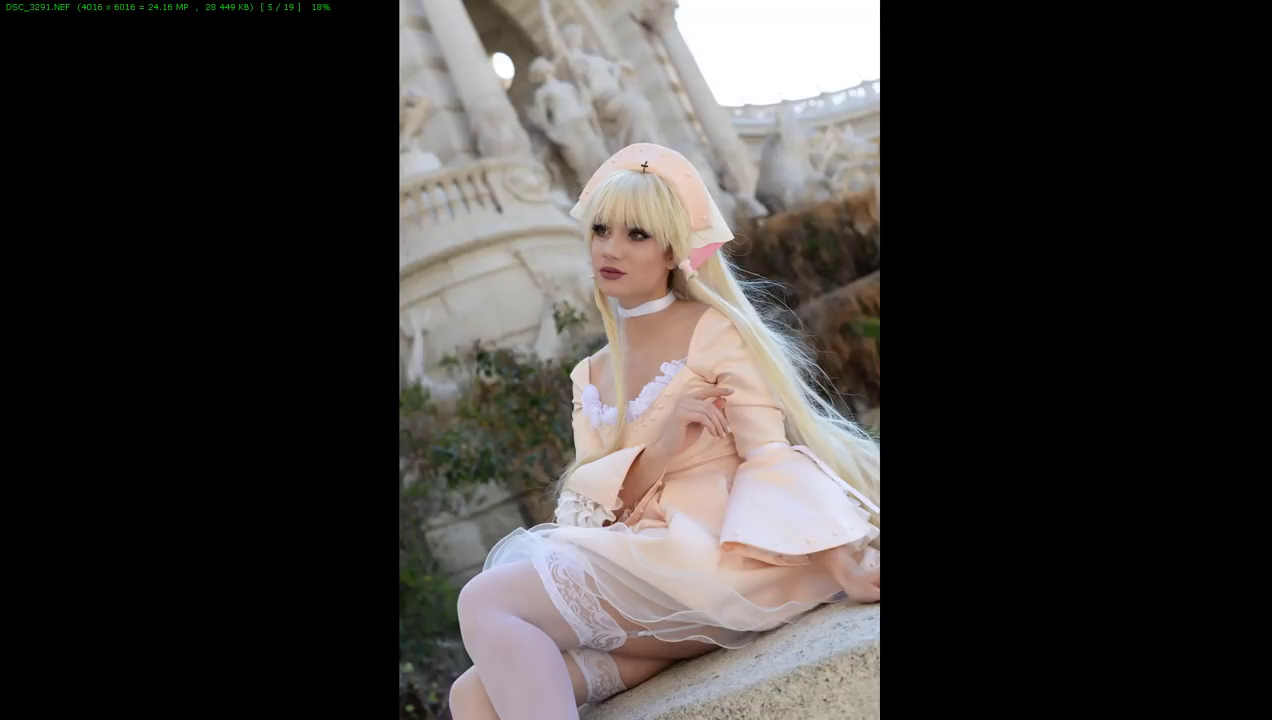
- Advance the JPEGView slideshow from the pink-dress portrait to DSC_8440.jpg, image 9 of 19
key(Right)
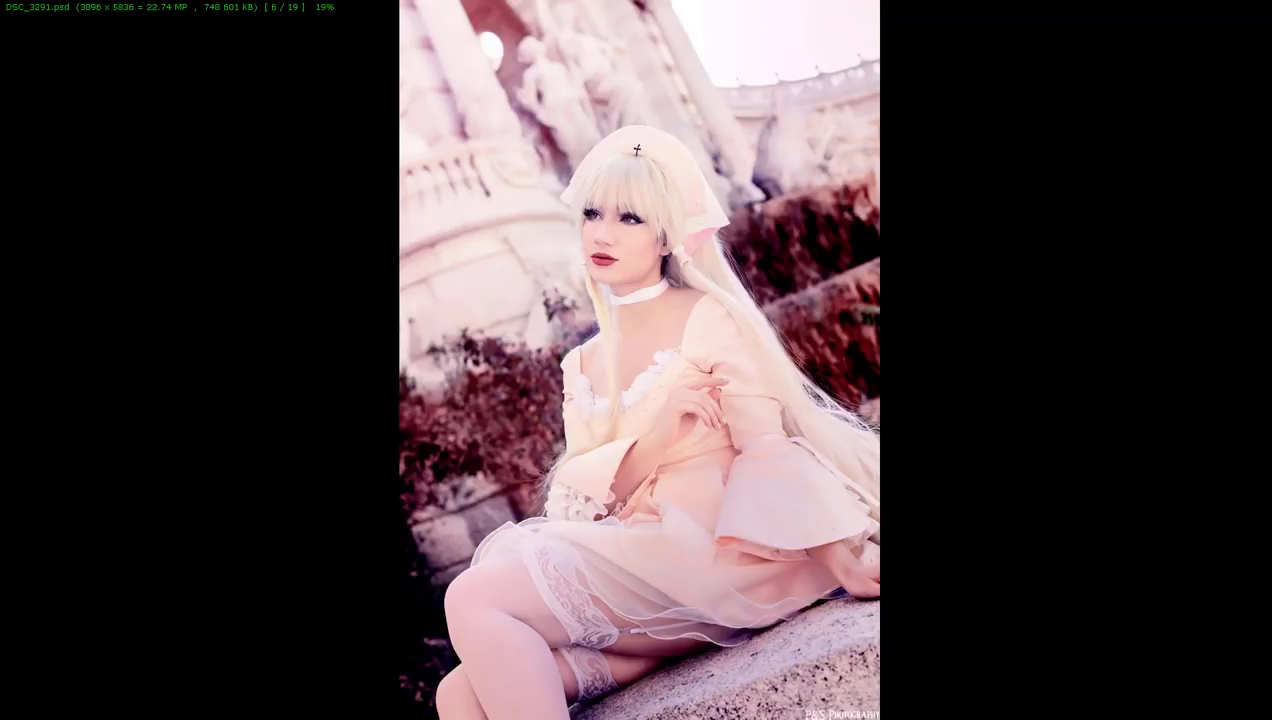
key(Right)
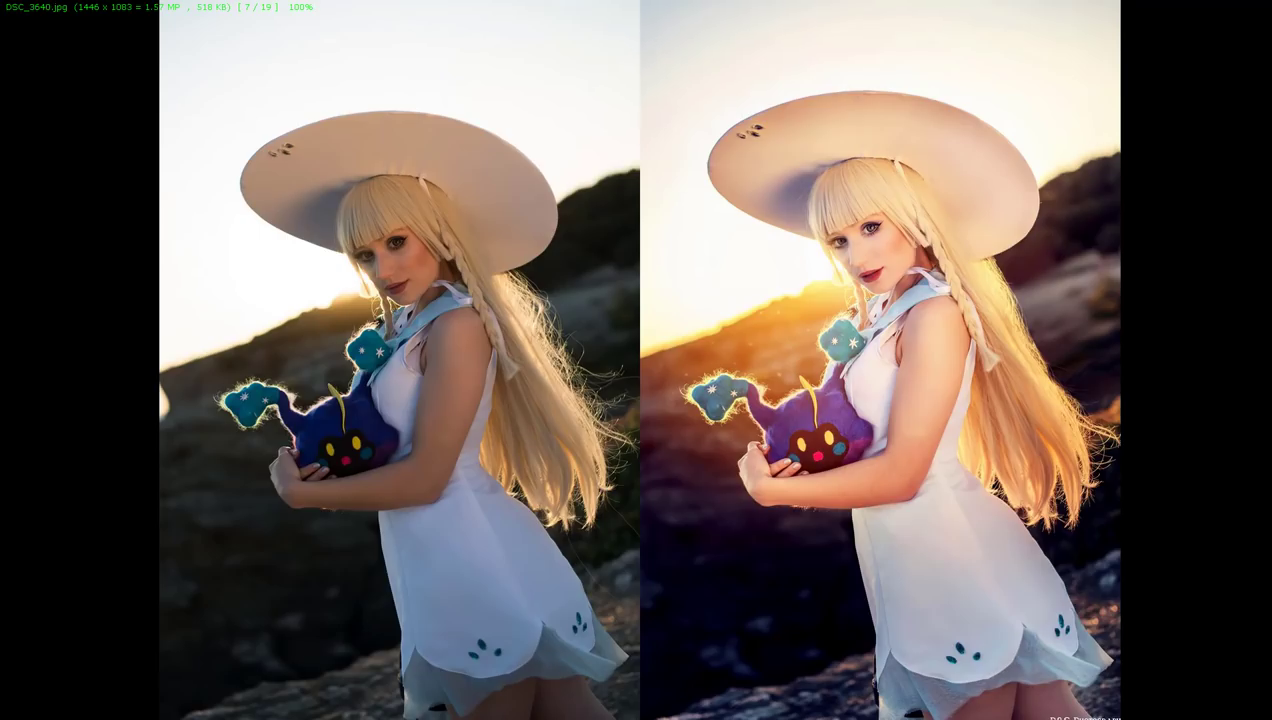
key(Right)
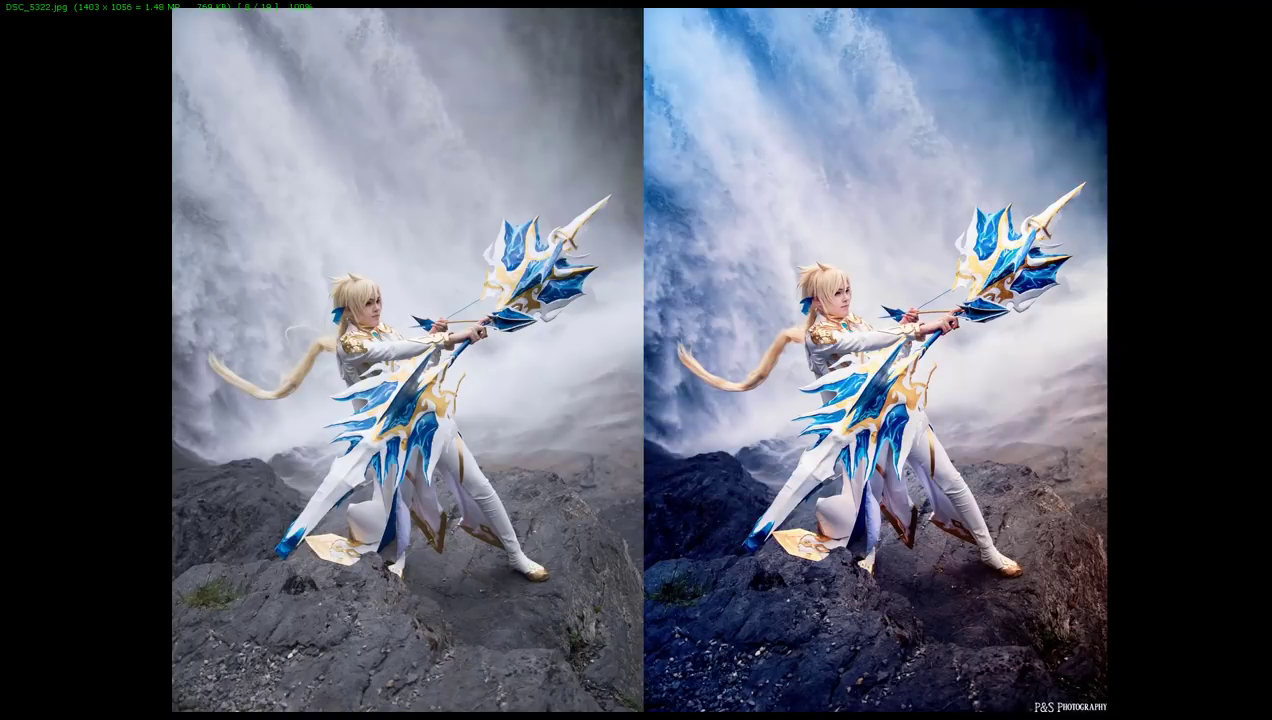
key(Right)
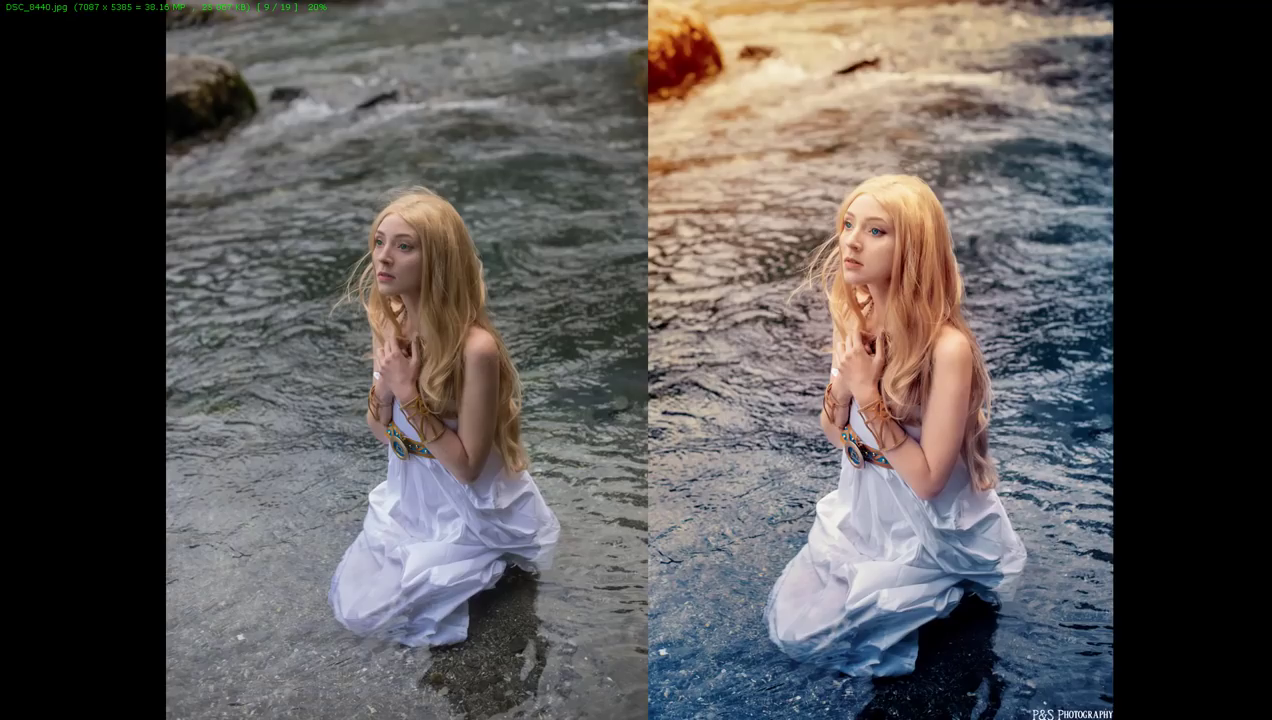